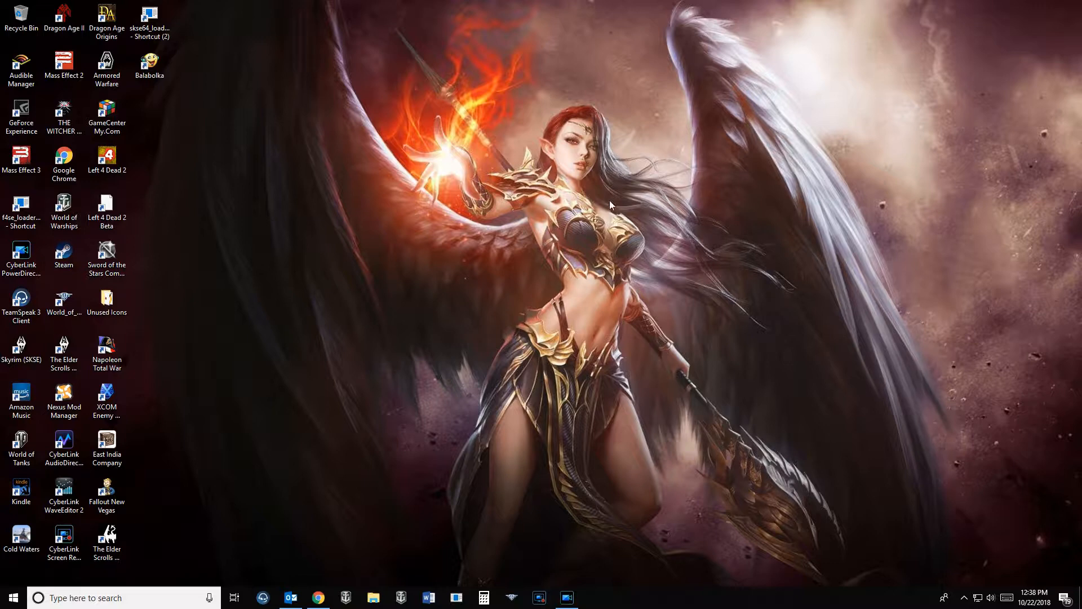
In Chrome, open the uploaded XF 90 Burning Shores Phase 3 video on YouTube from the channel's video list, and pause it during the opening.
mouse_move(321, 601)
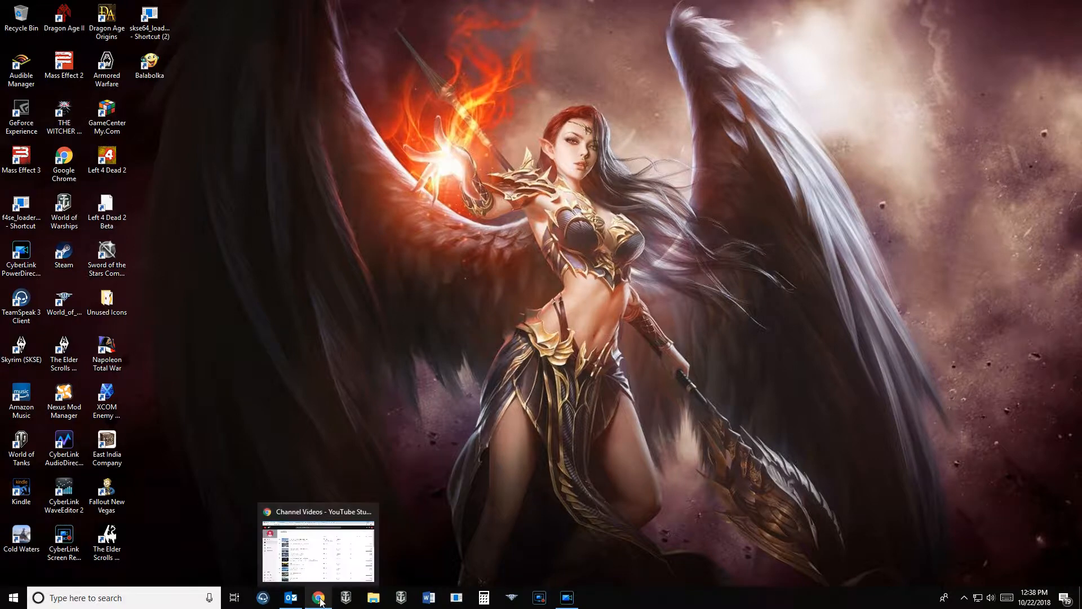
left_click(320, 602)
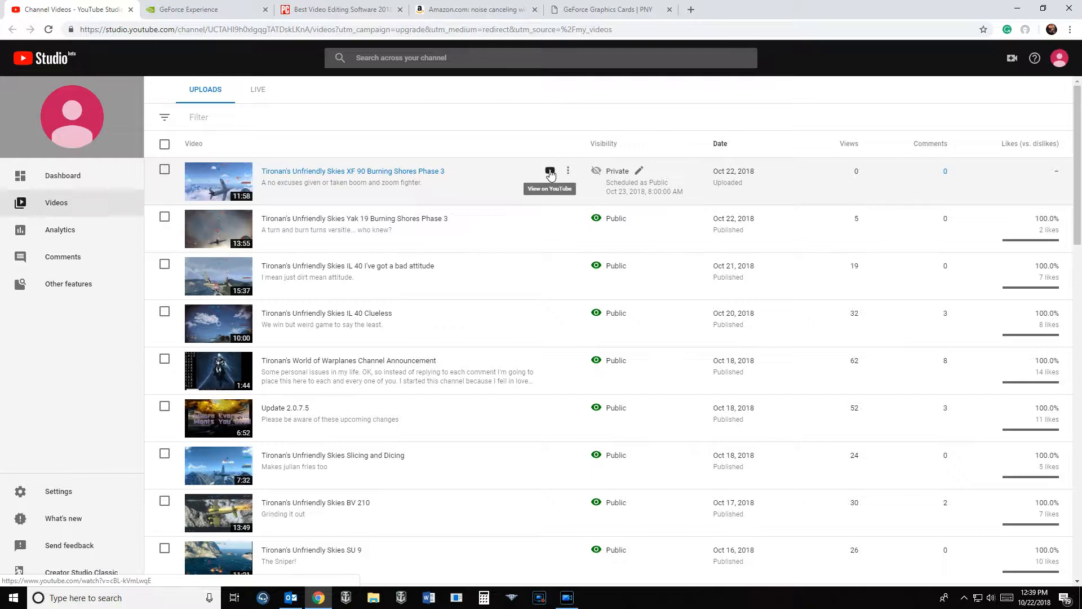
left_click(550, 172)
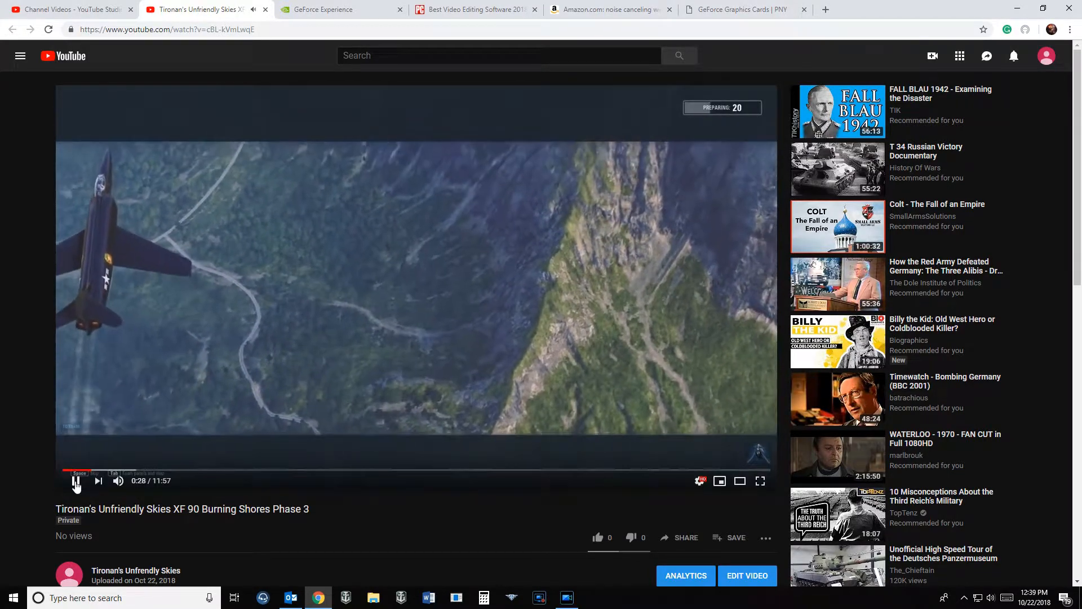
left_click(75, 480)
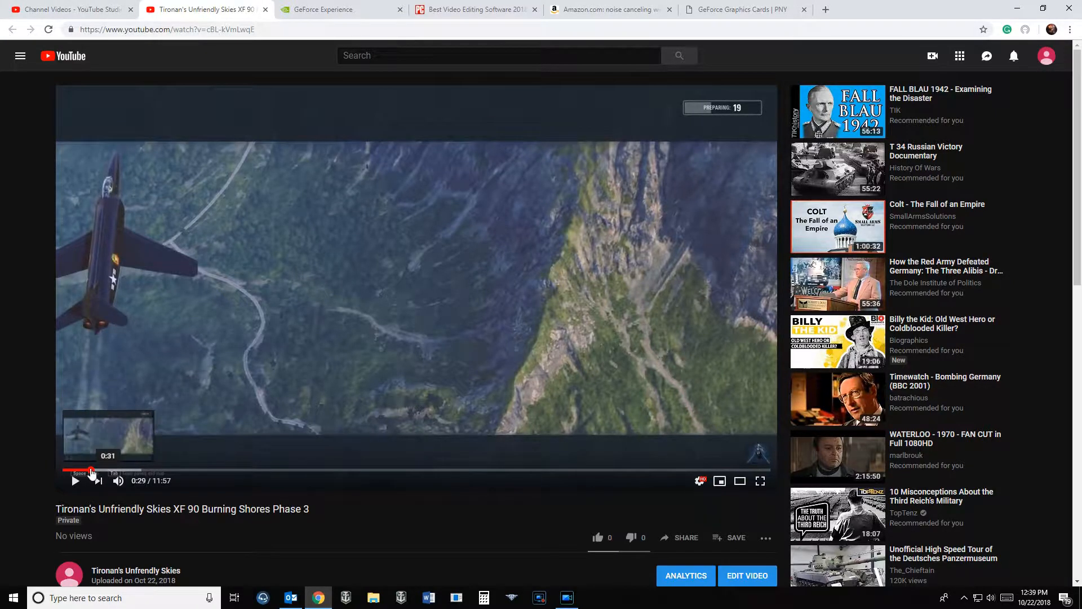
Skip ahead to about 11:32 in the video, watch the closing title sequence, and pause near the end.
left_click(155, 469)
left_click_drag(168, 473, 746, 477)
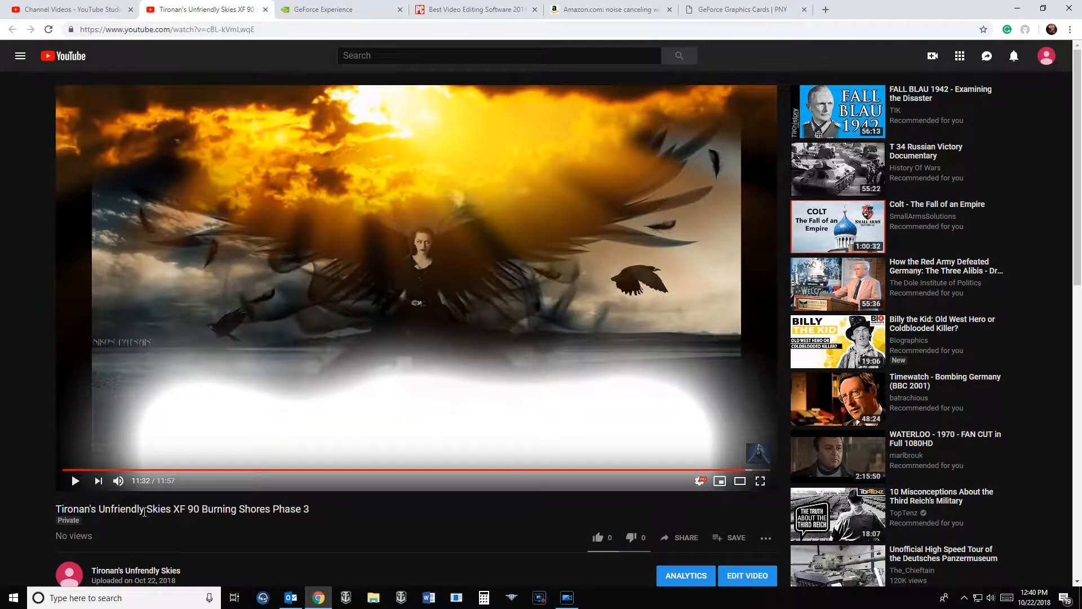
left_click(75, 481)
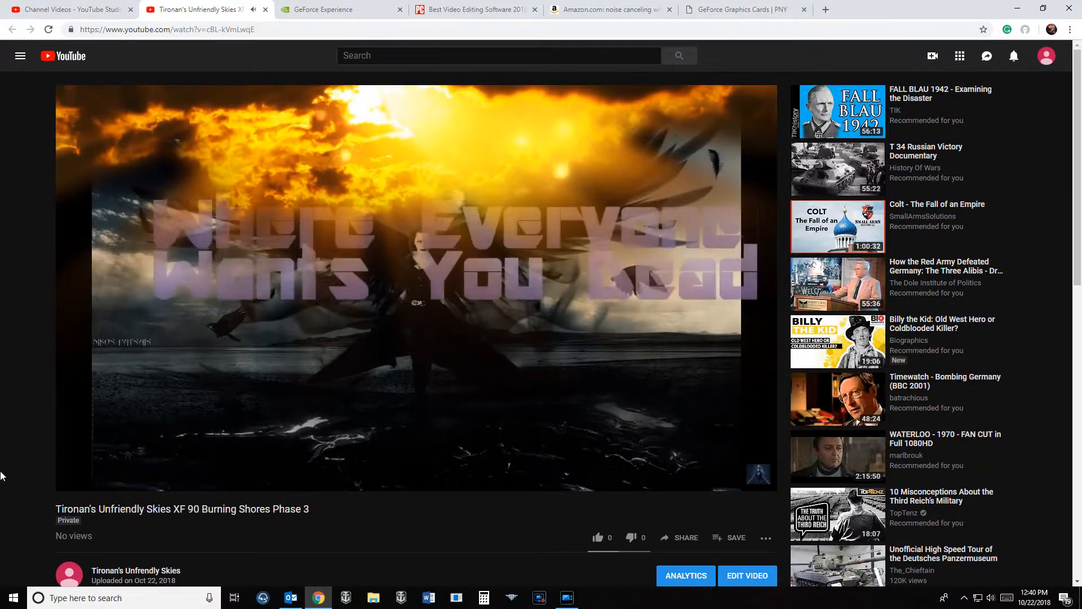
mouse_move(232, 479)
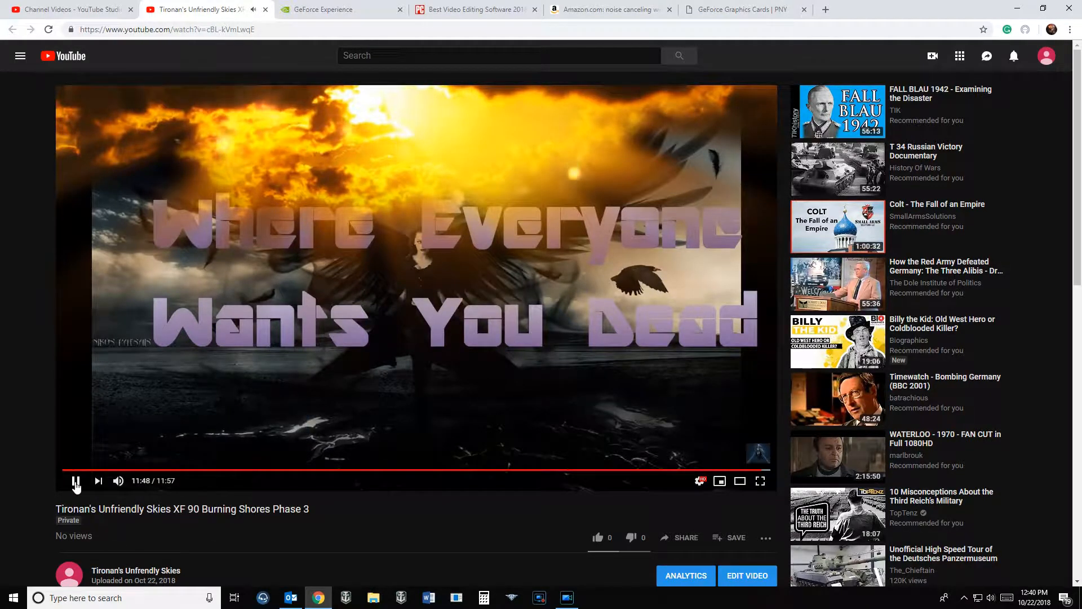
left_click(75, 482)
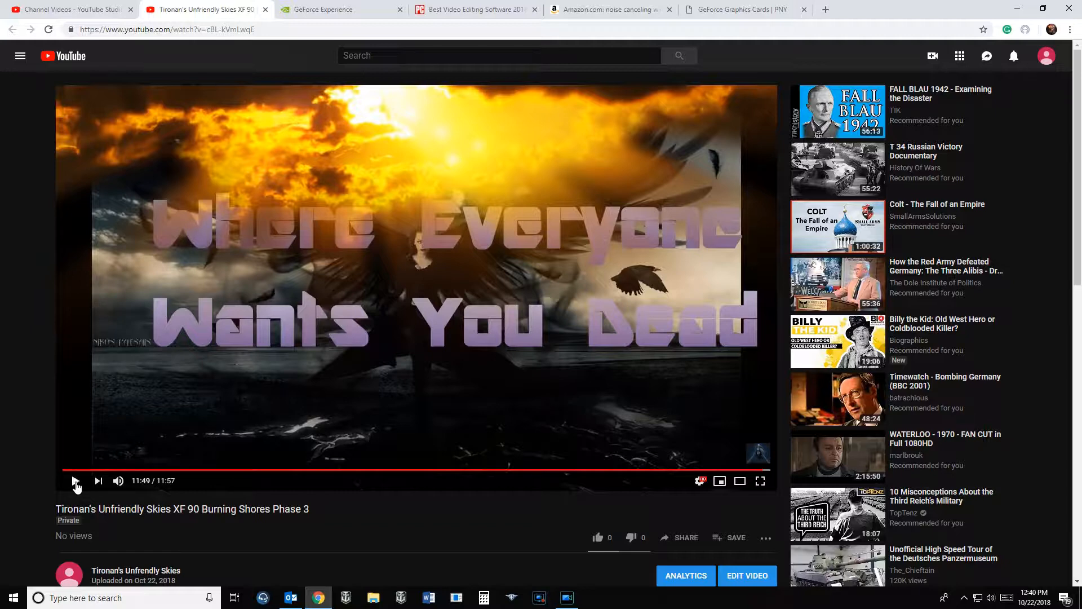
Close the YouTube video and bring up PNY's GeForce Graphics Cards page.
left_click(266, 10)
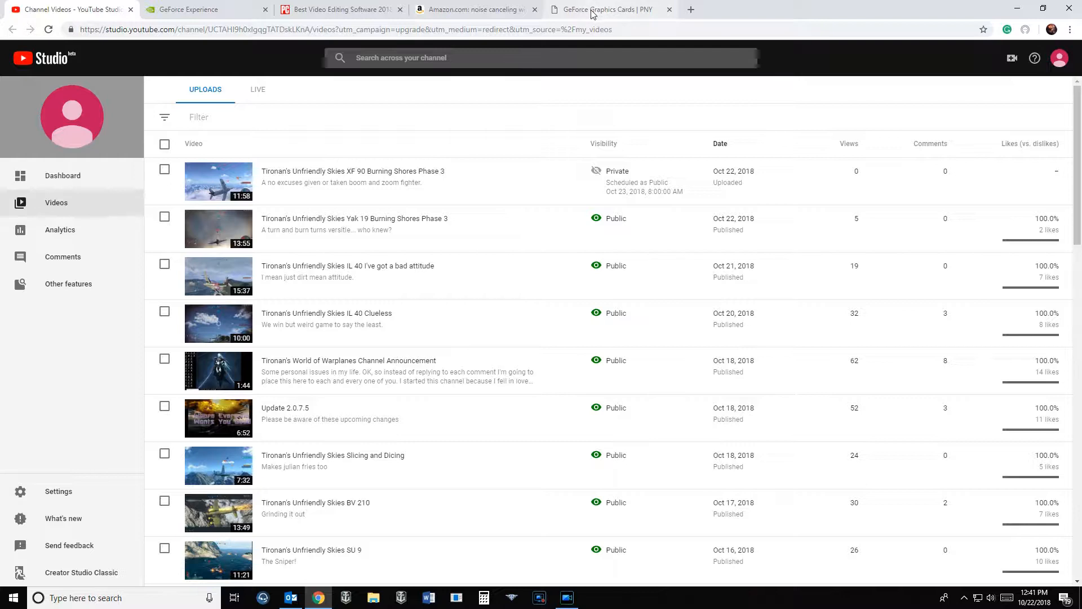
left_click(593, 13)
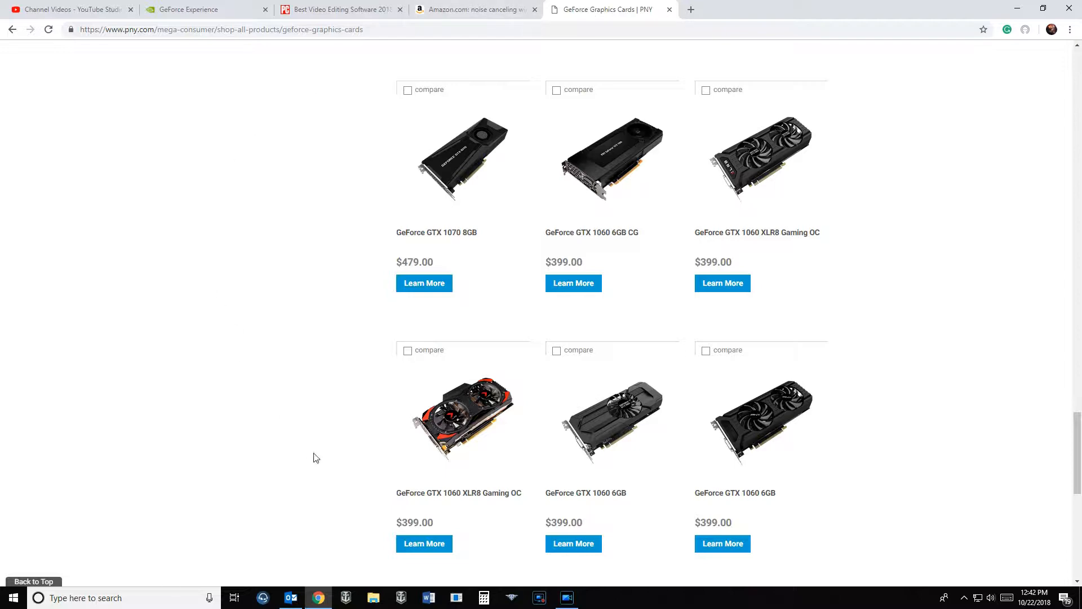
Switch to File Explorer and show the World of Warplanes Videos folder in a maximized window.
left_click(374, 598)
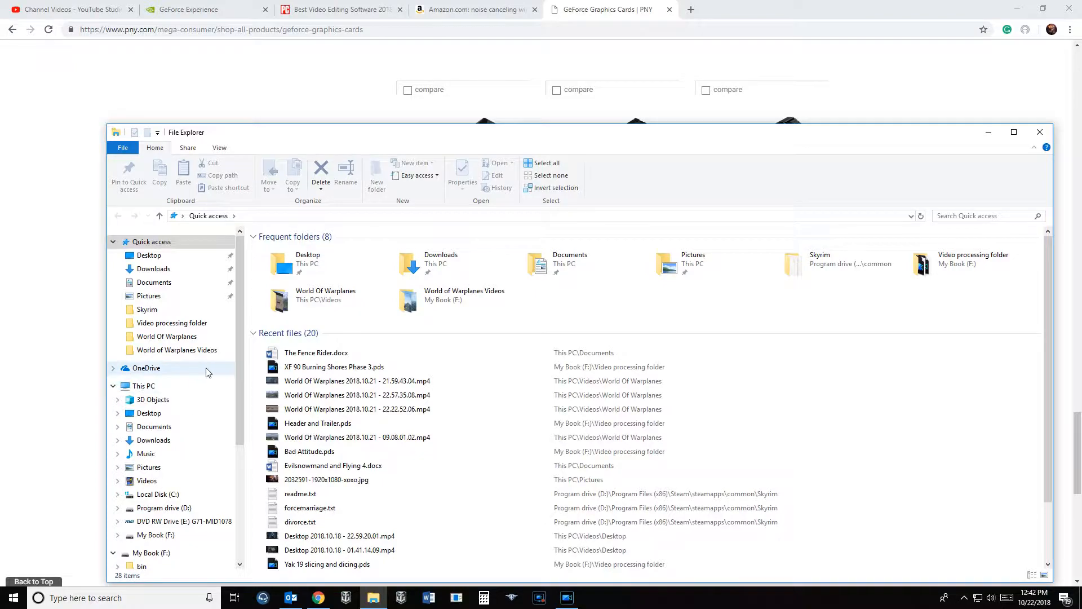
scroll(236, 380, "down", 1)
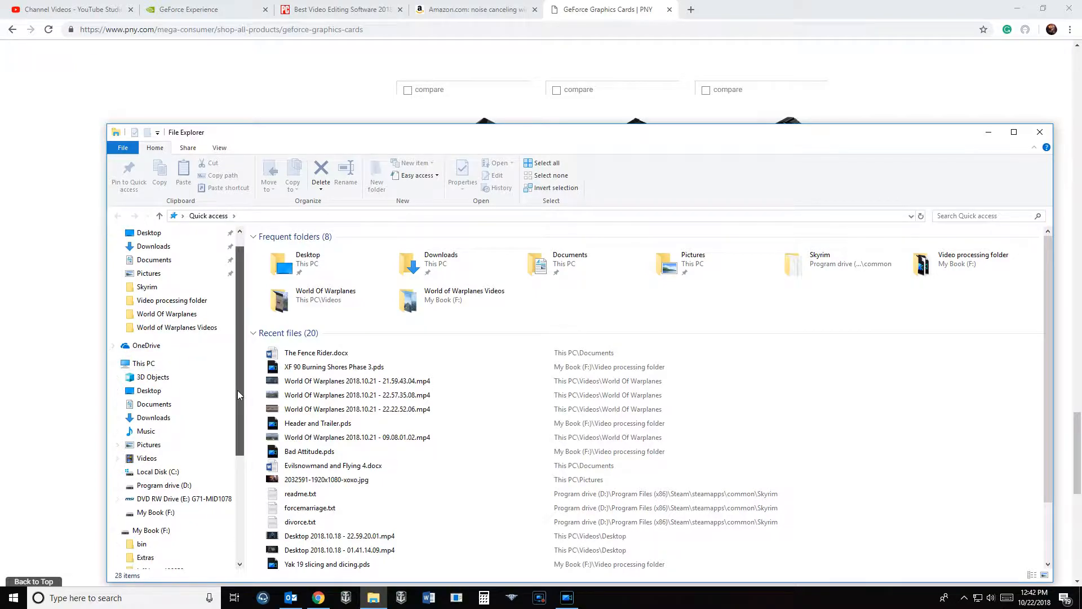
left_click(195, 332)
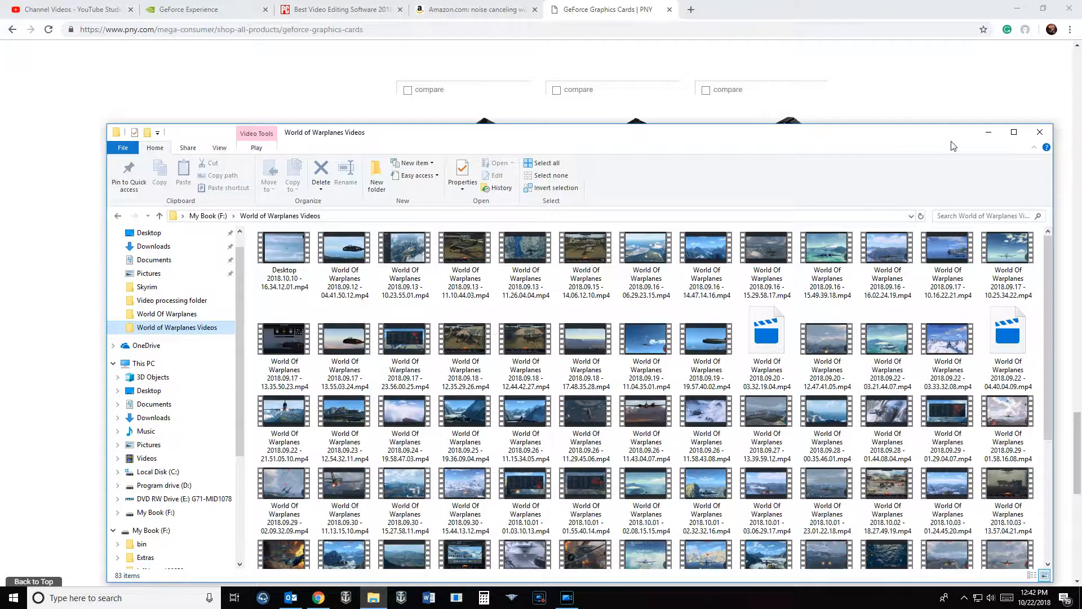
left_click(1013, 132)
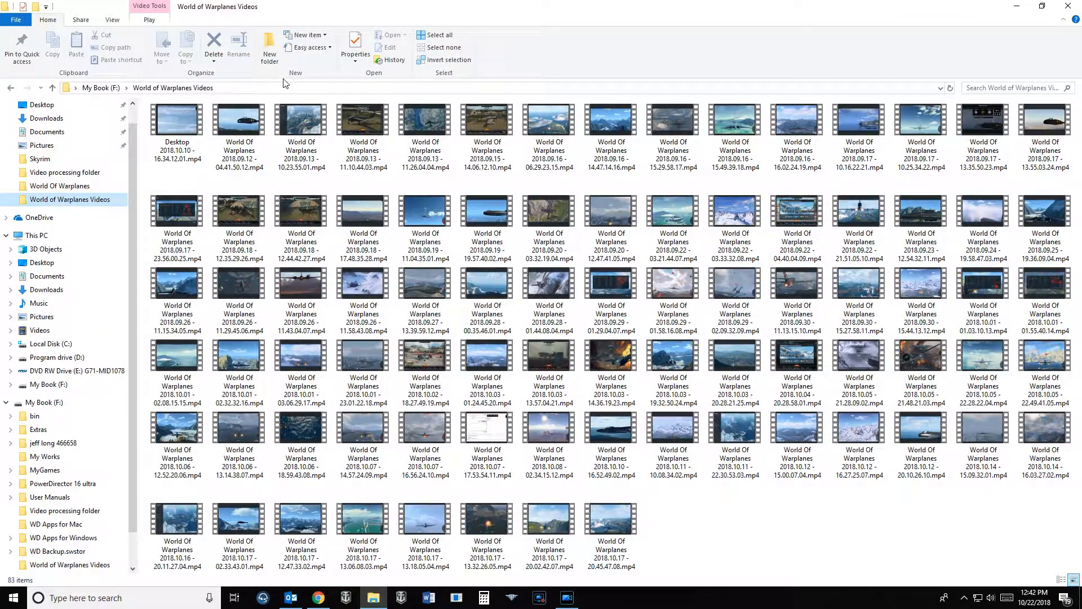
Check the file size of World Of Warplanes 2018.09.12 - 04.41.50.12.mp4 in its properties, then close them.
mouse_move(241, 124)
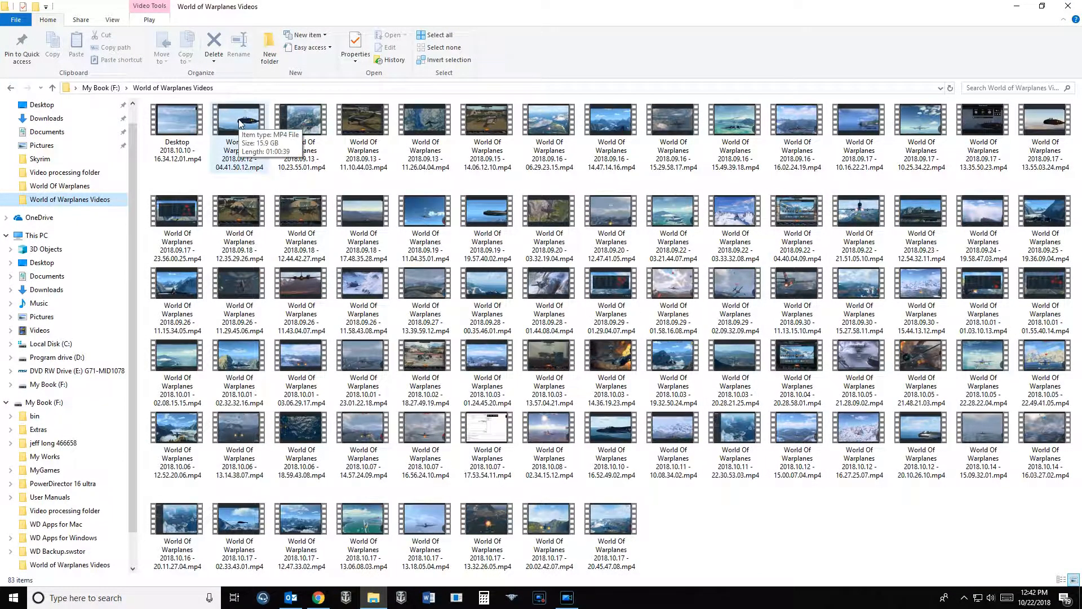
left_click(240, 124)
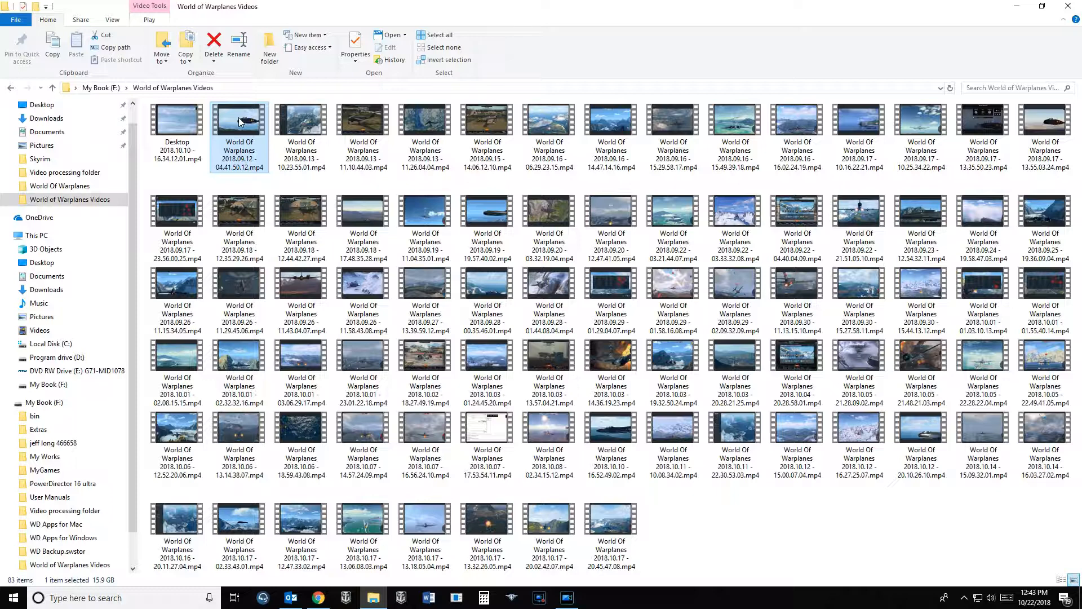
right_click(238, 117)
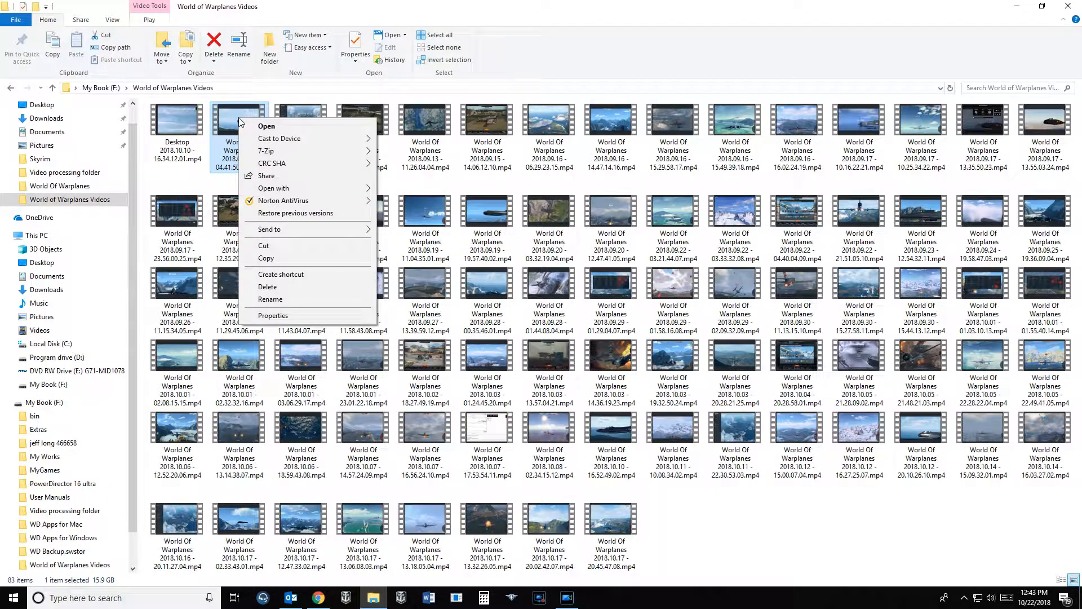
left_click(299, 311)
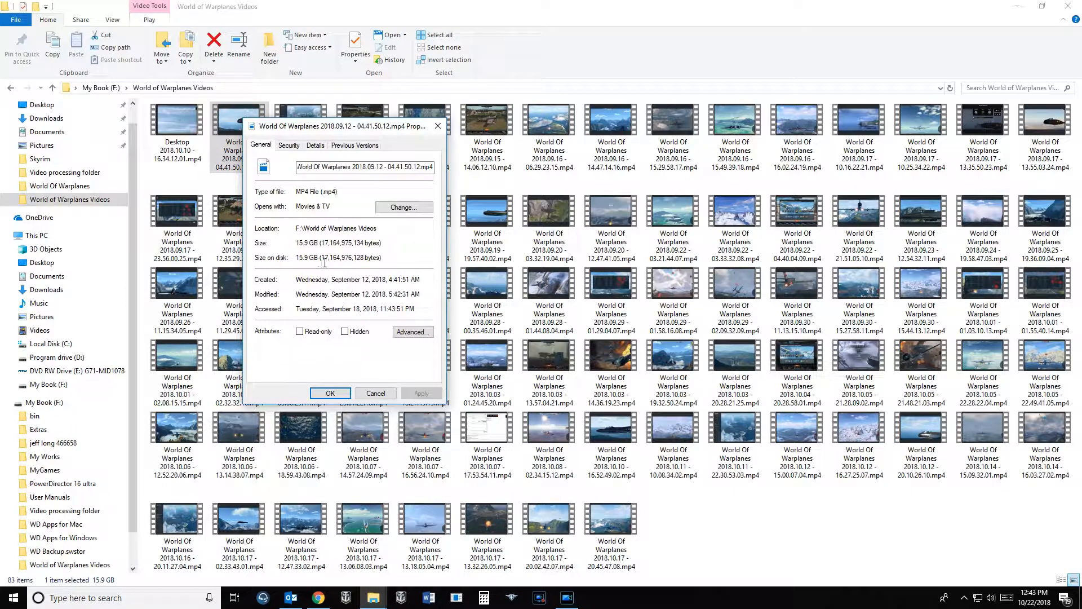
left_click(442, 127)
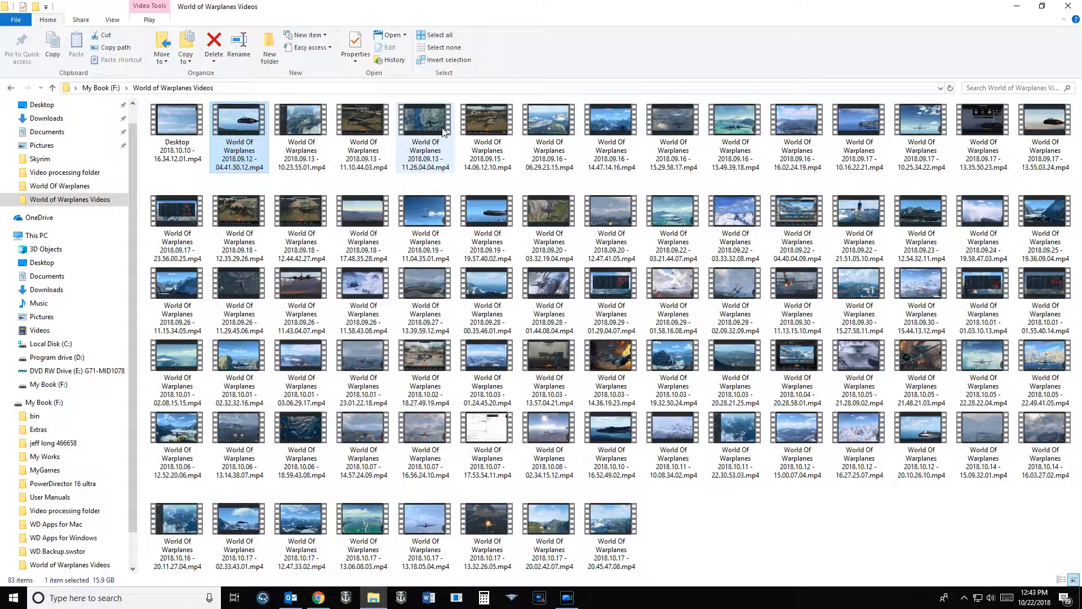
Open the World Of Warplanes folder, check the size and length of its recordings, and close File Explorer.
left_click(60, 185)
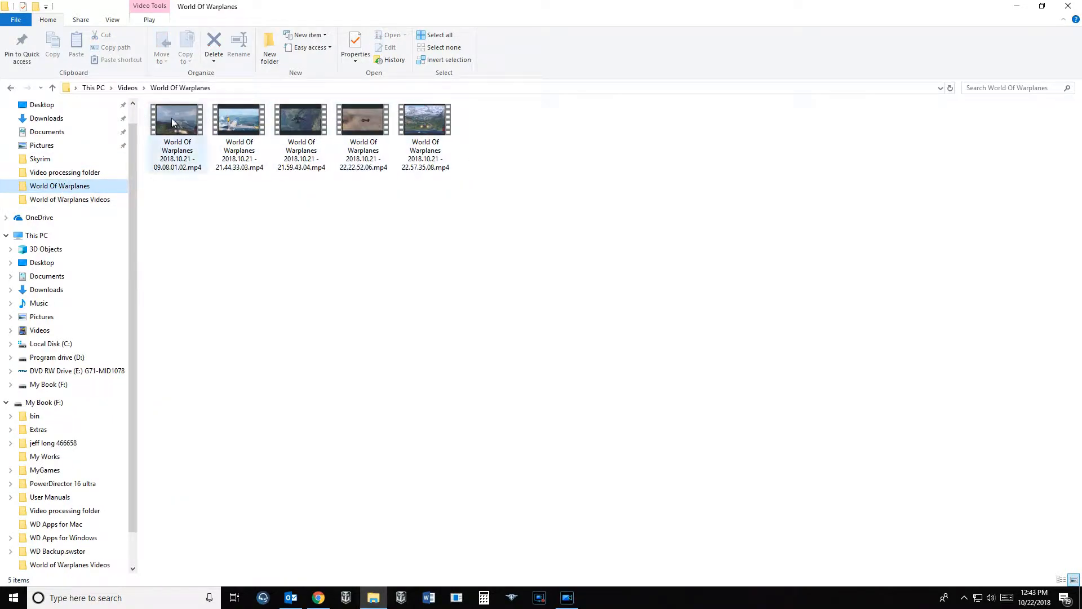
mouse_move(171, 117)
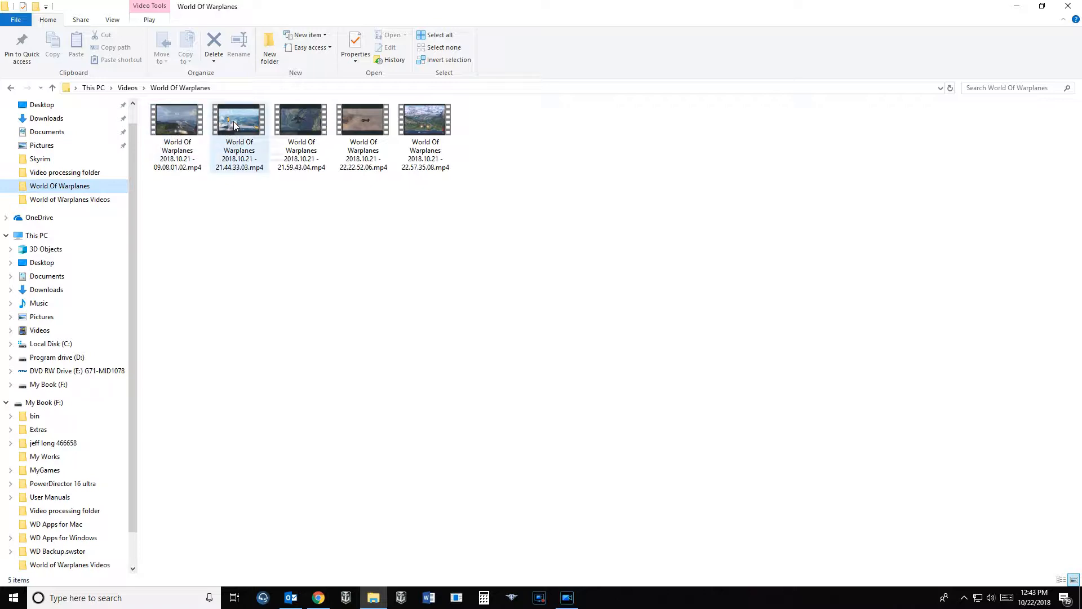
mouse_move(236, 126)
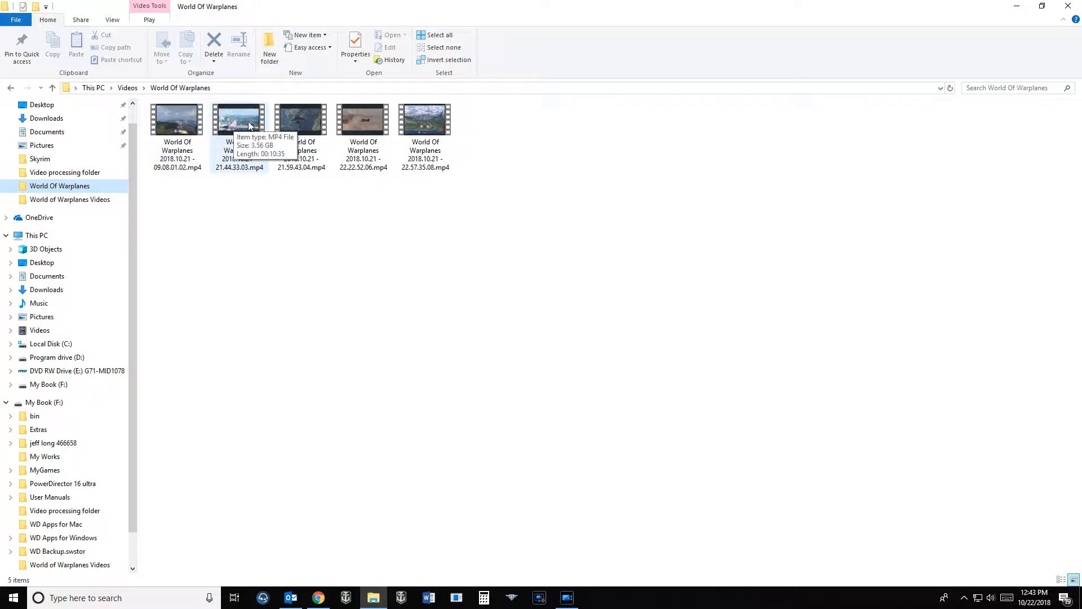
mouse_move(300, 125)
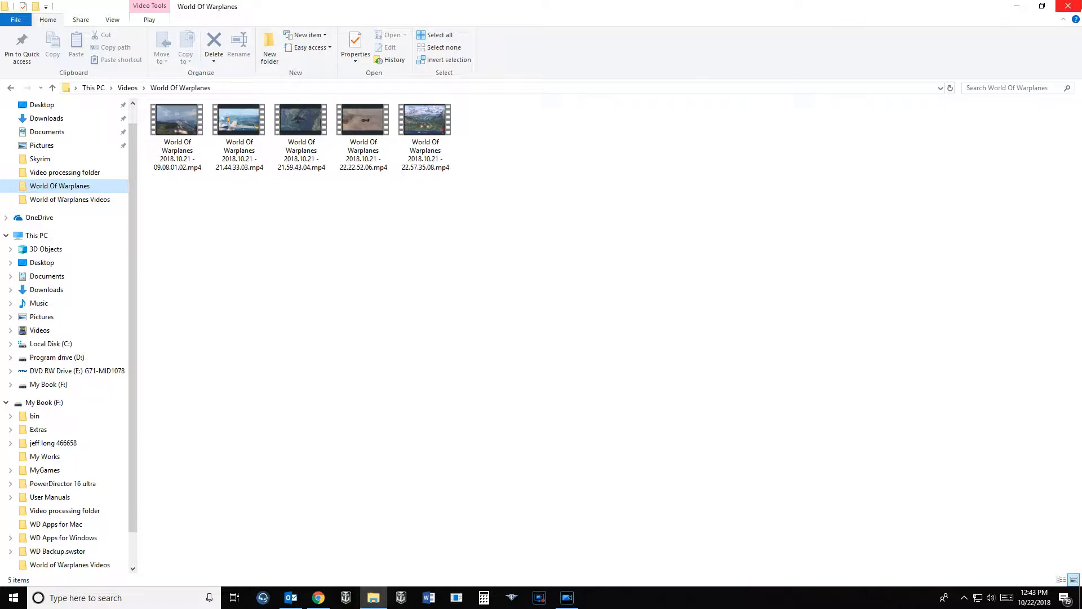
left_click(1074, 6)
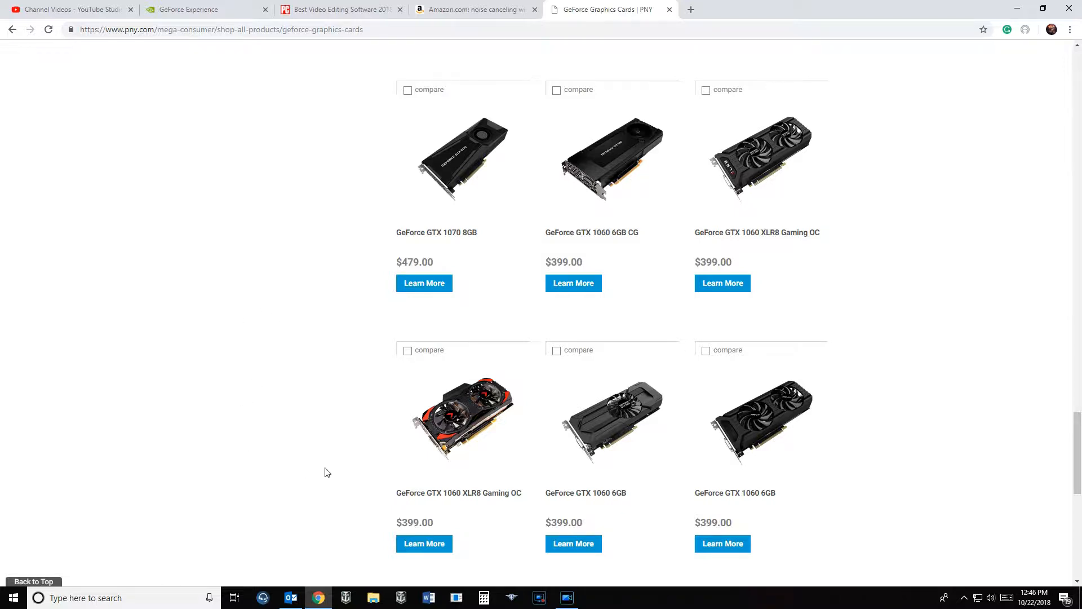
Examine the models and prices in PNY's GeForce graphics card list, from the GTX 1060 up to the RTX 2080 Ti.
mouse_move(602, 250)
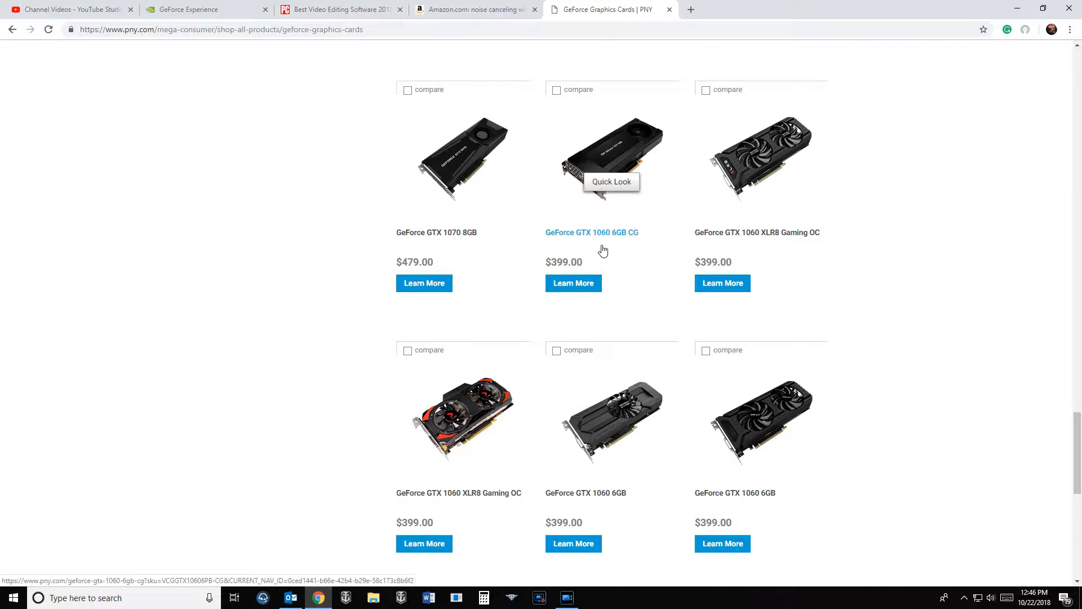
mouse_move(428, 249)
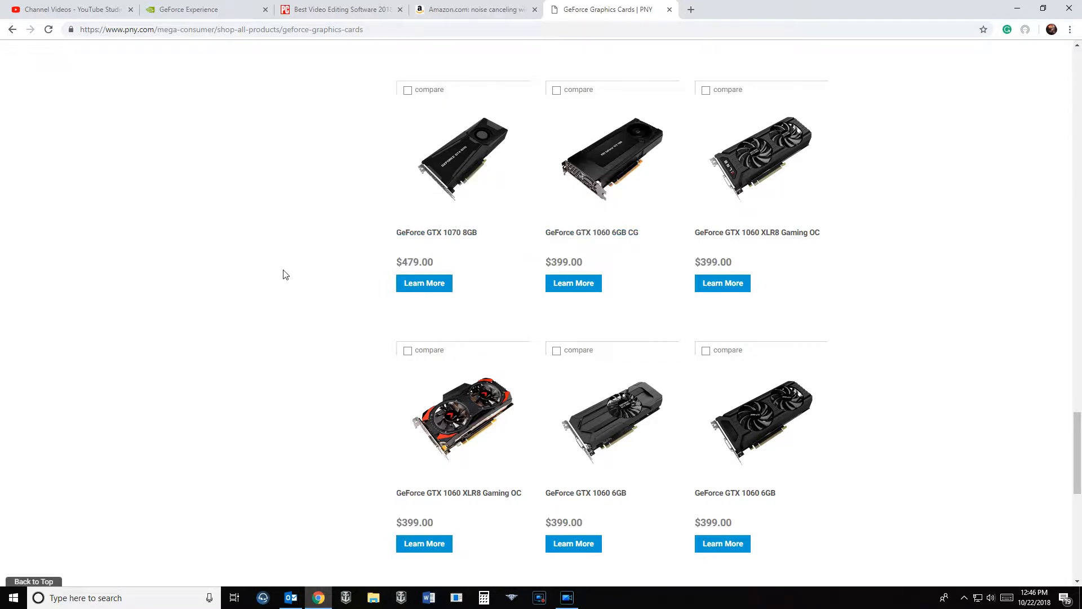
scroll(285, 275, "up", 2)
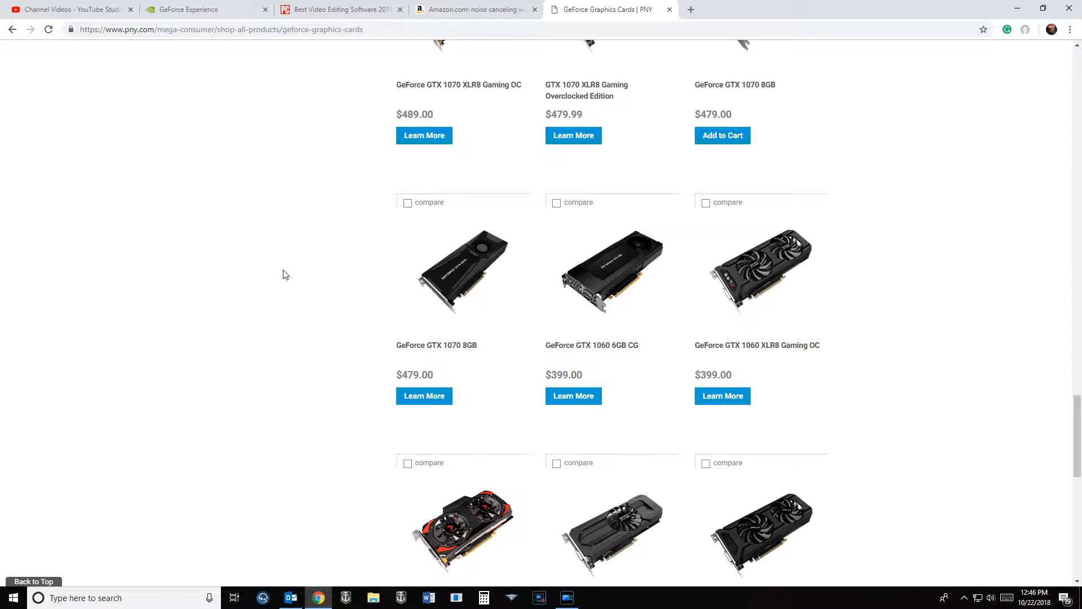
scroll(286, 274, "up", 9)
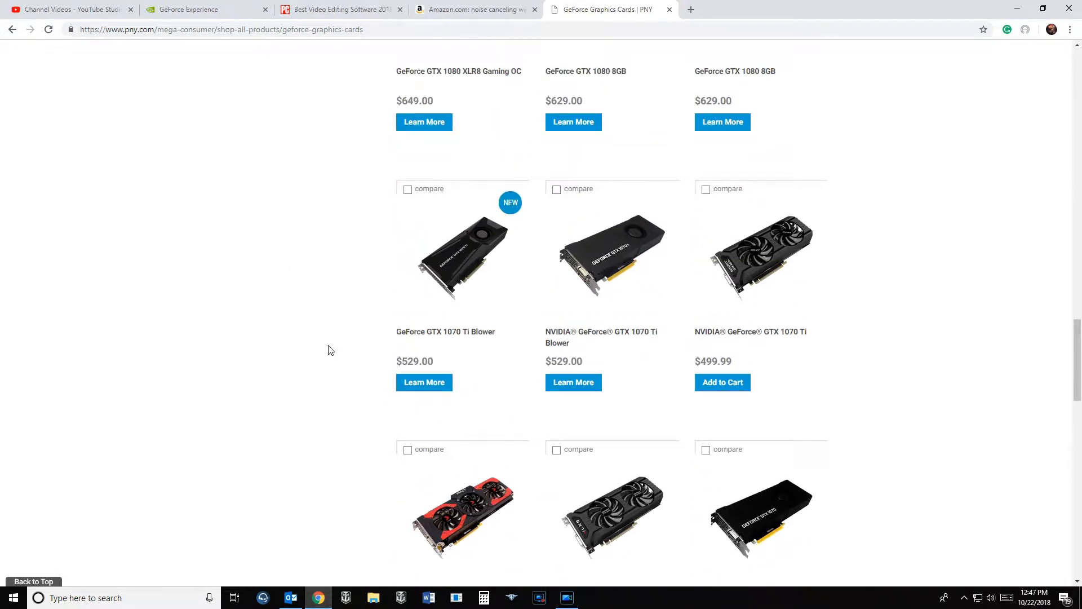
scroll(330, 350, "up", 3)
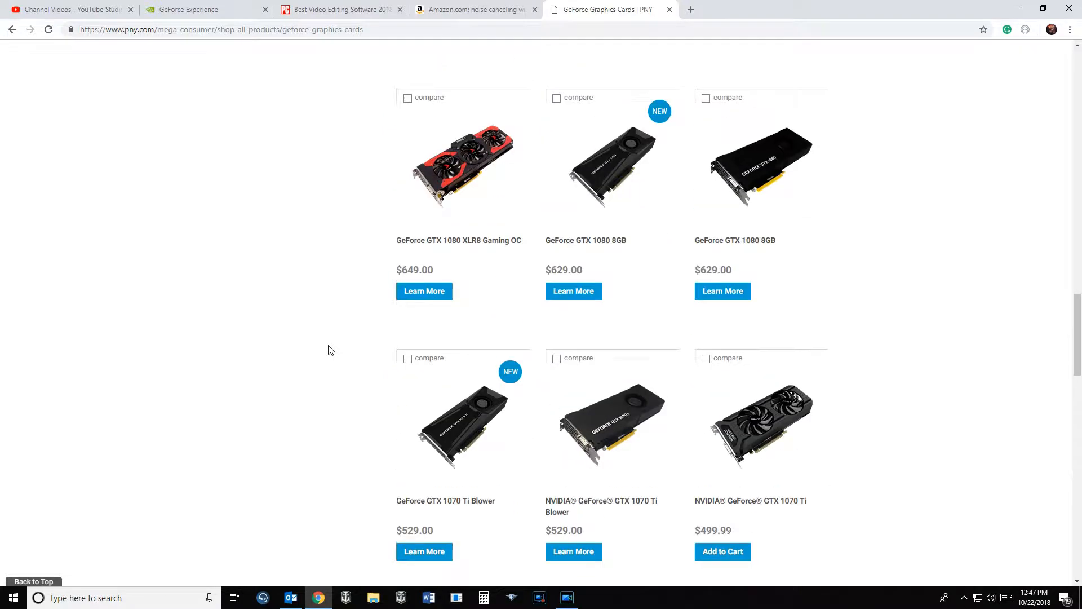
scroll(331, 350, "up", 4)
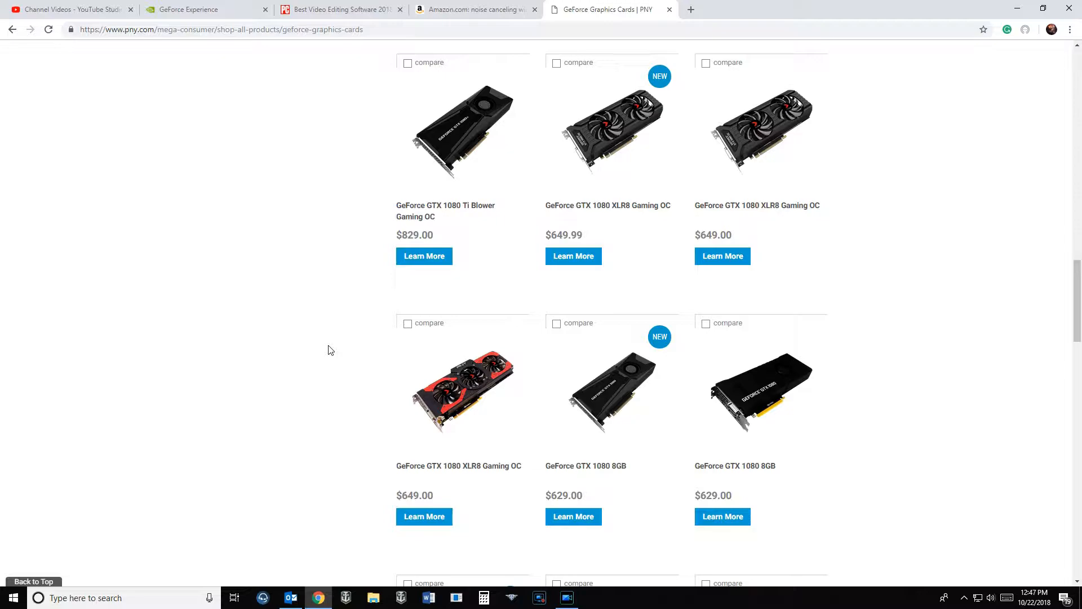
scroll(330, 350, "up", 15)
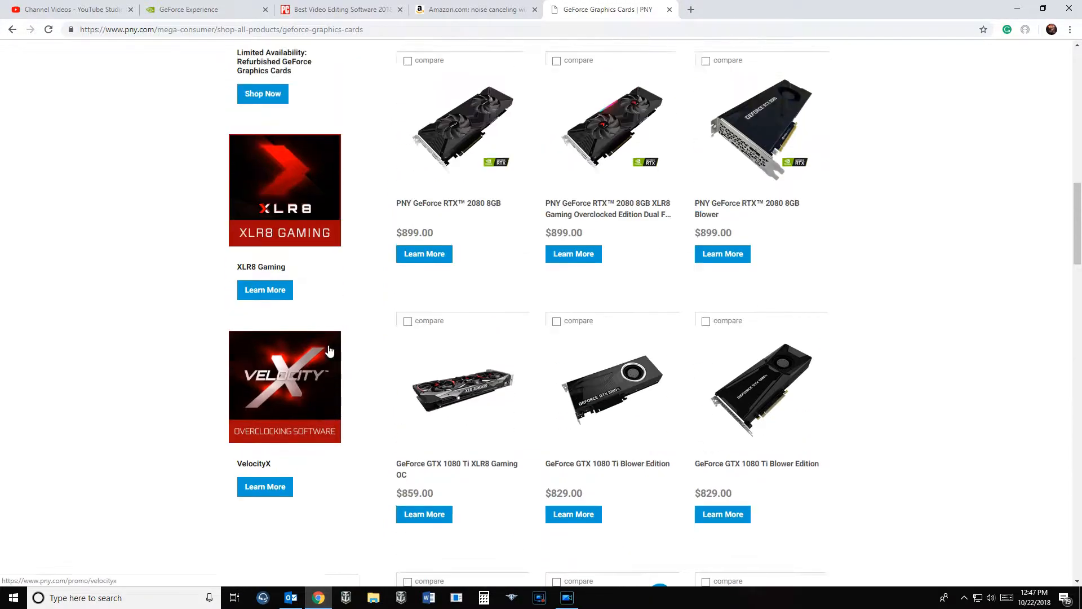
scroll(330, 351, "up", 10)
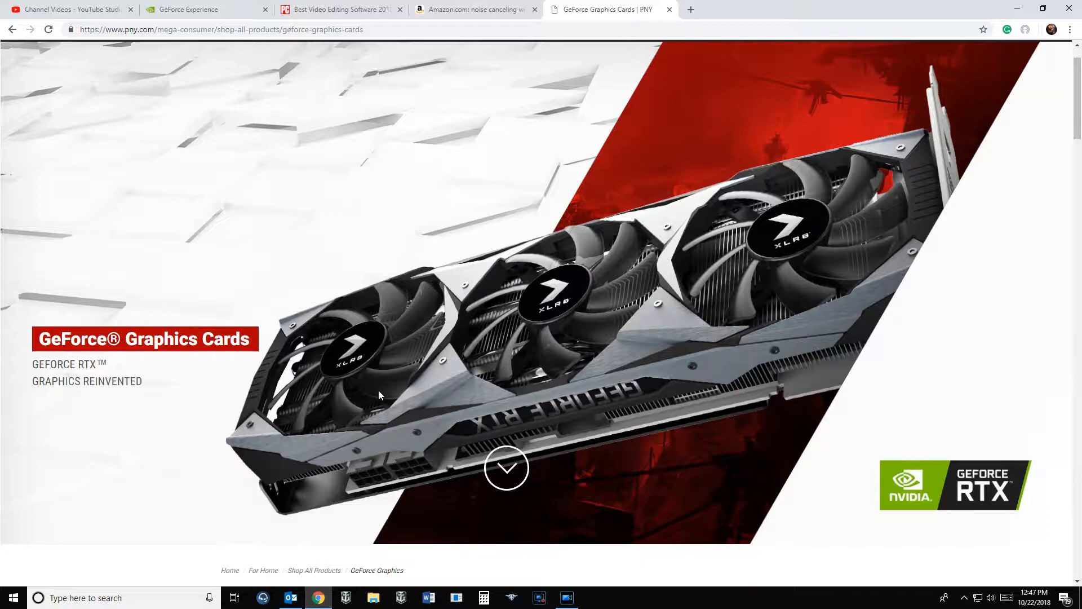
scroll(378, 394, "down", 8)
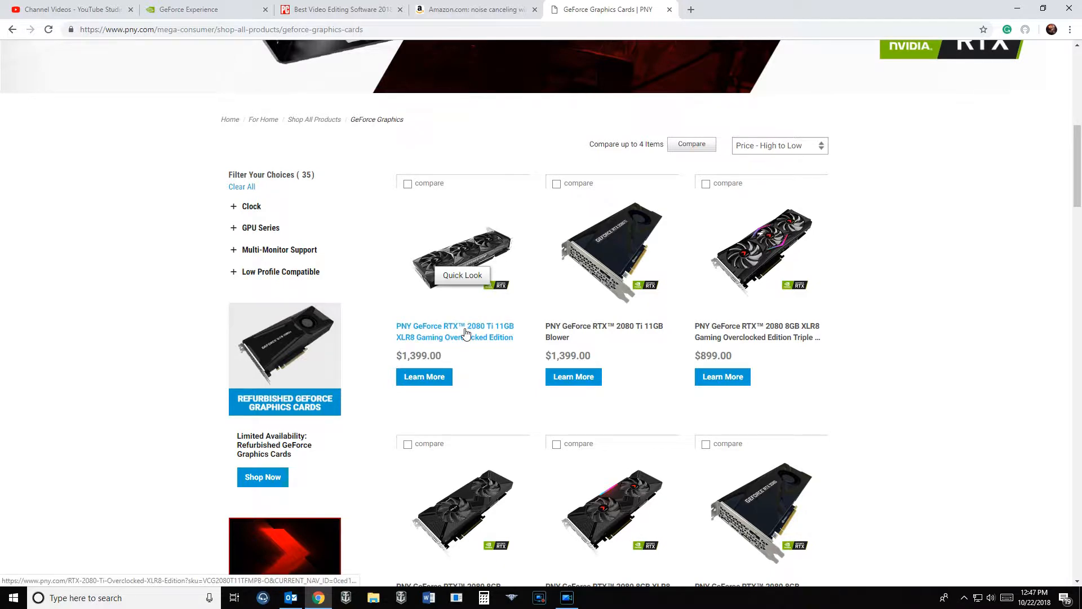
scroll(834, 355, "down", 5)
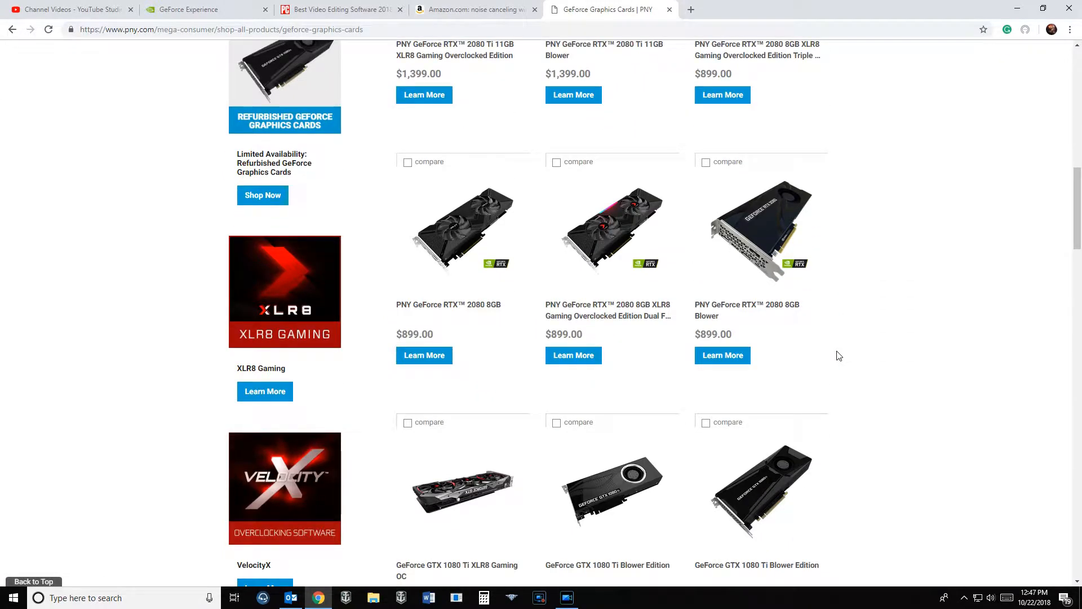
scroll(838, 355, "down", 4)
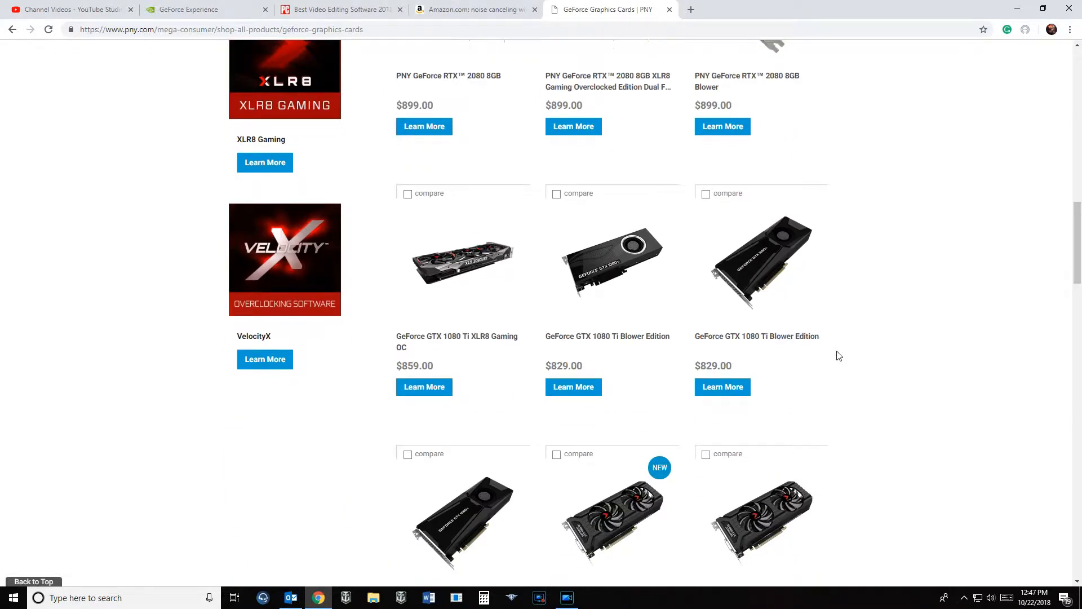
Examine the models and prices in the rest of PNY's GeForce card list, from the GTX 1080 Ti down to the GTX 1060 3GB.
scroll(837, 355, "down", 3)
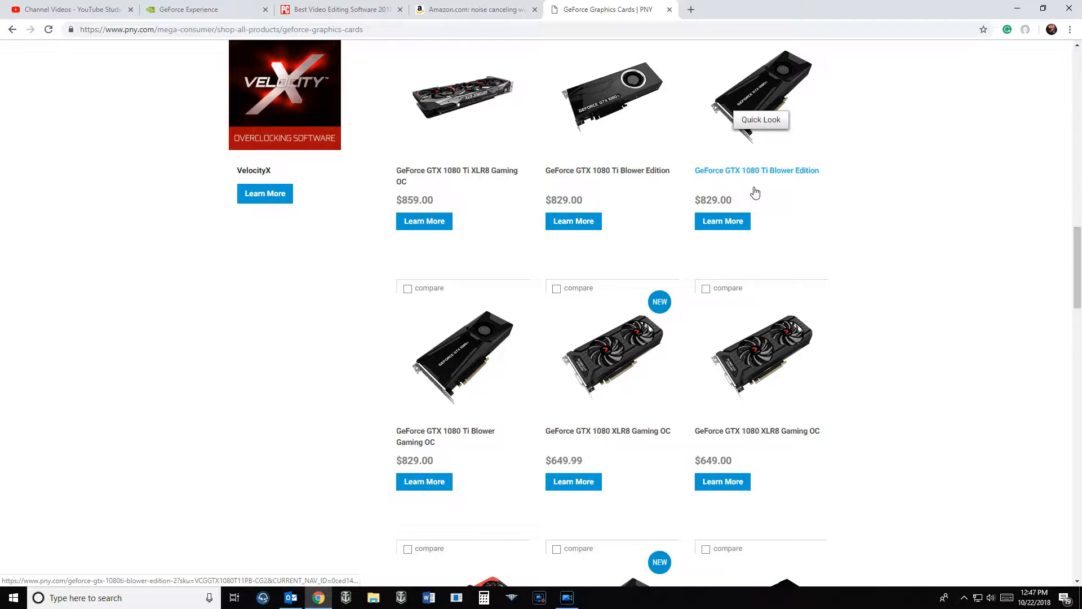
scroll(840, 472, "down", 4)
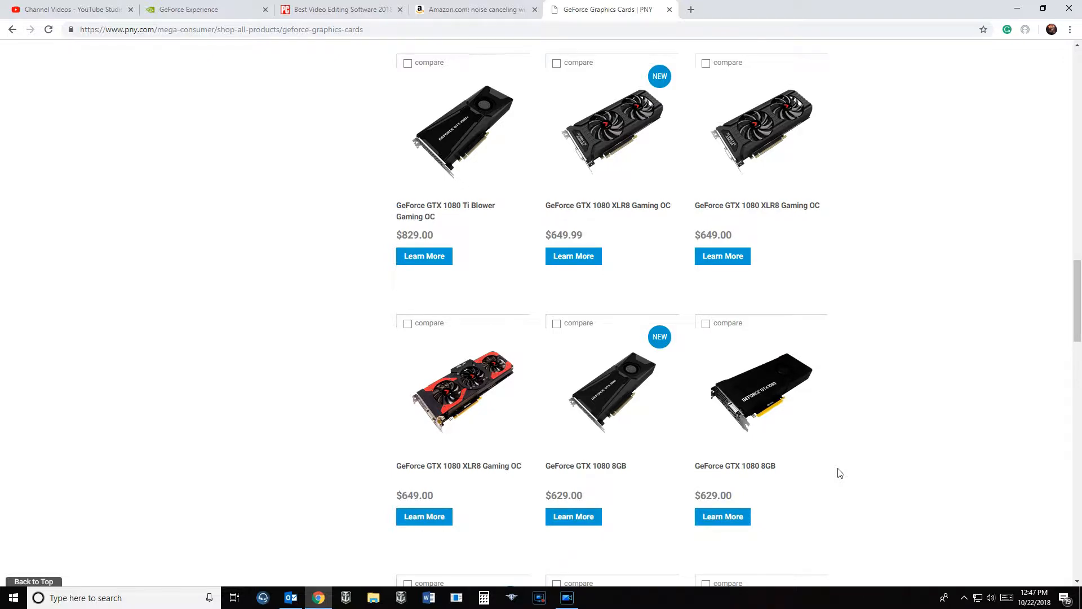
scroll(840, 472, "down", 4)
scroll(840, 472, "down", 4)
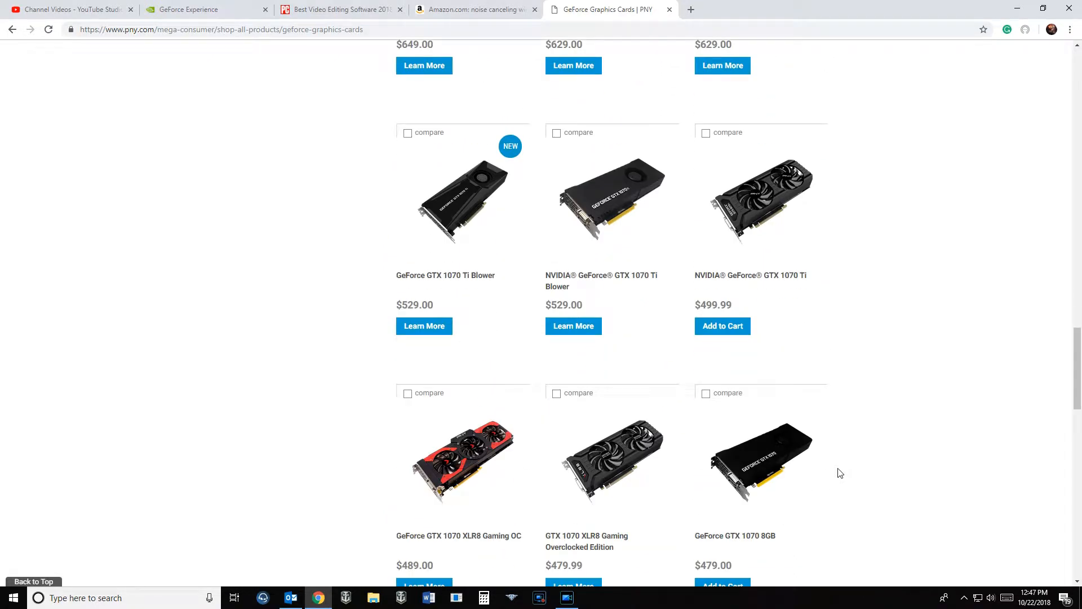
scroll(840, 472, "down", 4)
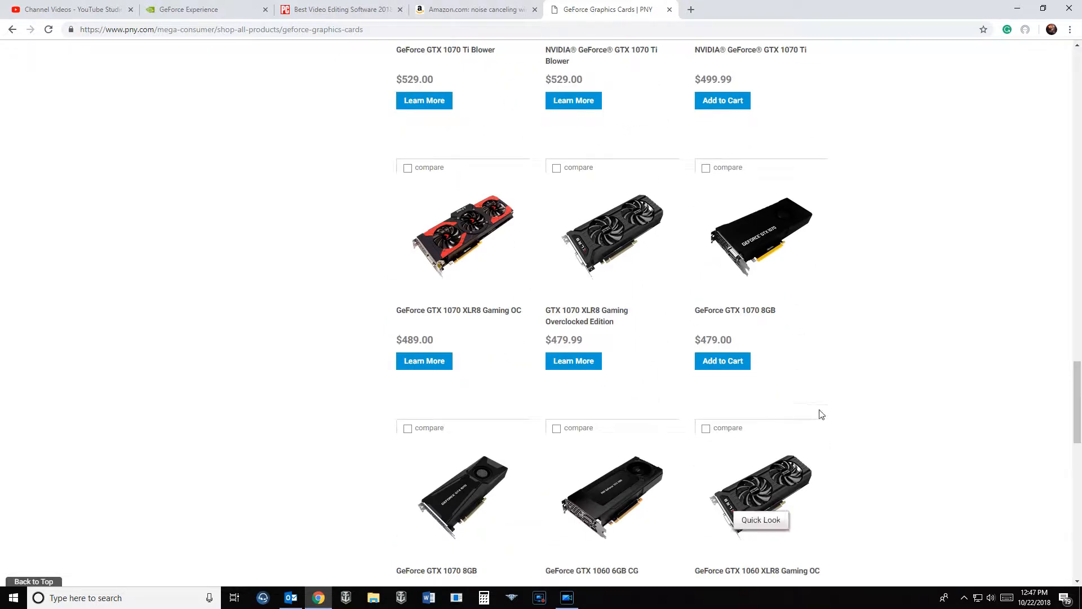
scroll(857, 374, "down", 4)
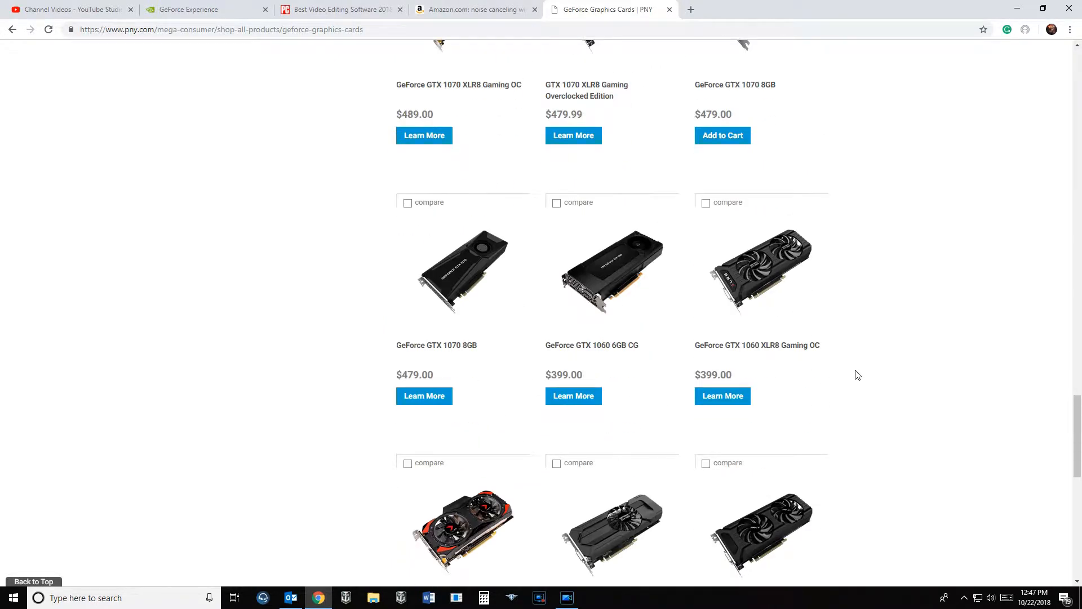
scroll(316, 382, "down", 3)
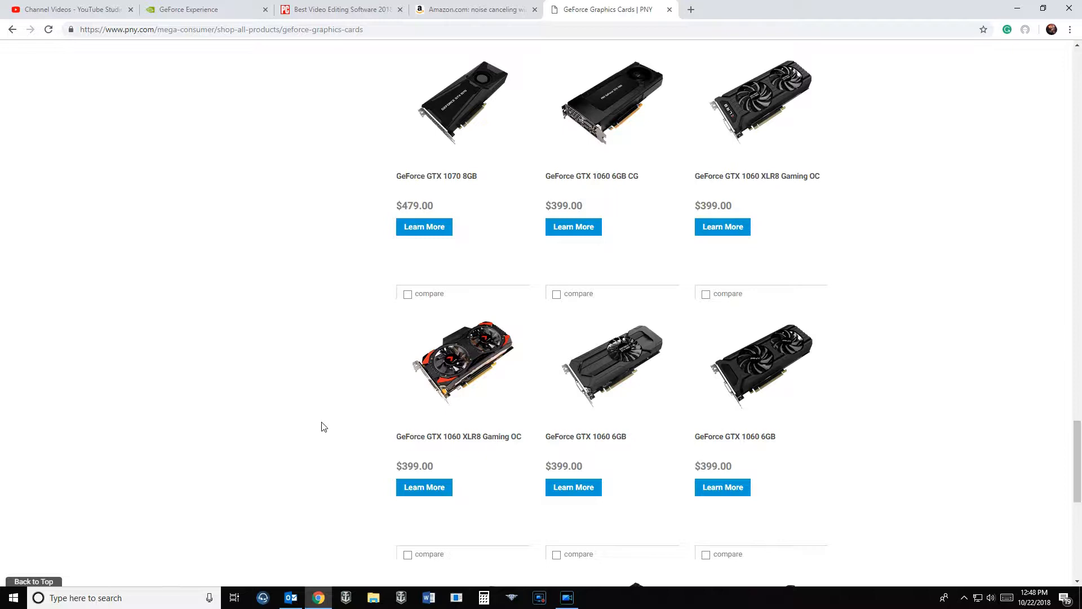
scroll(323, 426, "down", 2)
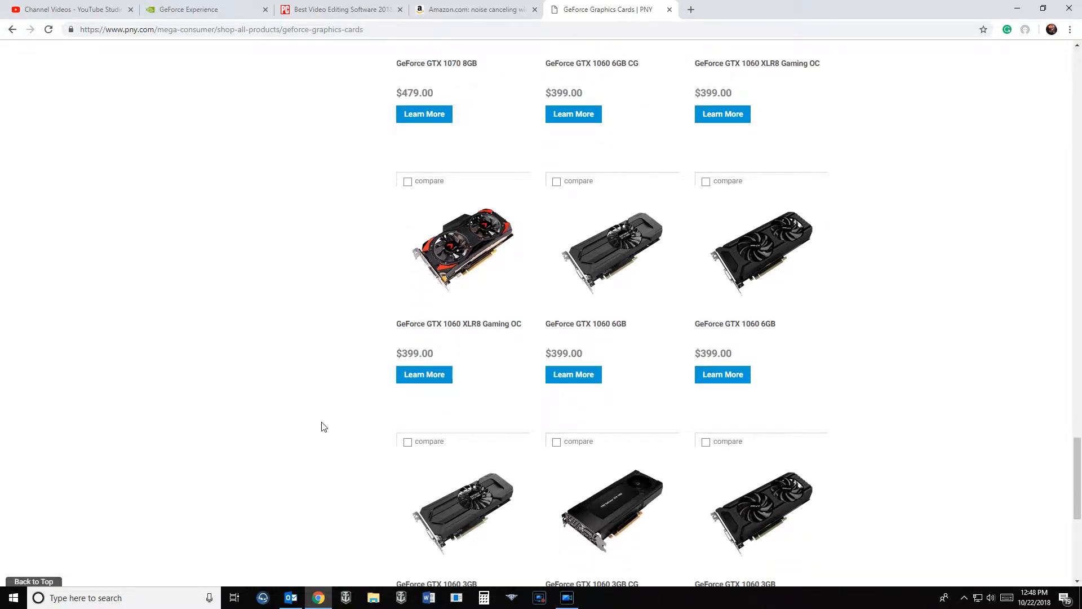
scroll(323, 426, "down", 2)
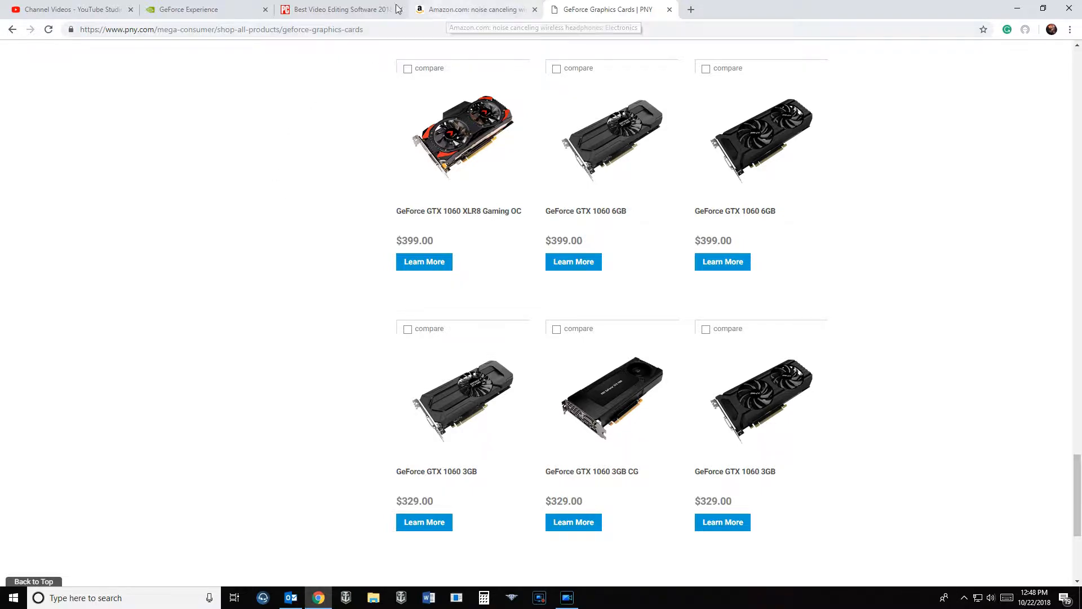
Show Amazon's noise canceling wireless headphone results, return to the PNY card list, and switch to NVIDIA's GeForce Experience page.
left_click(453, 11)
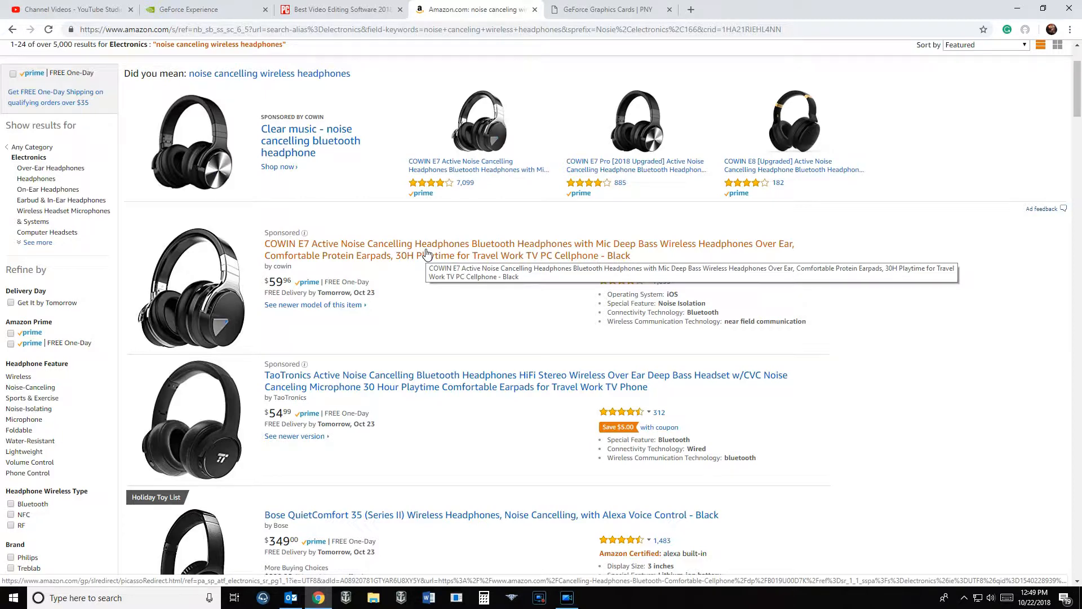
left_click(583, 12)
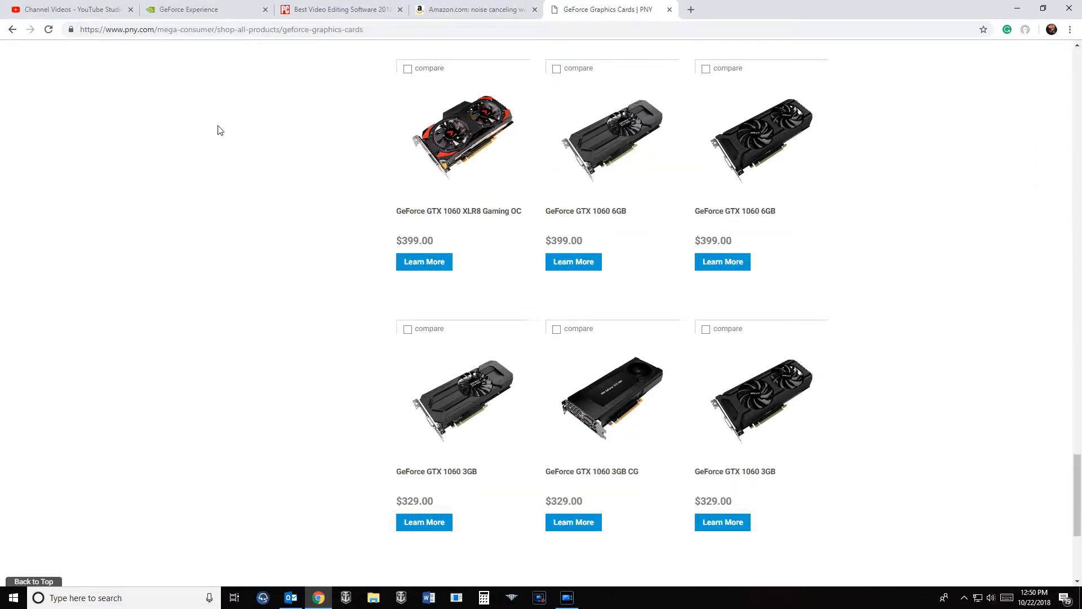
left_click(213, 12)
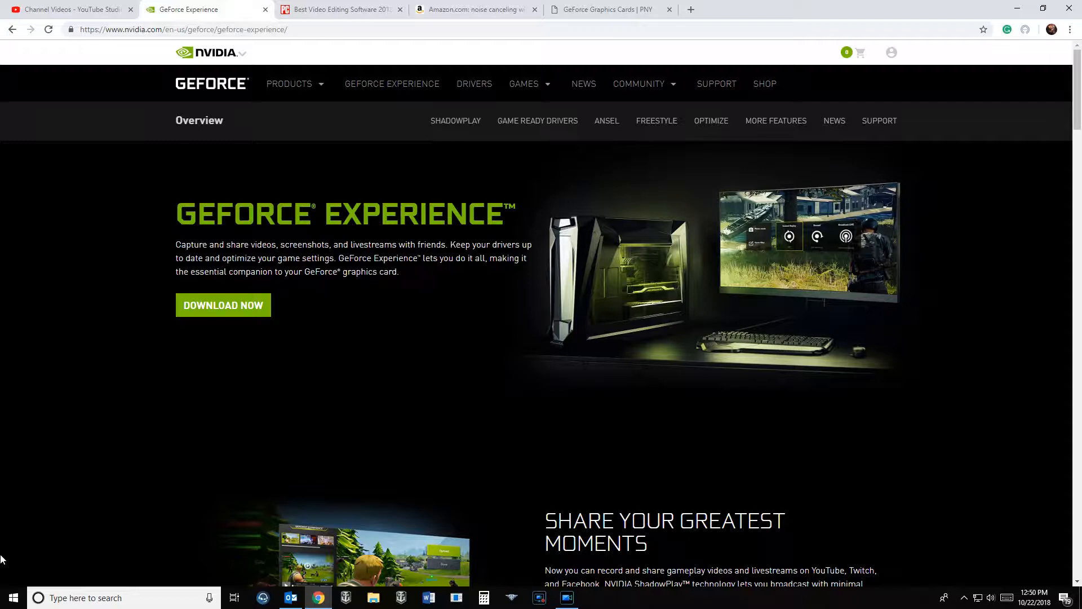
Find the NVIDIA Corporation folder among the installed programs and launch the GeForce Experience app from it.
left_click(7, 601)
scroll(112, 420, "down", 10)
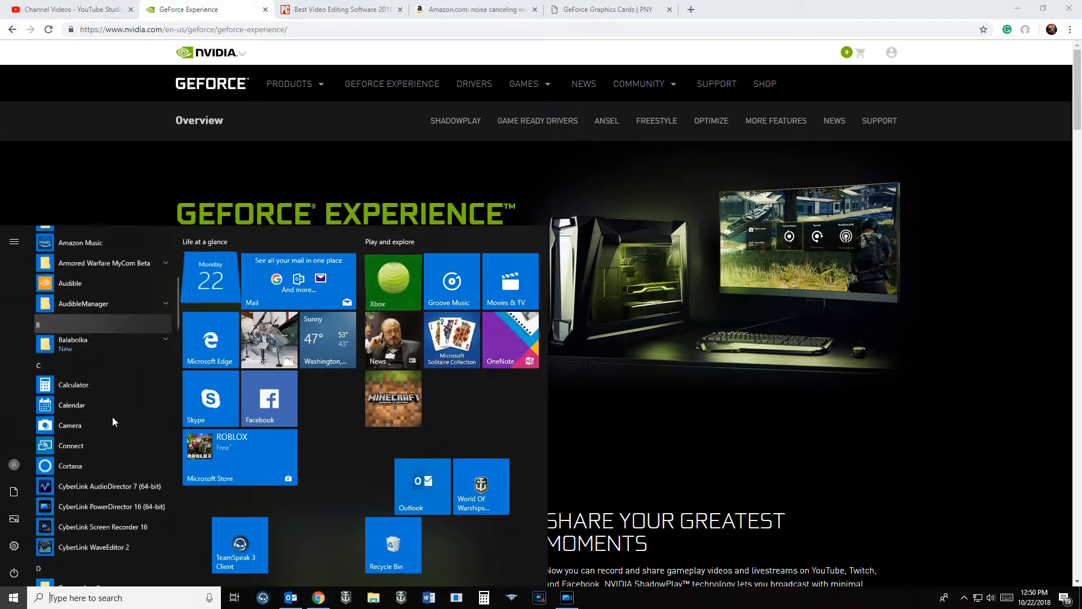
scroll(112, 417, "down", 4)
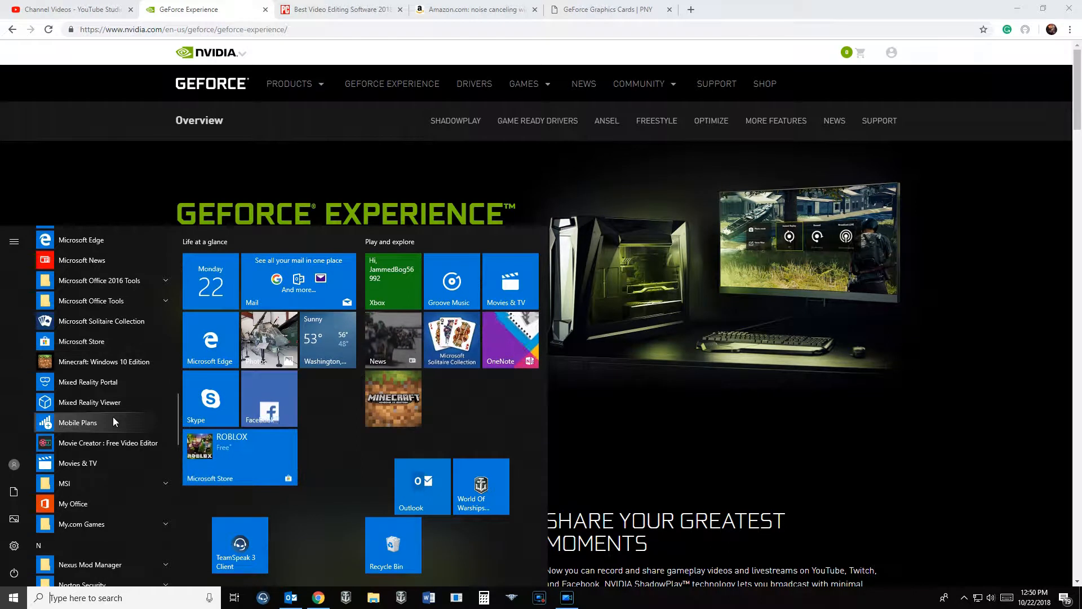
scroll(112, 417, "up", 4)
scroll(112, 418, "down", 5)
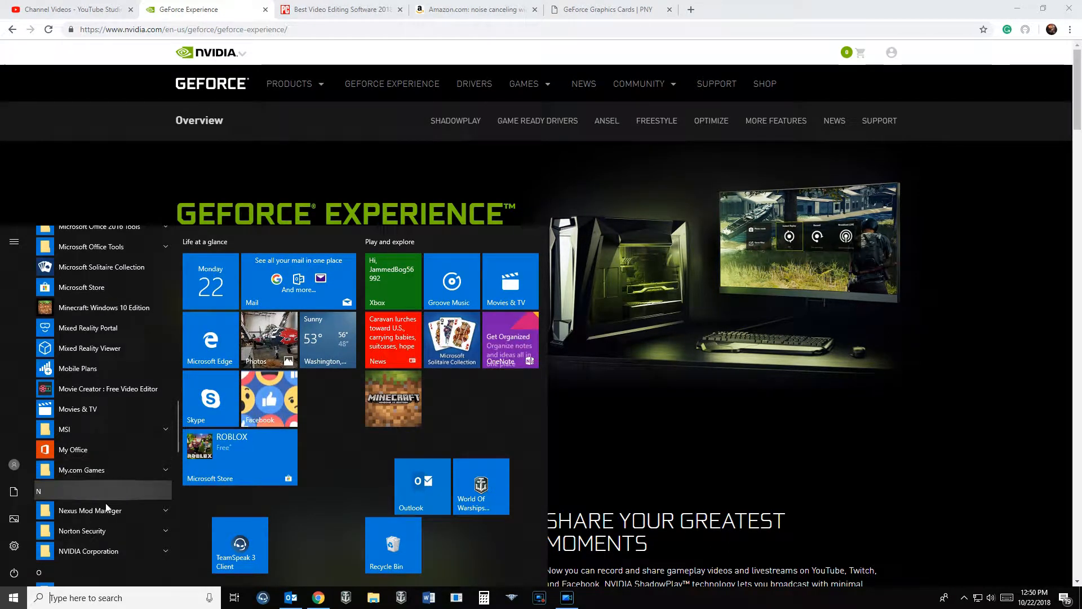
left_click(96, 548)
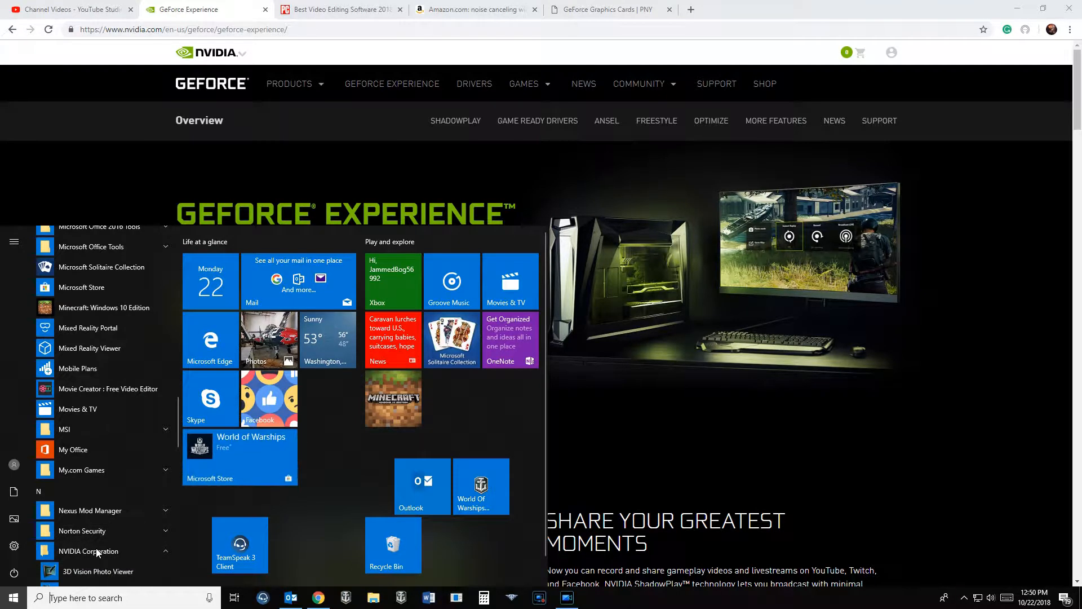
scroll(95, 564, "down", 2)
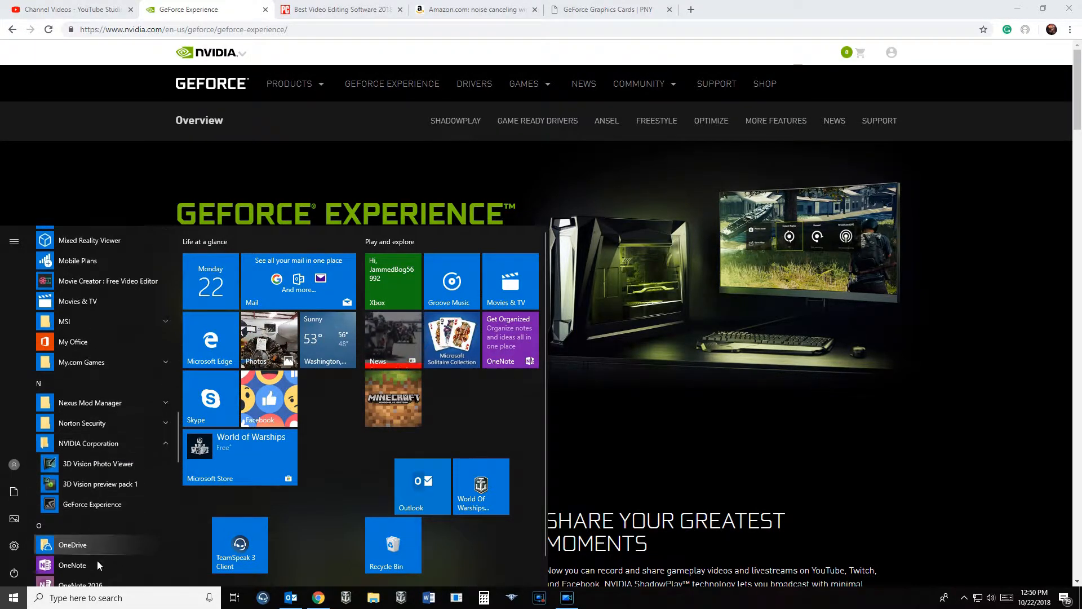
left_click(120, 508)
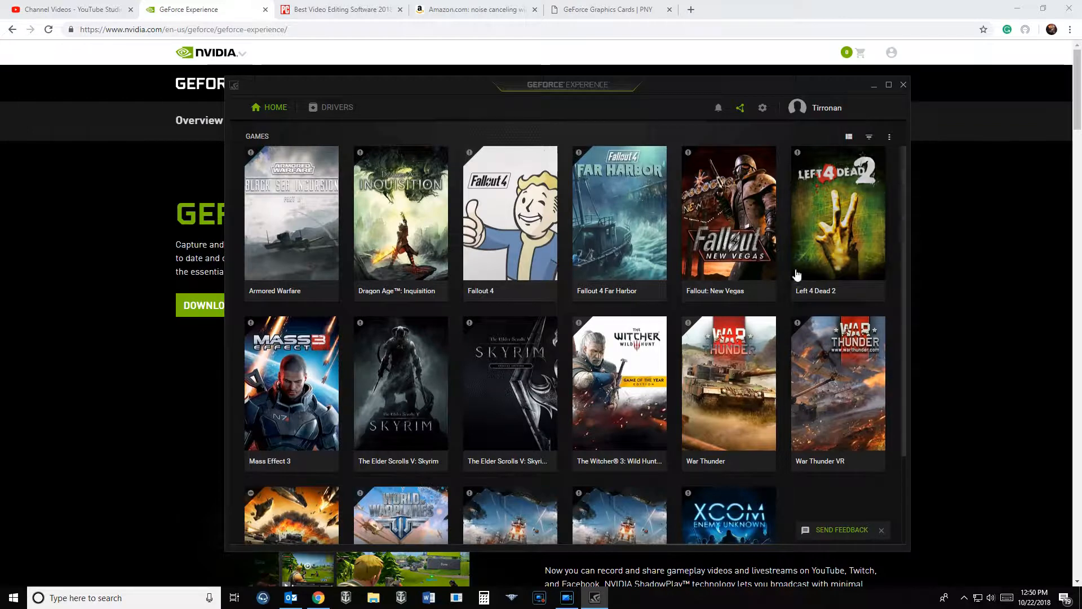
Look through the games in the GeForce Experience library, and close the app.
mouse_move(845, 189)
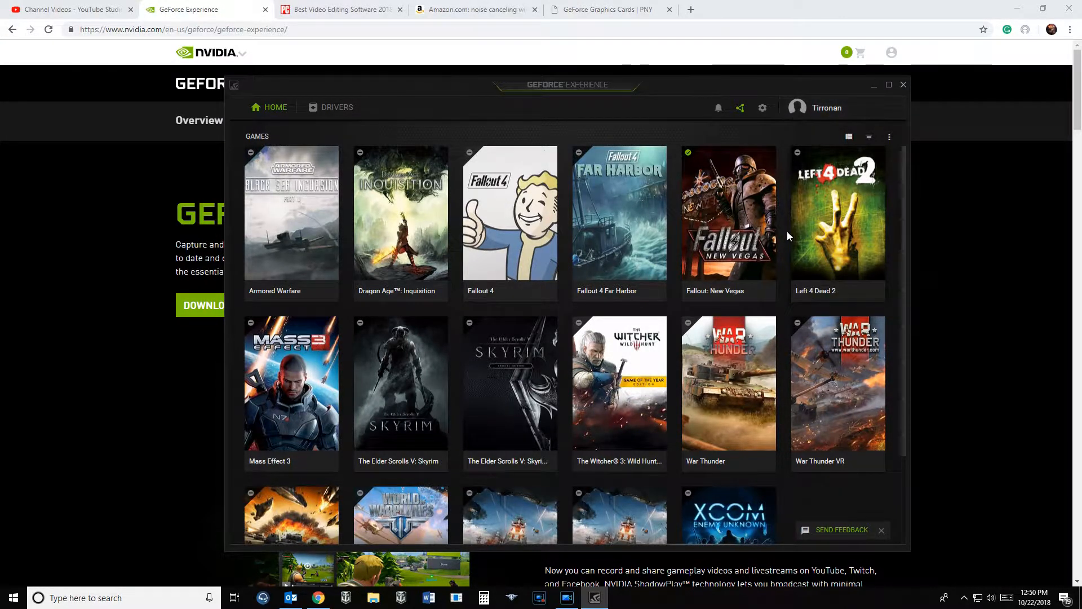
scroll(784, 239, "down", 2)
scroll(776, 245, "up", 2)
scroll(562, 418, "down", 2)
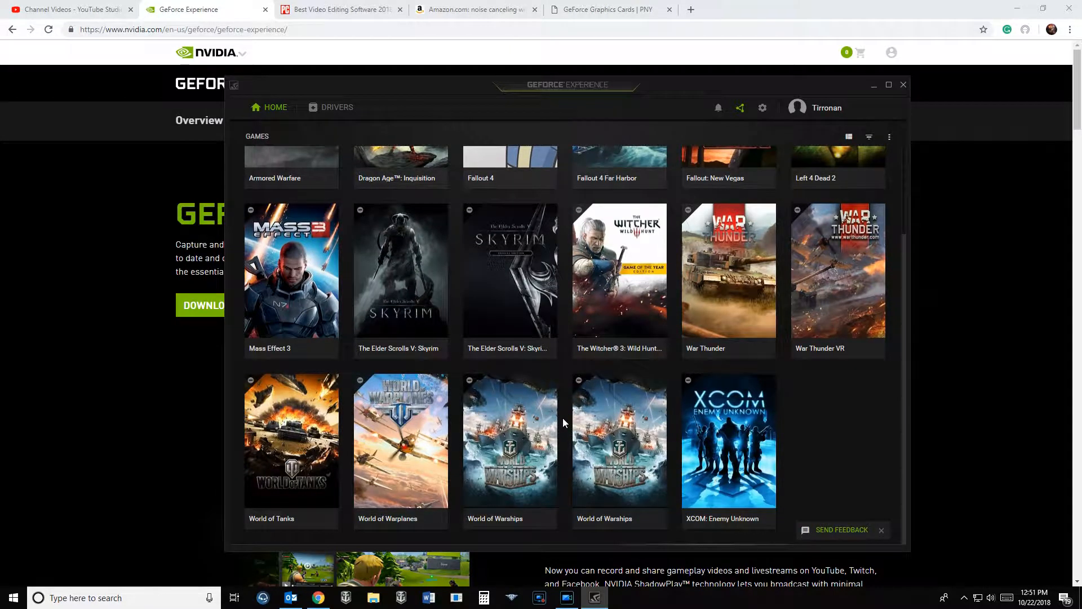
scroll(562, 419, "up", 2)
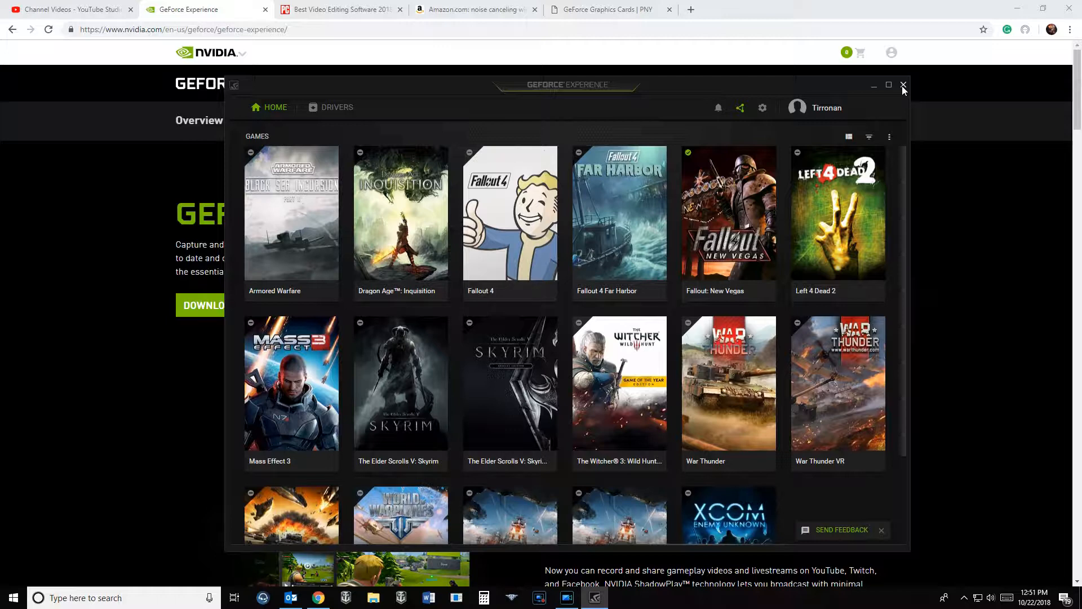
left_click(902, 86)
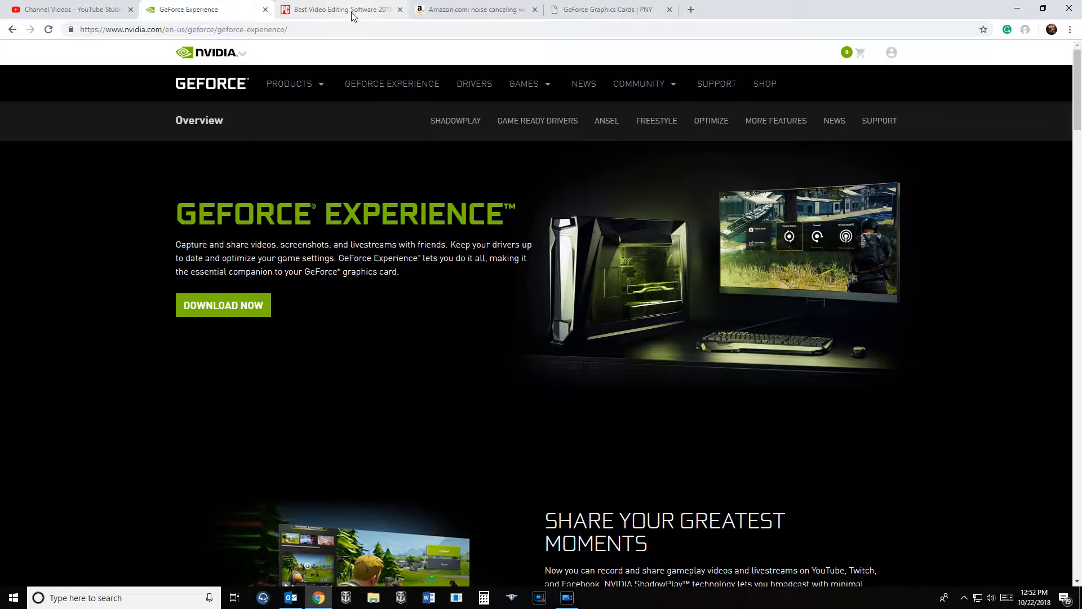
Show PCMag's video editing software comparison, and search Google for "resdhark" in a new tab.
left_click(350, 10)
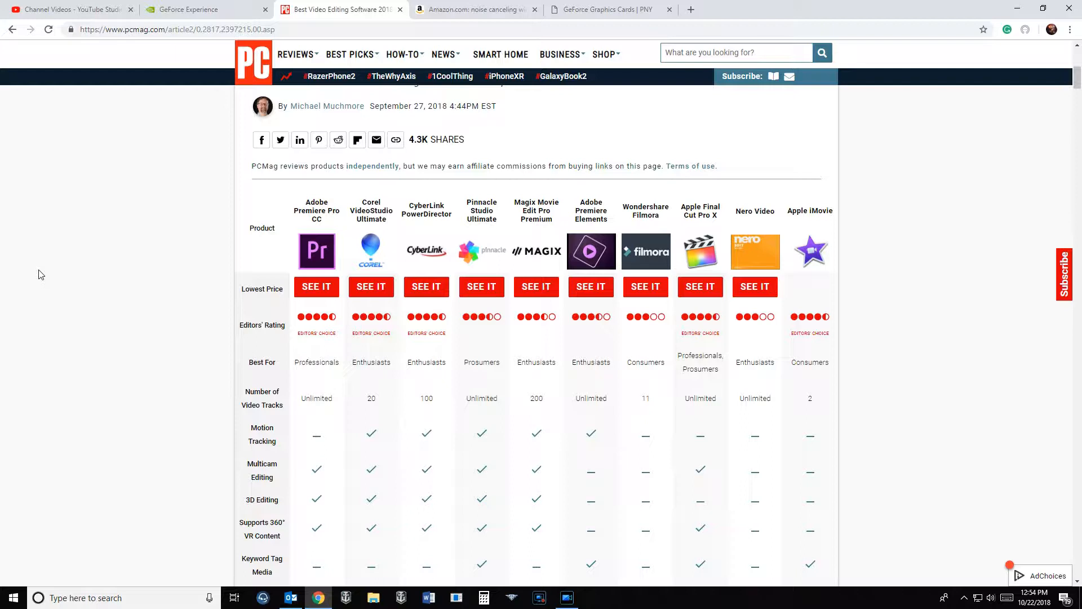
left_click(692, 10)
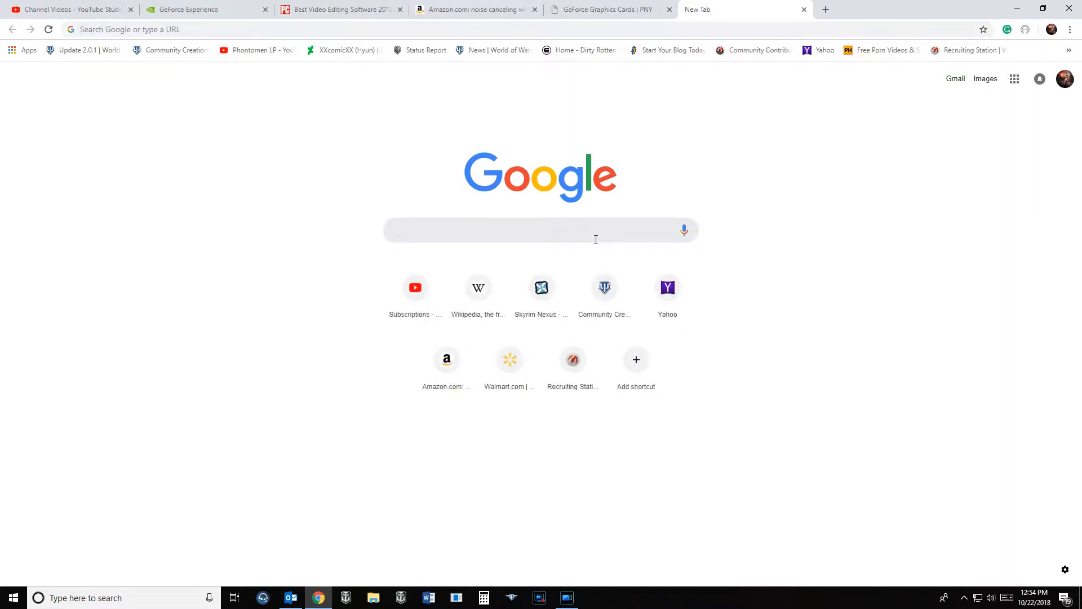
type("re")
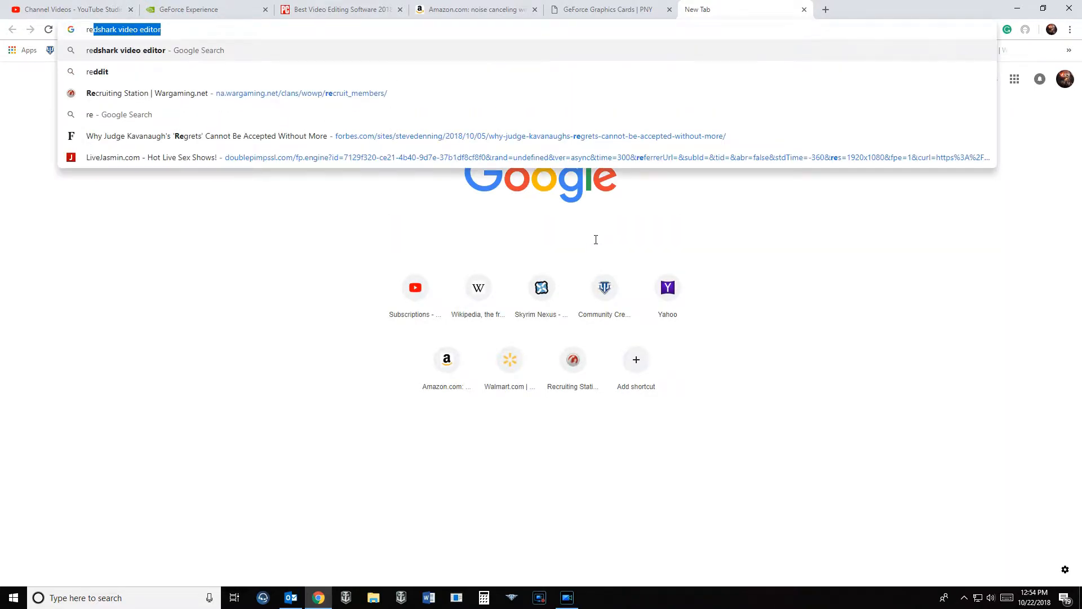
type("shar")
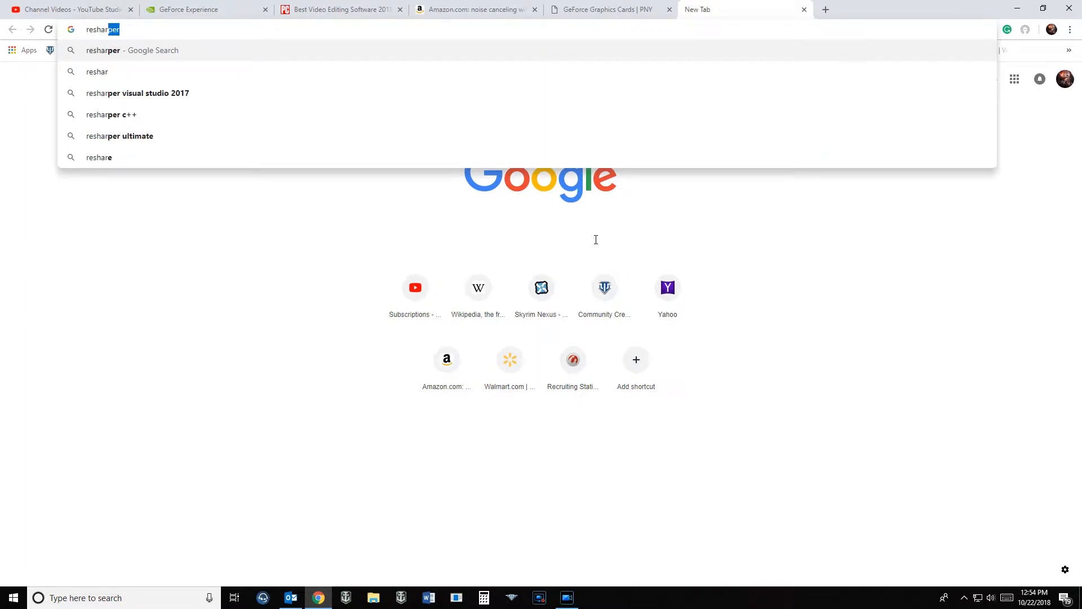
type("k")
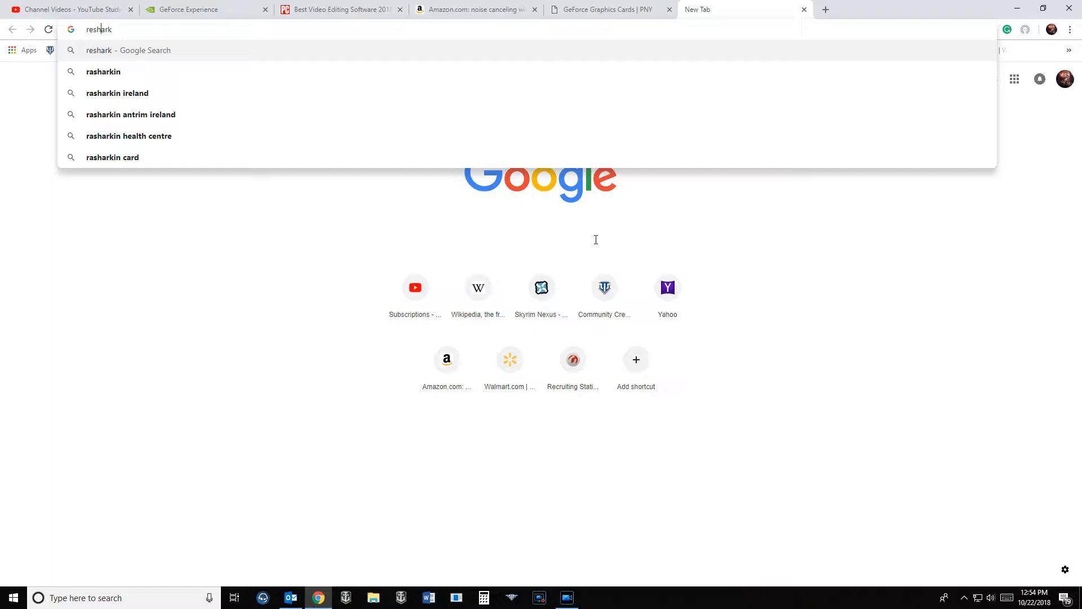
type("d")
key("Return")
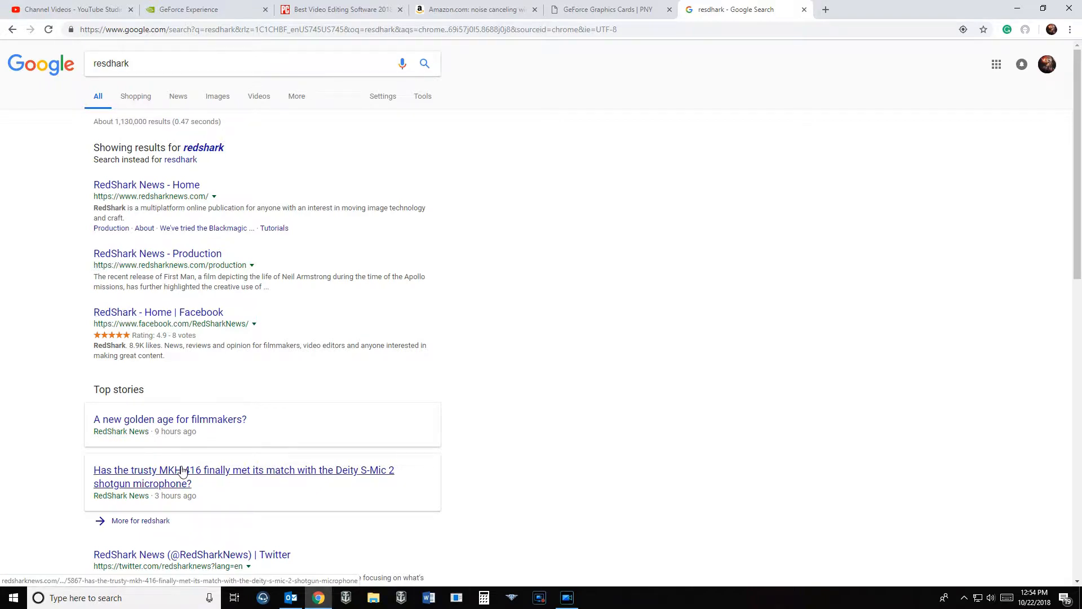
Look through the search results, apply the suggested spelling "redshark", and open the RedShark News - Home result.
scroll(181, 473, "down", 3)
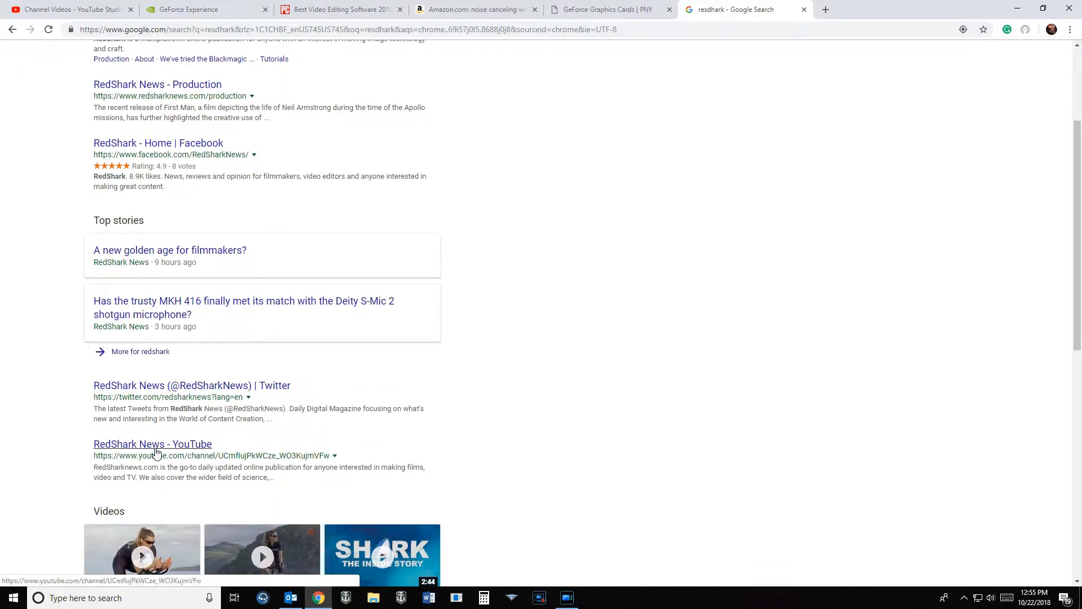
scroll(156, 453, "down", 5)
scroll(164, 428, "down", 3)
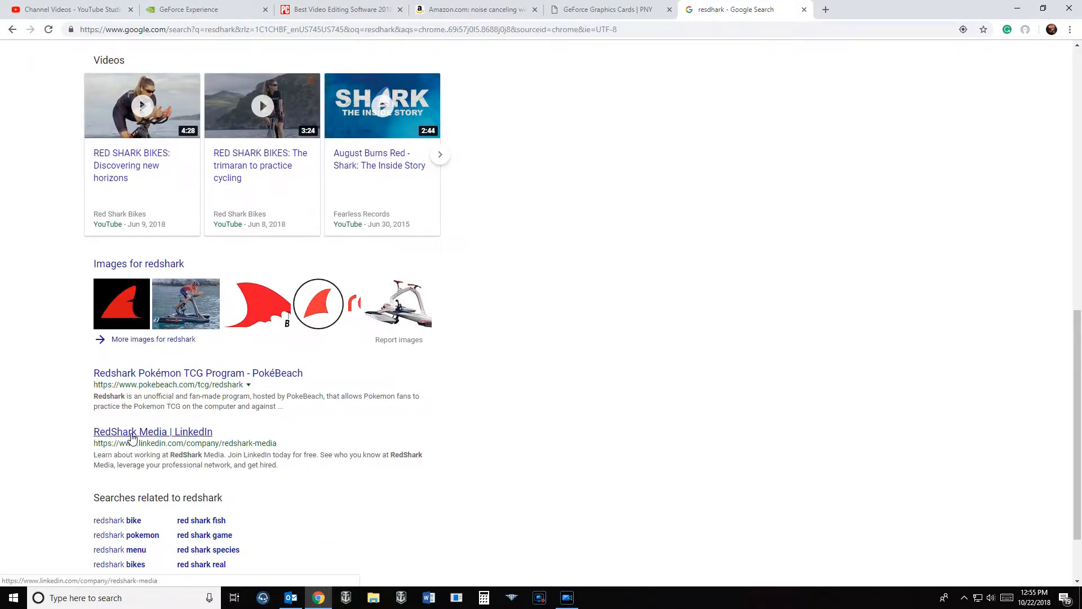
scroll(132, 439, "up", 5)
scroll(132, 439, "up", 5)
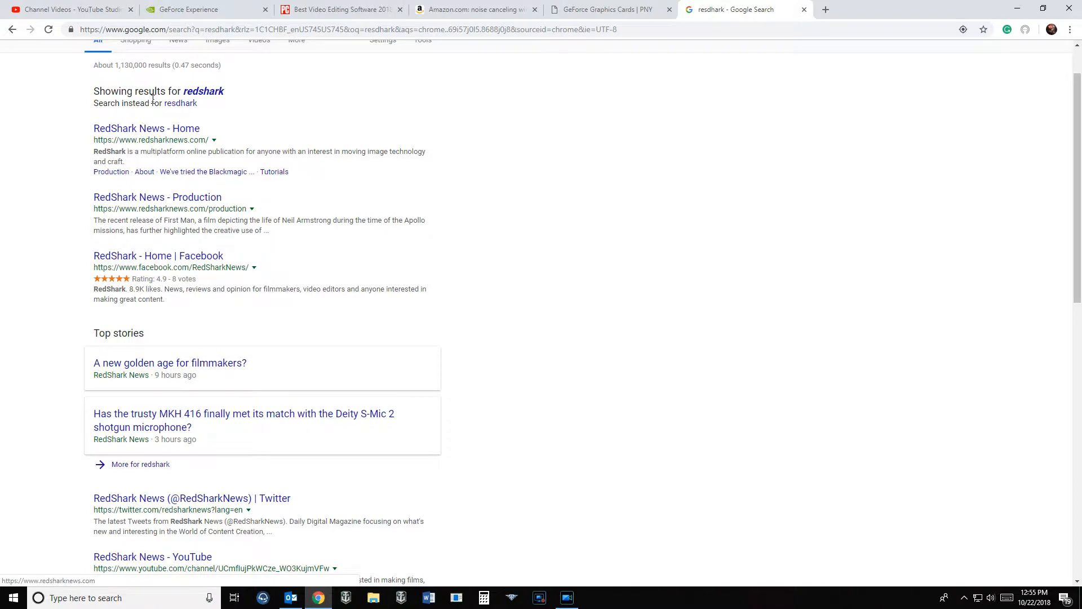
left_click(200, 96)
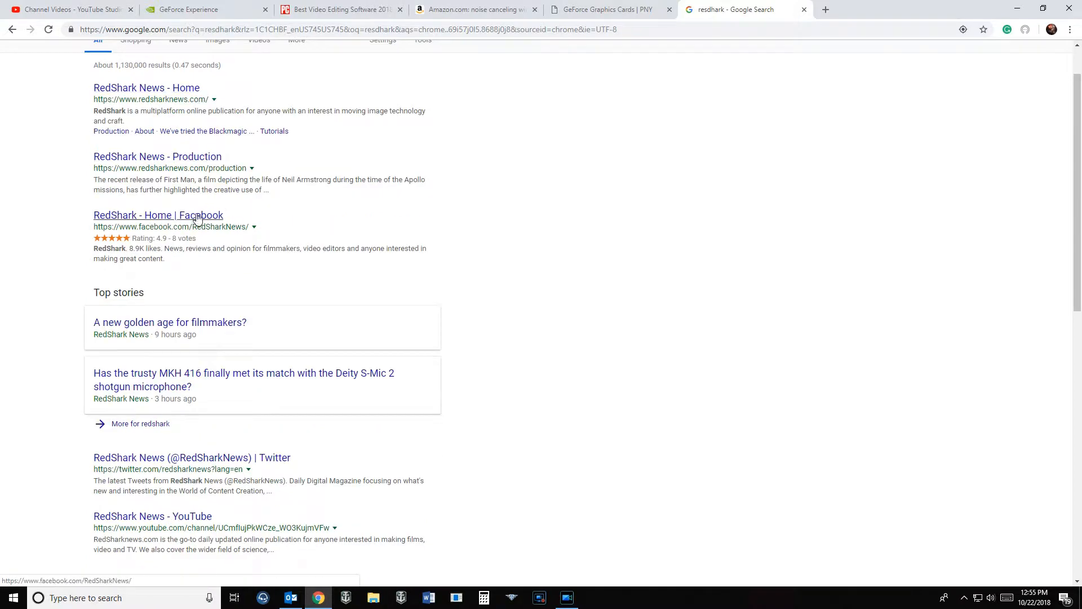
scroll(193, 215, "up", 1)
left_click(138, 151)
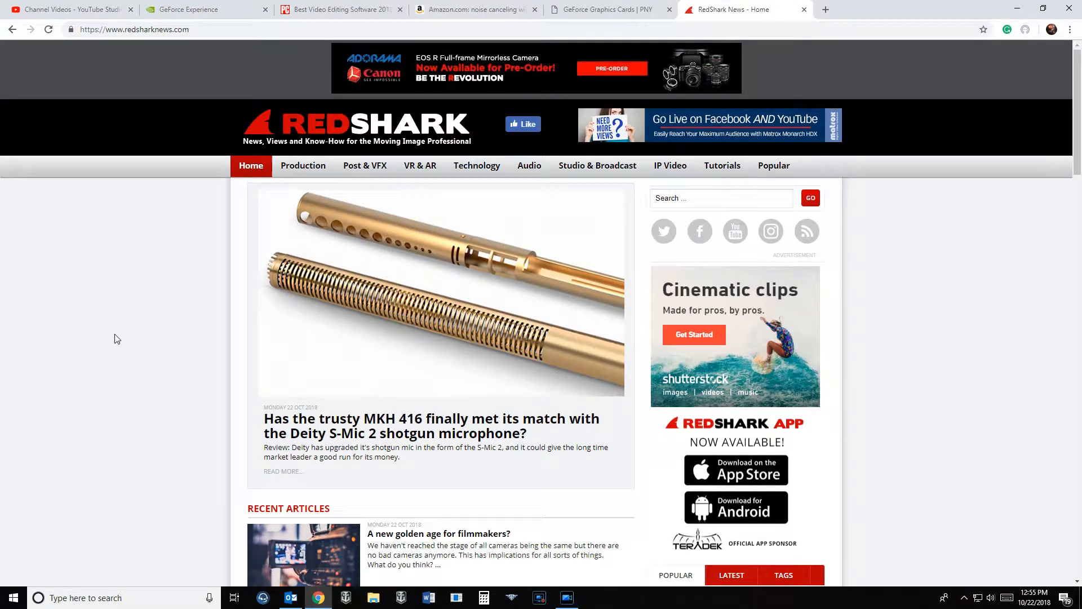
Look through the recent articles, editor's picks and topic sections on the RedShark News home page.
scroll(117, 338, "down", 2)
scroll(117, 338, "down", 1)
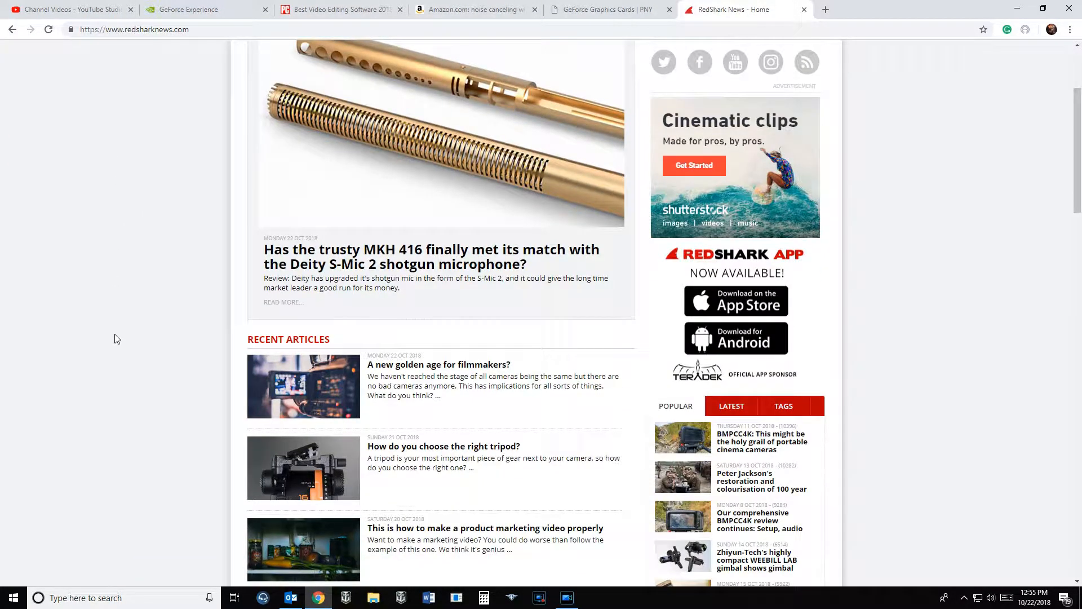
scroll(117, 338, "down", 4)
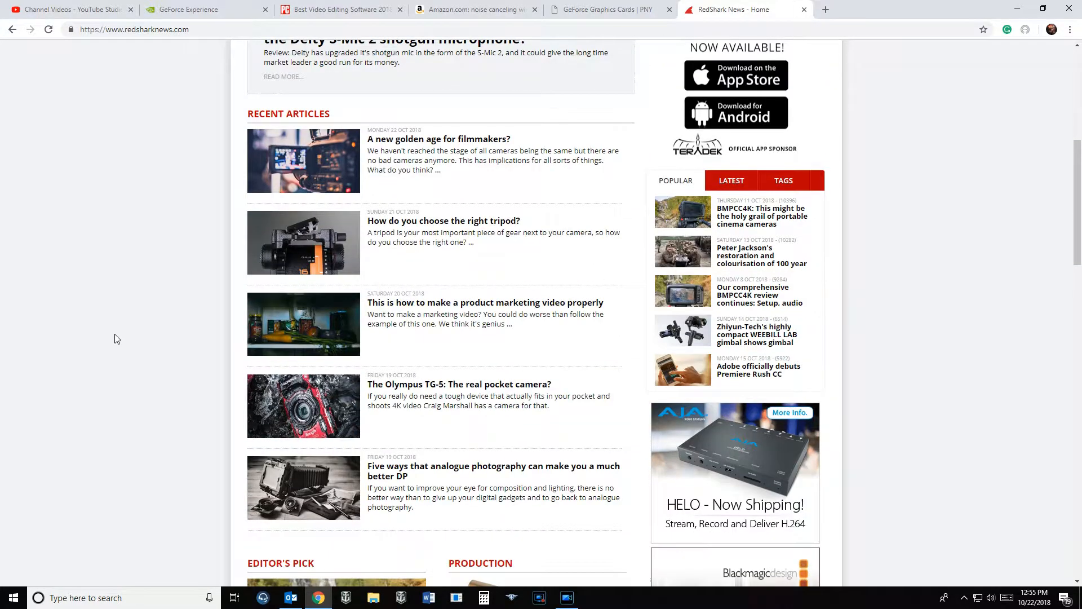
scroll(117, 338, "down", 12)
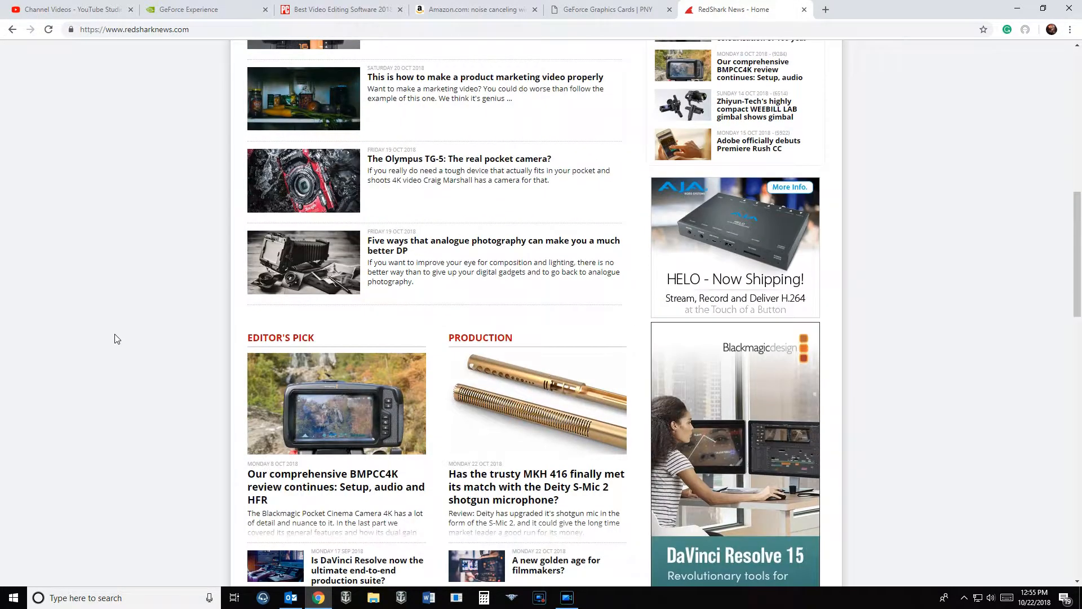
scroll(117, 338, "down", 3)
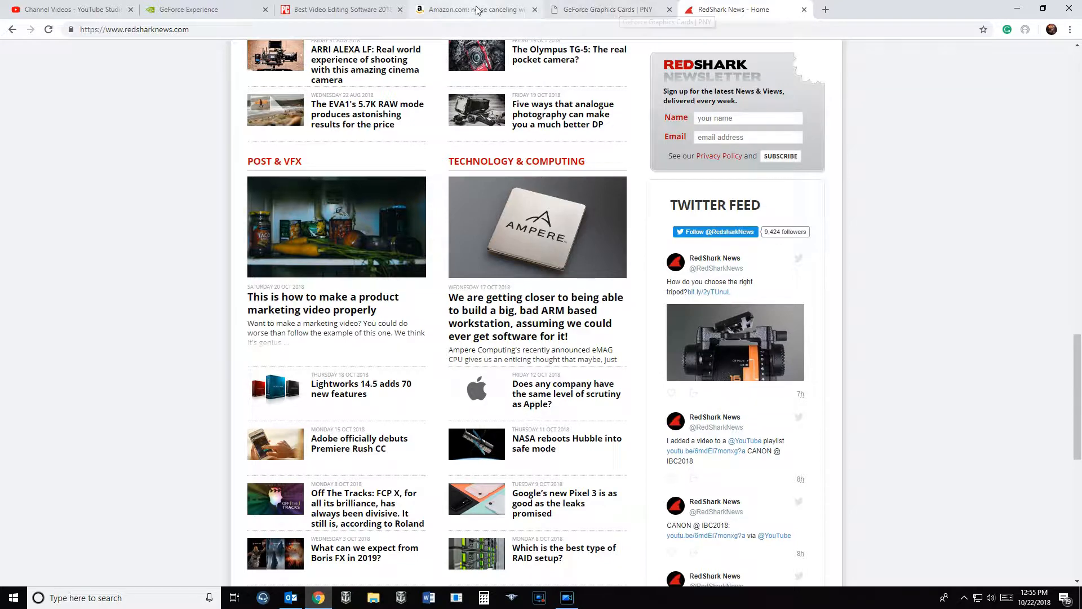
Show PCMag's video editing software comparison again, and switch to the untitled project in PowerDirector.
left_click(333, 10)
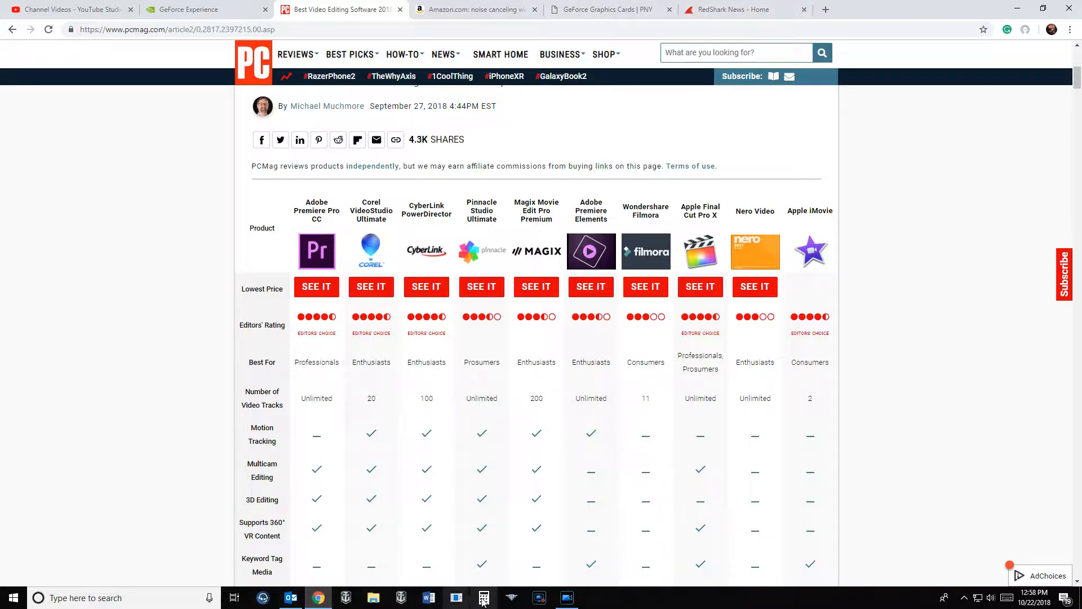
mouse_move(567, 599)
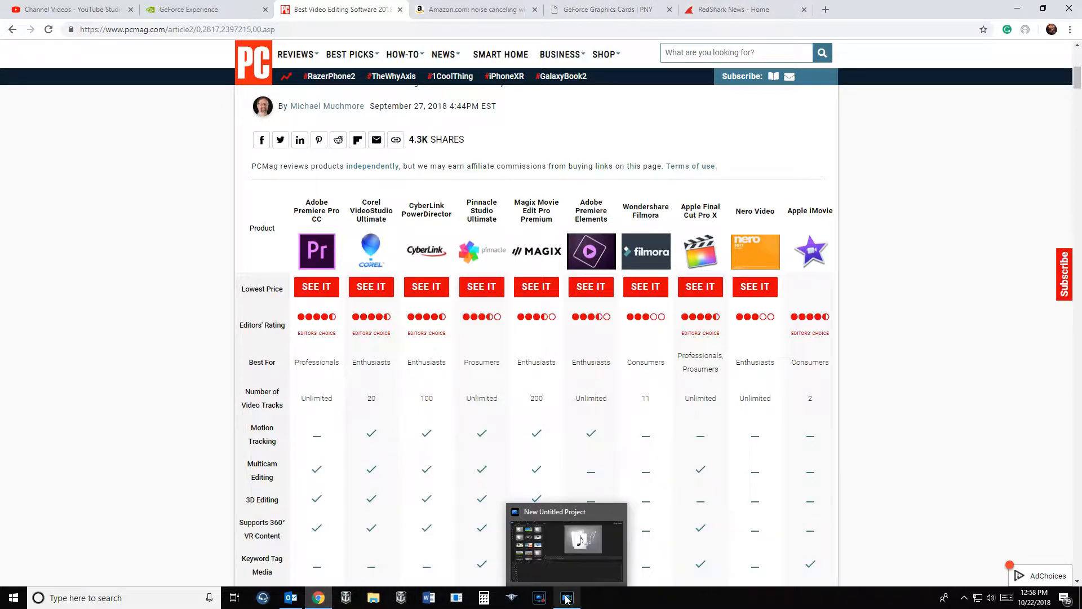
left_click(567, 599)
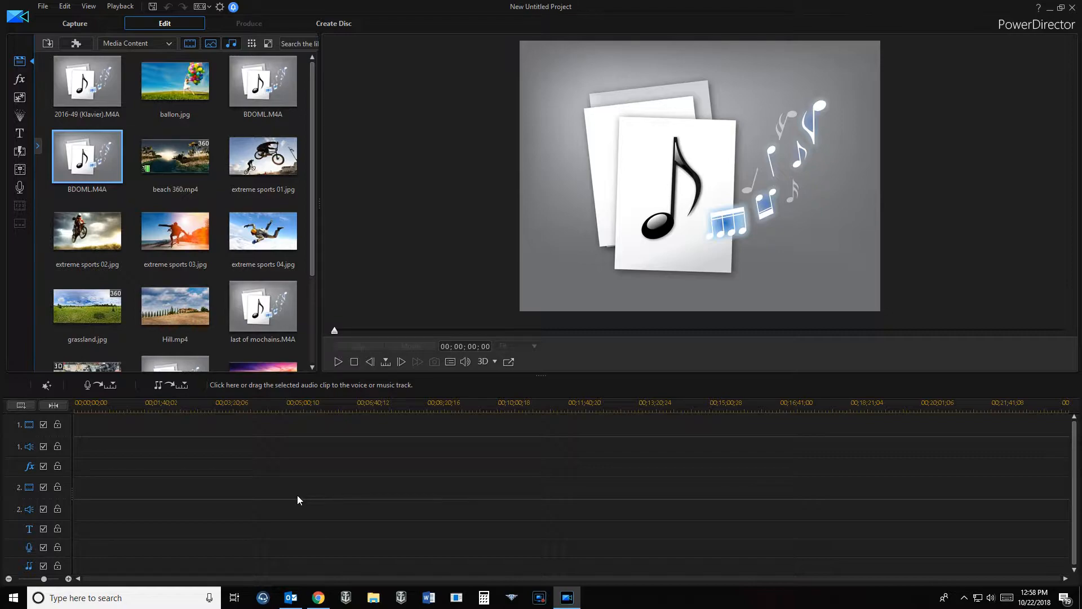
key("alt+z")
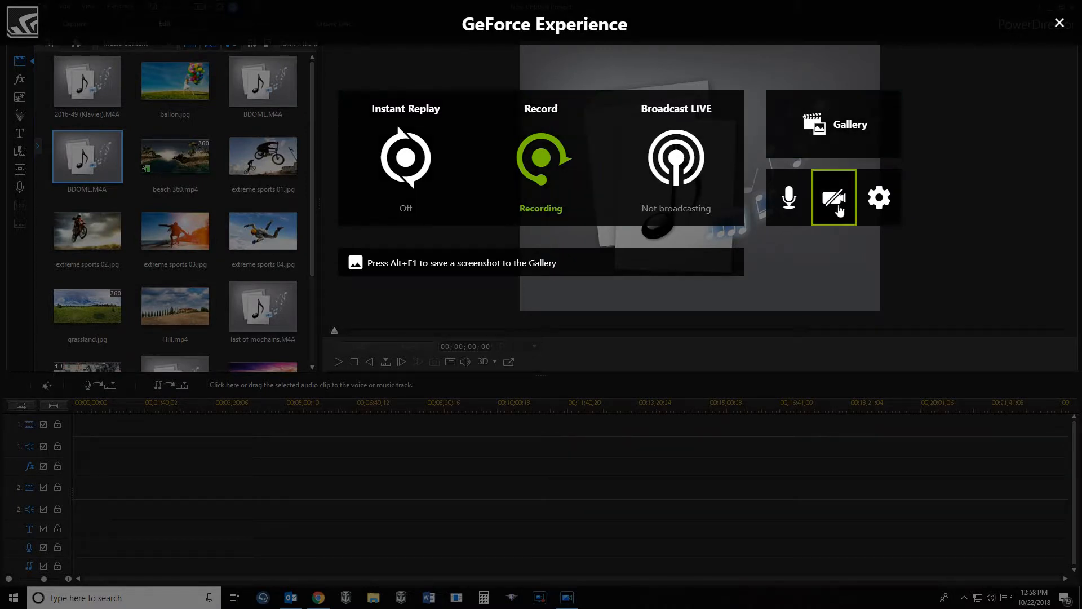
left_click(510, 398)
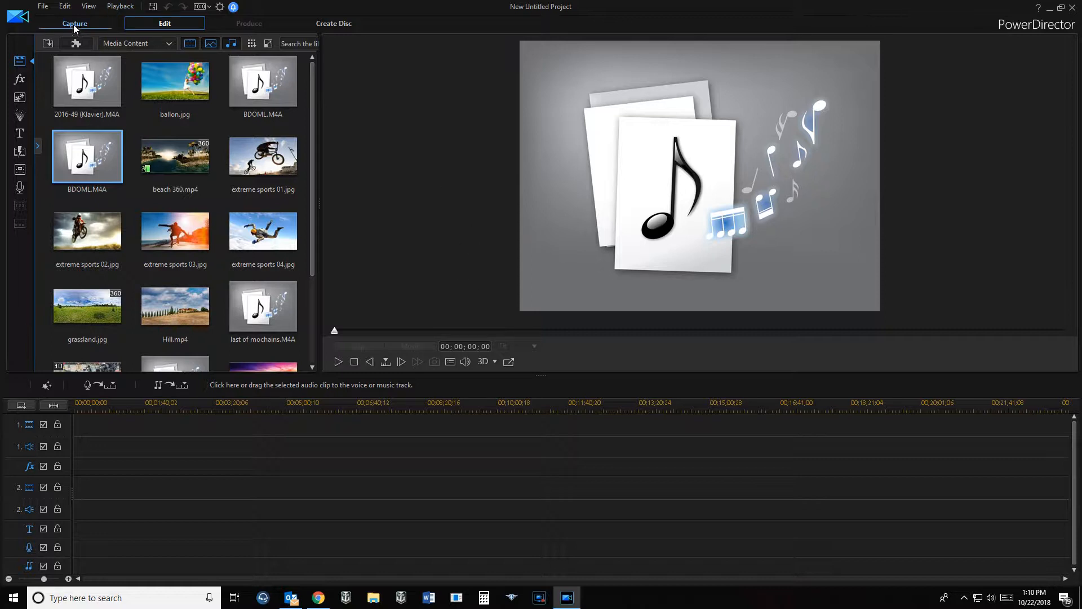
Import the media file World Of Warplanes 2018.10.21 - 21.44.33.03.mp4 into the media library.
left_click(119, 122, "ctrl")
left_click(45, 10)
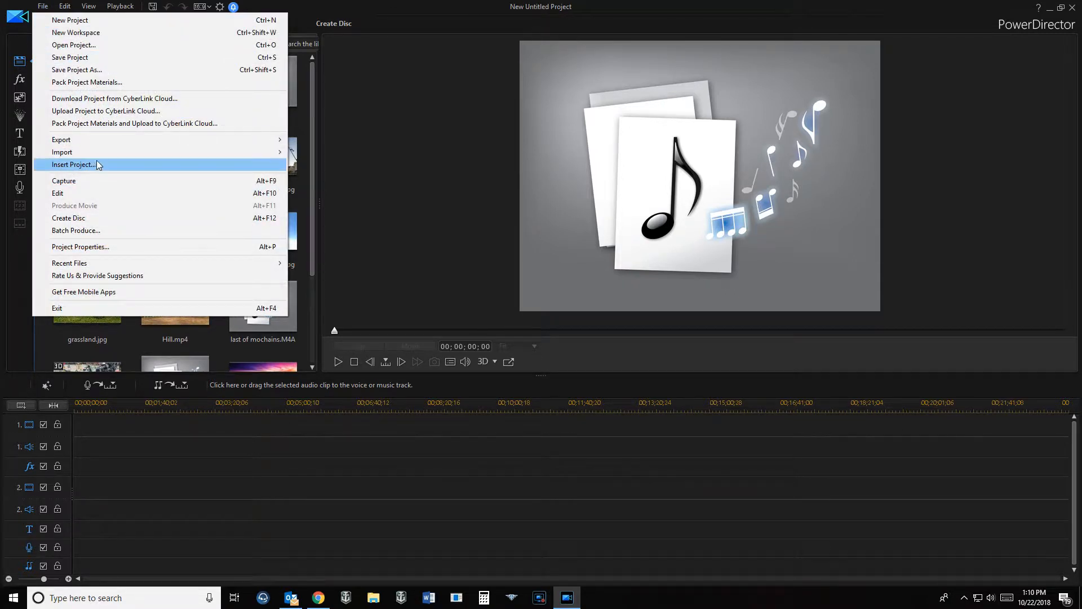
mouse_move(103, 155)
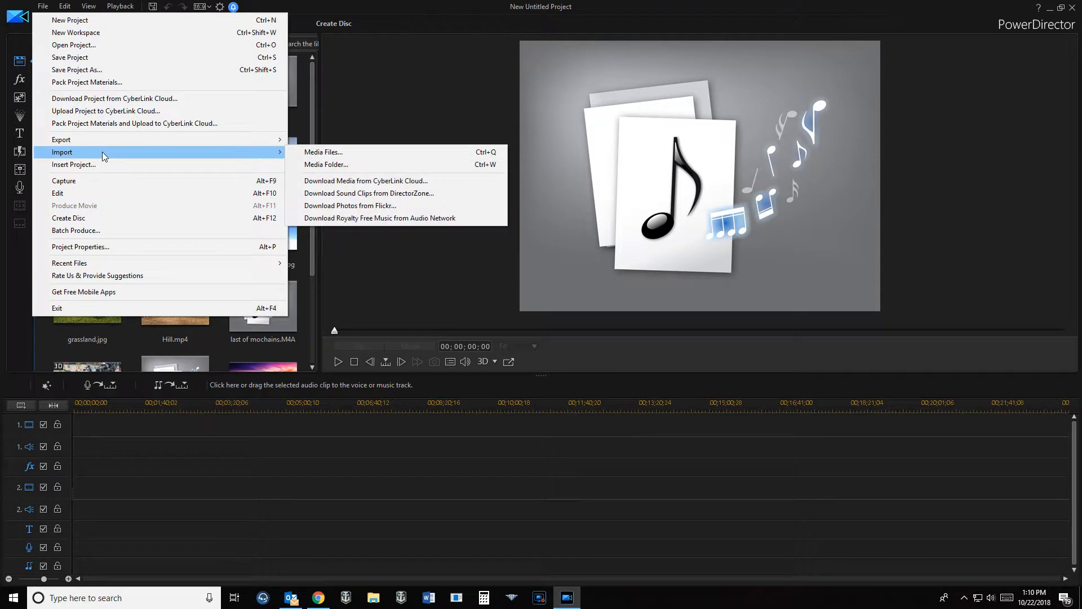
left_click(347, 154)
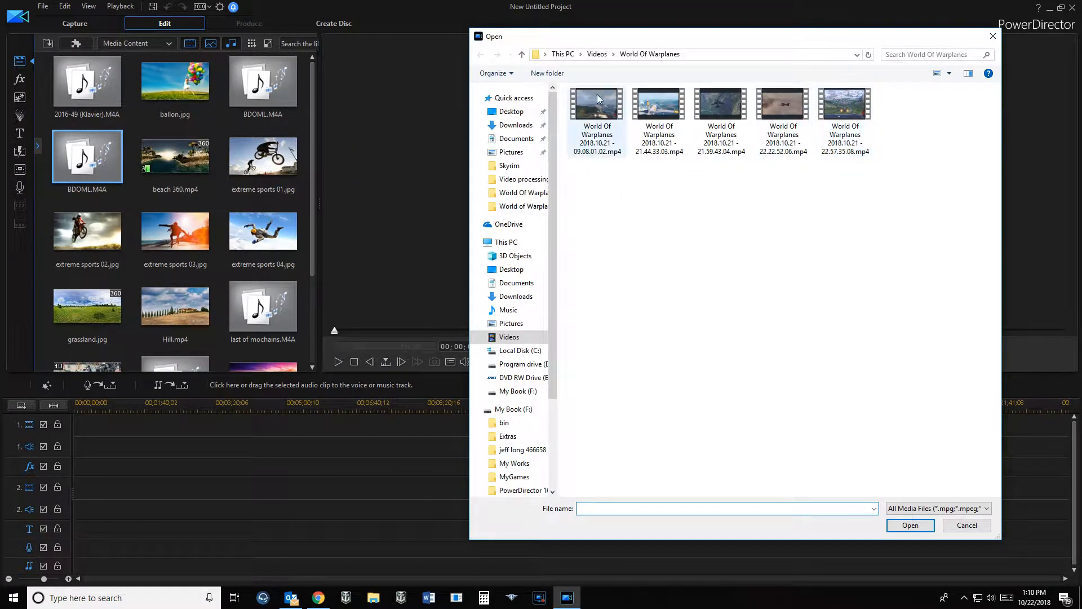
double_click(647, 101)
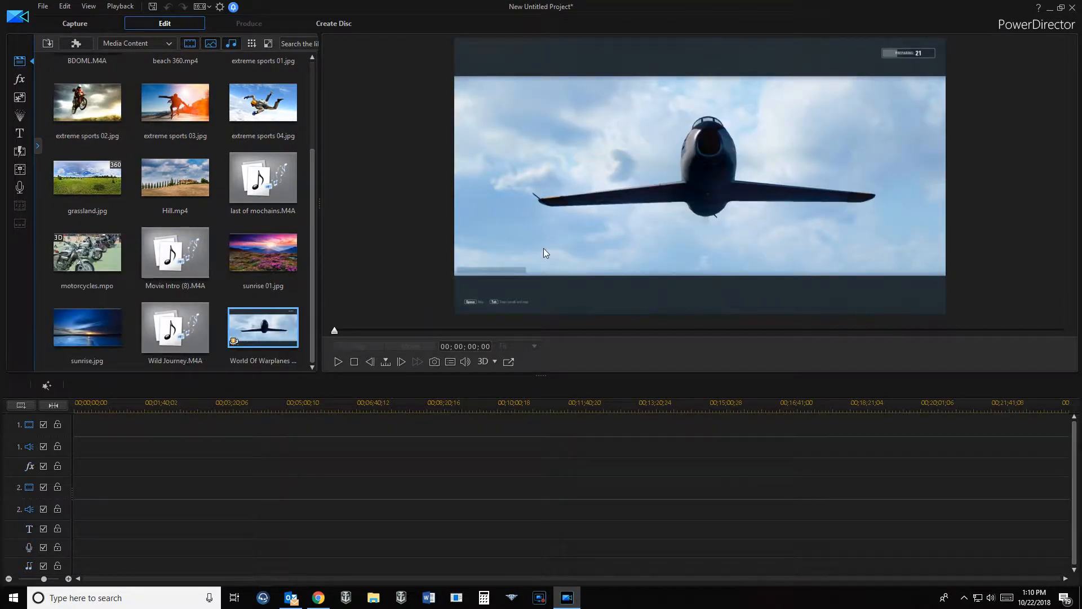
Preview the imported World Of Warplanes clip, and place it at the start of video track 1.
left_click(338, 361)
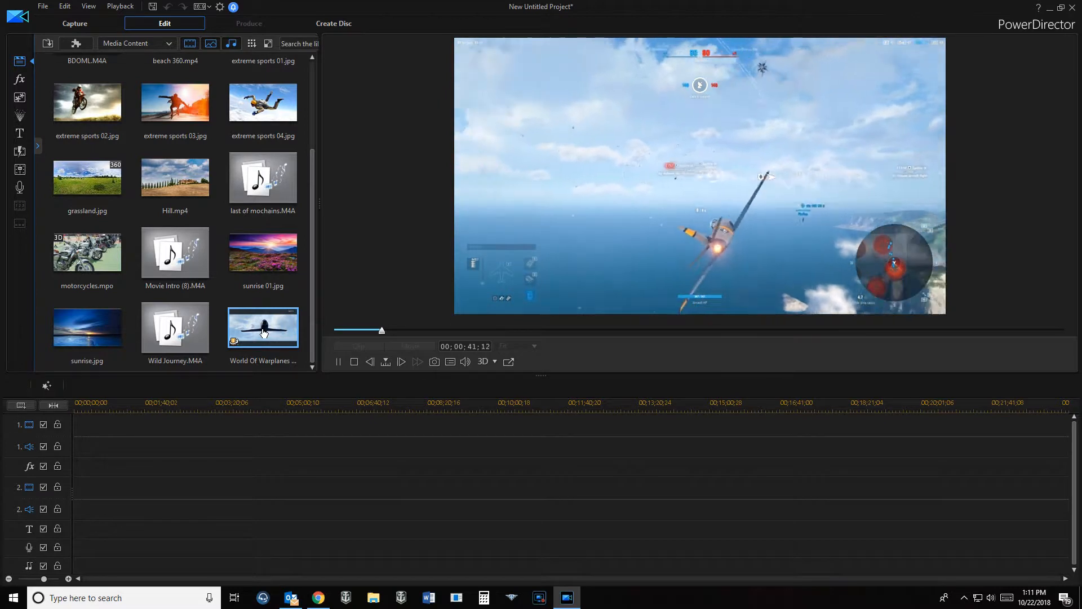
left_click(339, 361)
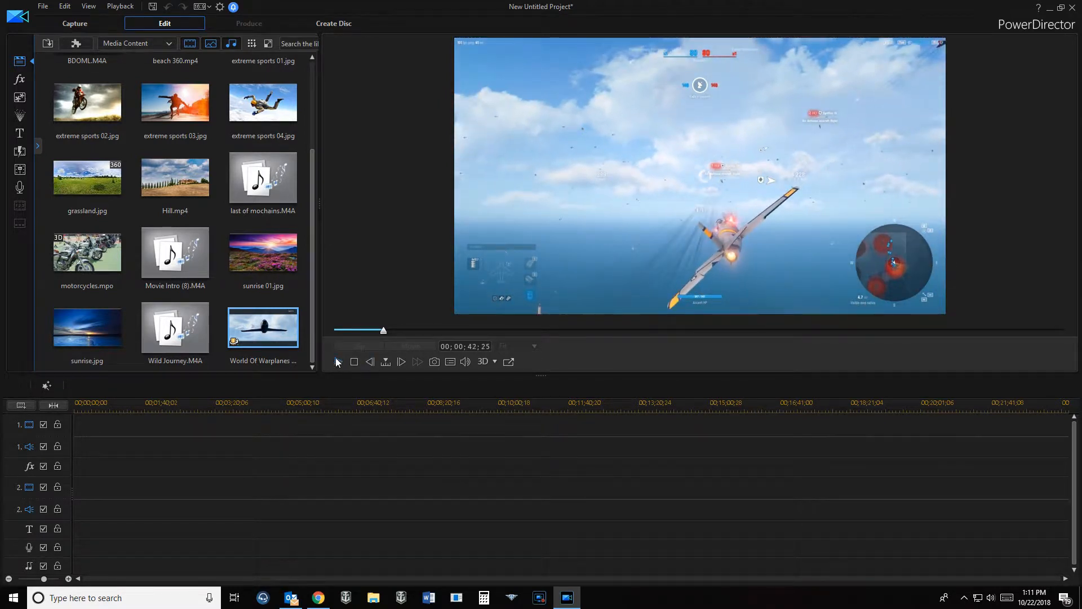
right_click(270, 338)
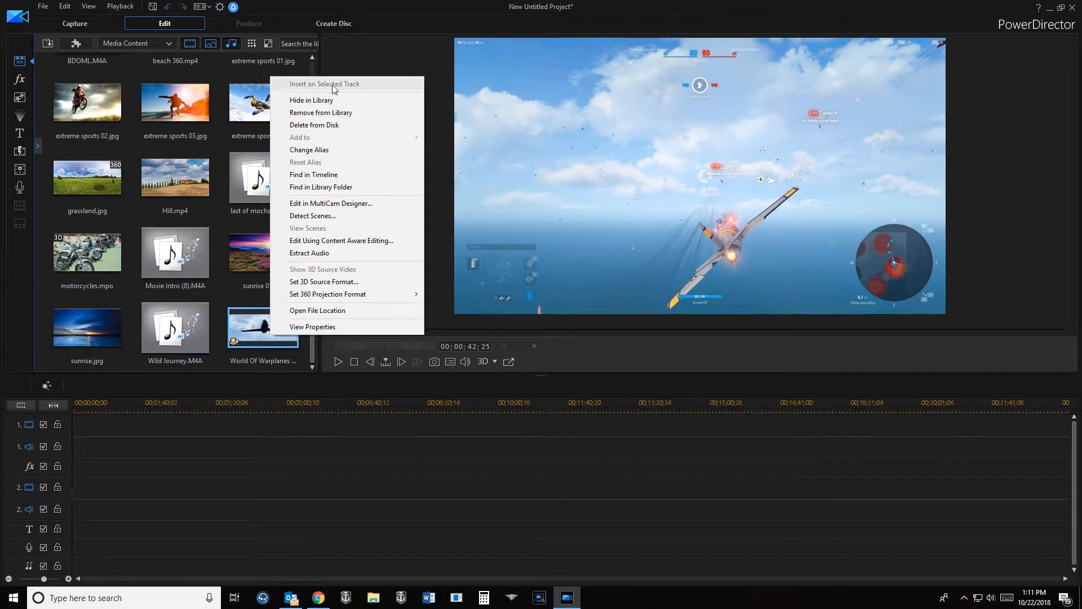
left_click_drag(255, 322, 67, 431)
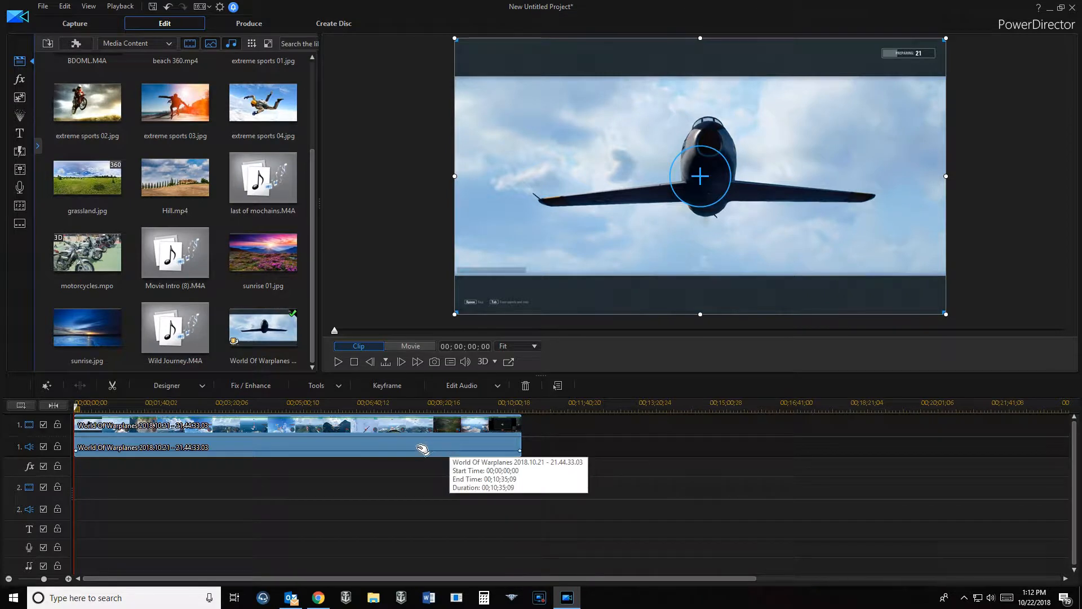
Lock video track 1 and delete the gameplay clip's audio from audio track 1, playing the movie to check it.
left_click(59, 427)
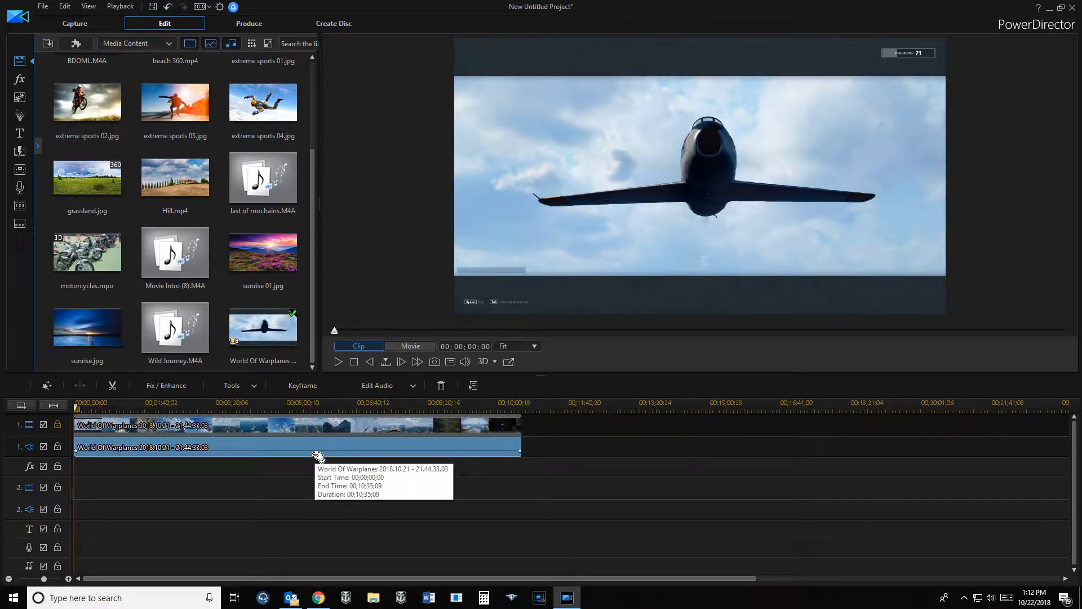
key("Delete")
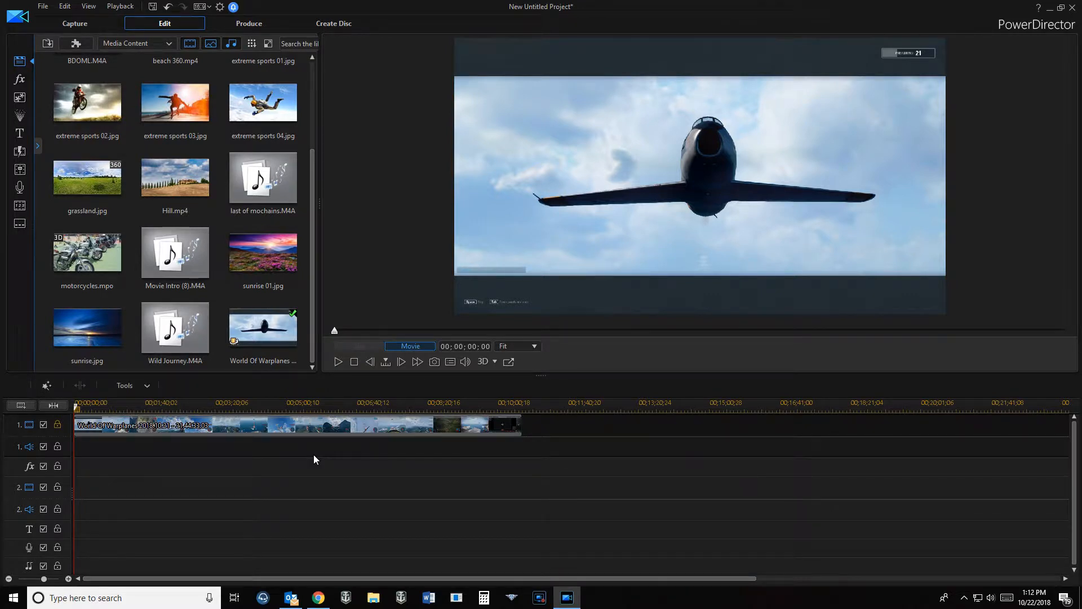
left_click(337, 363)
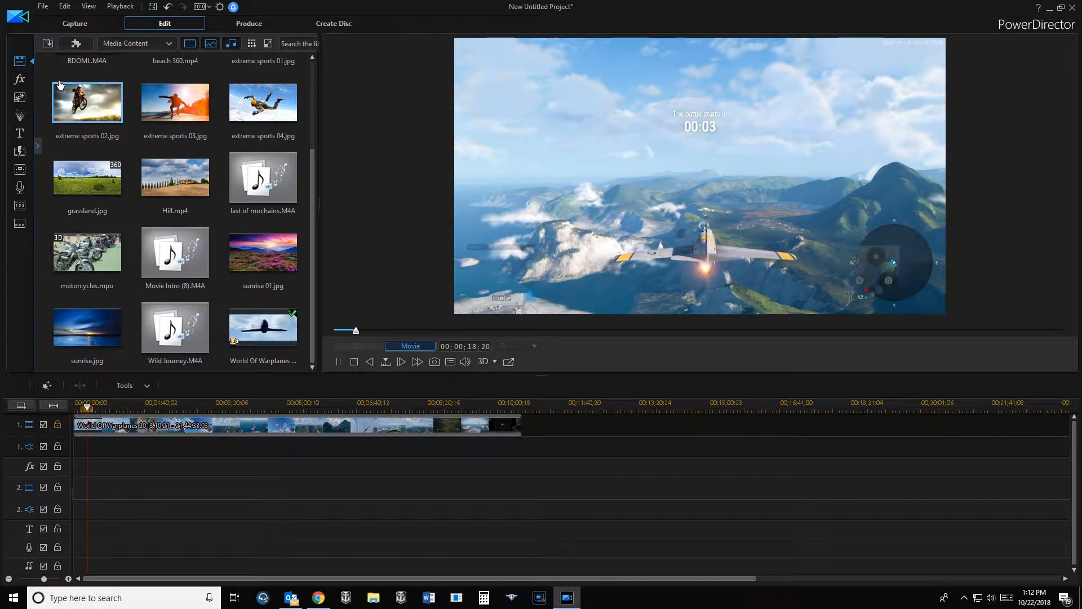
left_click(337, 365)
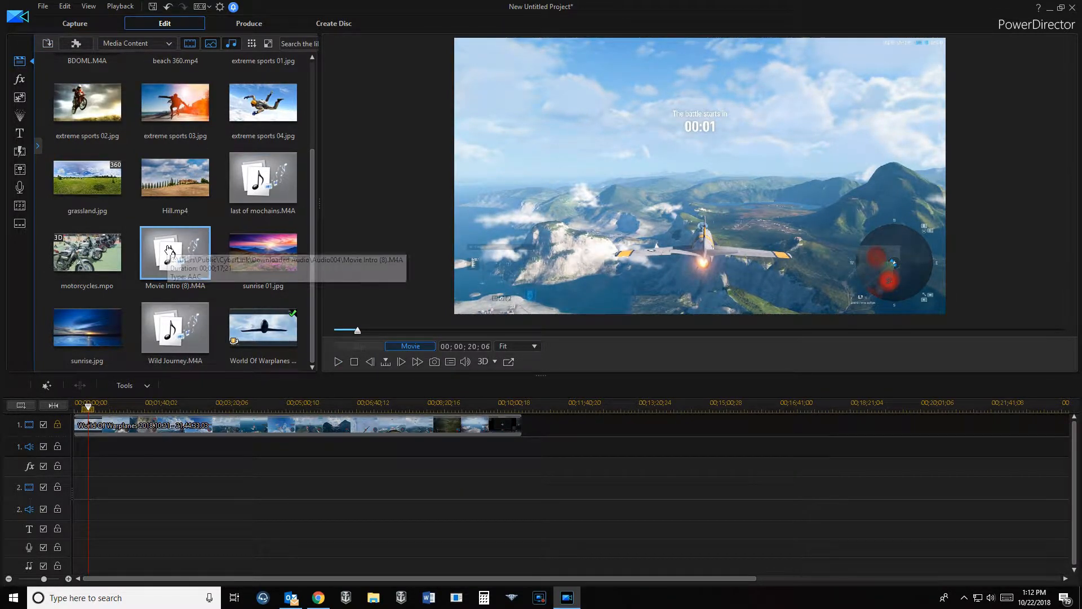
Place Movie Intro (8).M4A near the start of audio track 1, and play the movie from the beginning to hear it.
left_click_drag(168, 249, 77, 457)
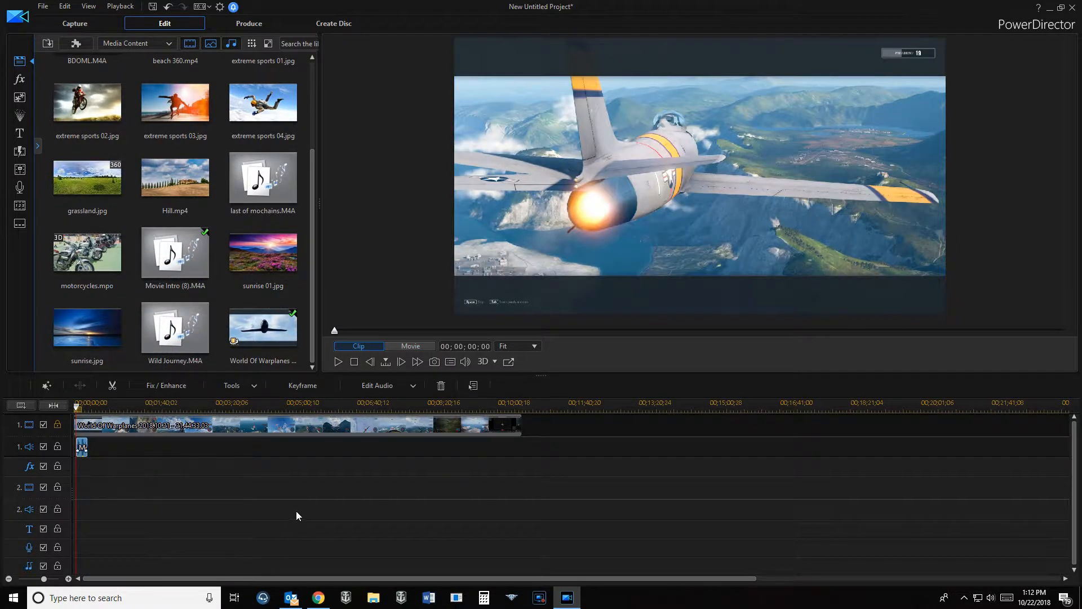
left_click(77, 409)
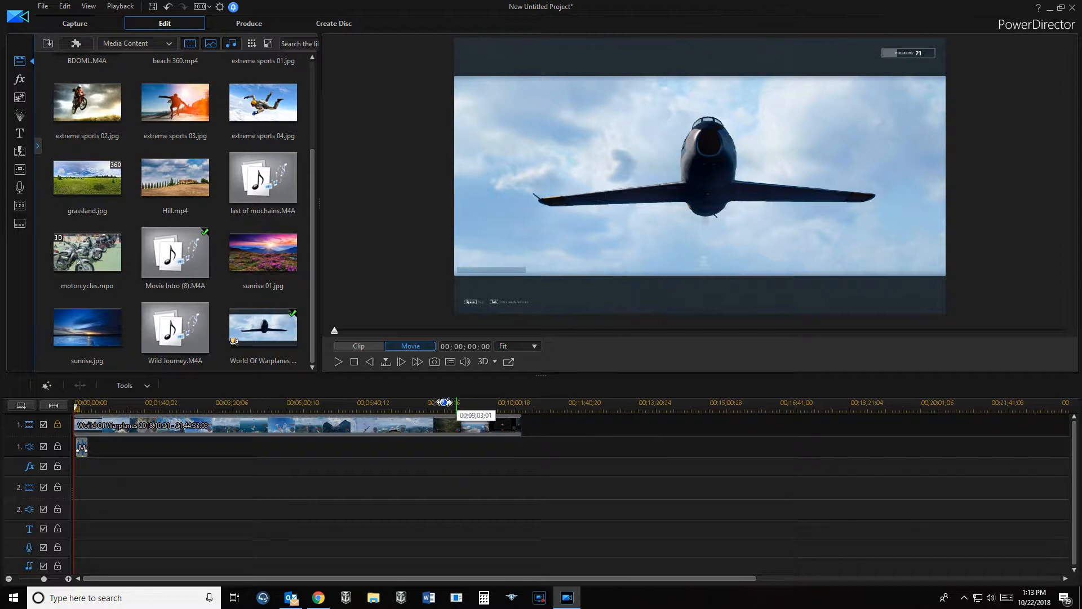
left_click(337, 362)
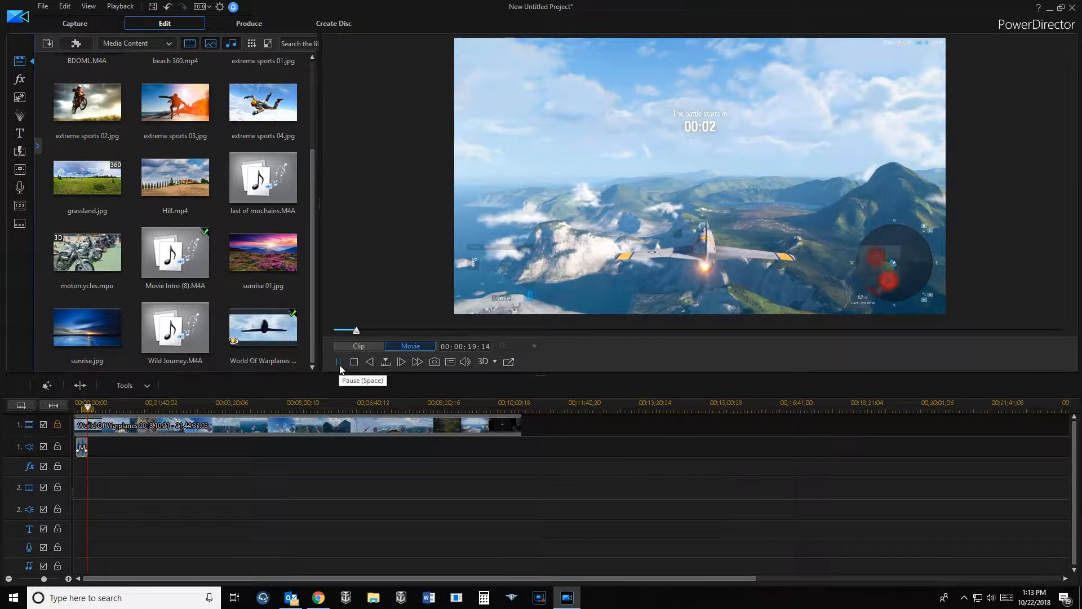
left_click(339, 365)
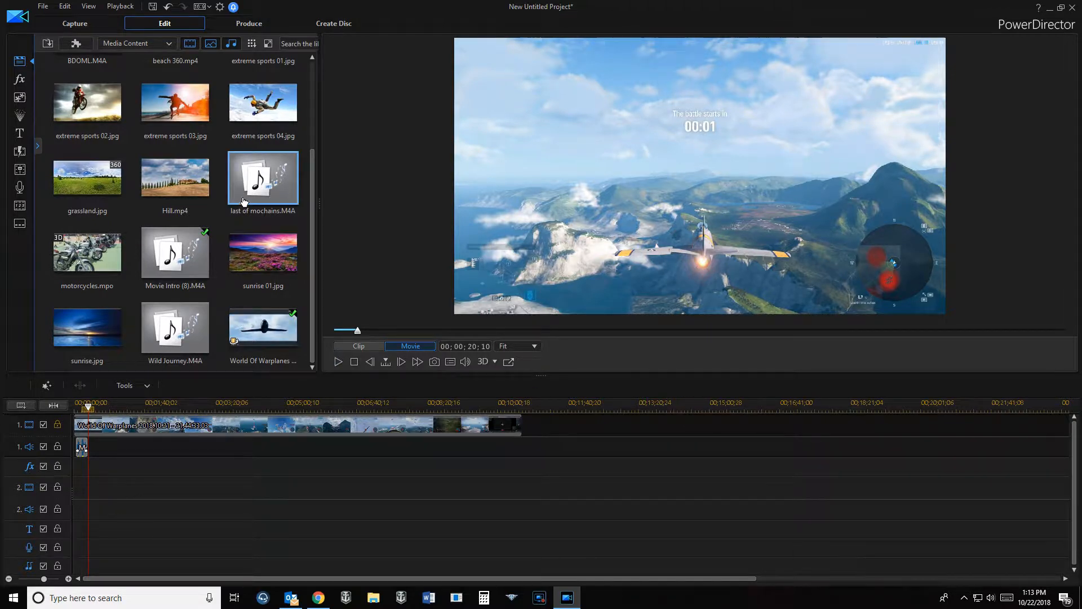
Place last of mochains.M4A directly after the Movie Intro clip on audio track 1, and play through it.
left_click_drag(256, 197, 90, 451)
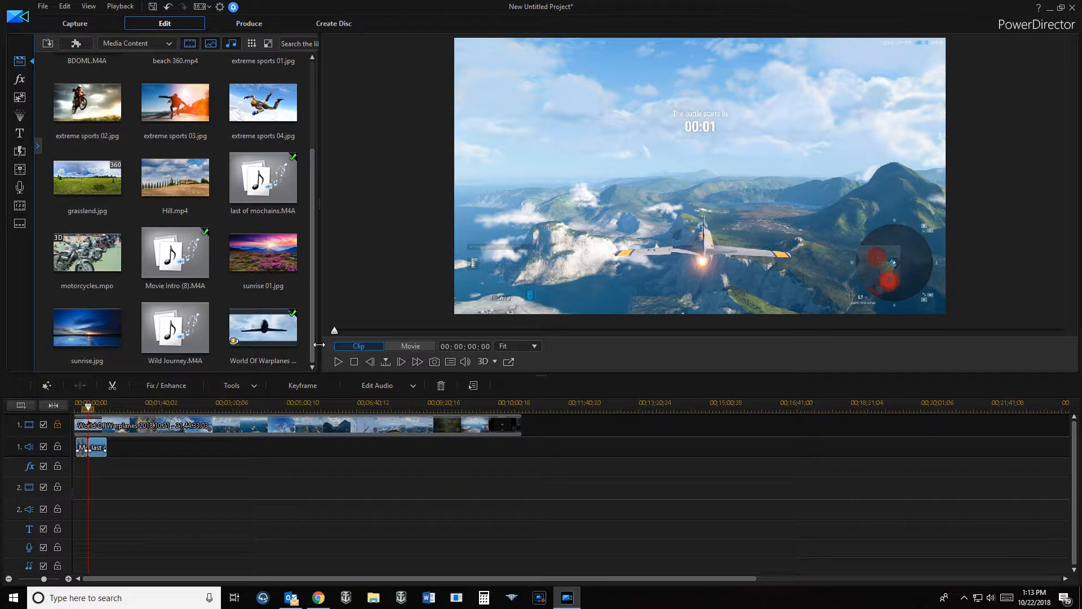
left_click(338, 362)
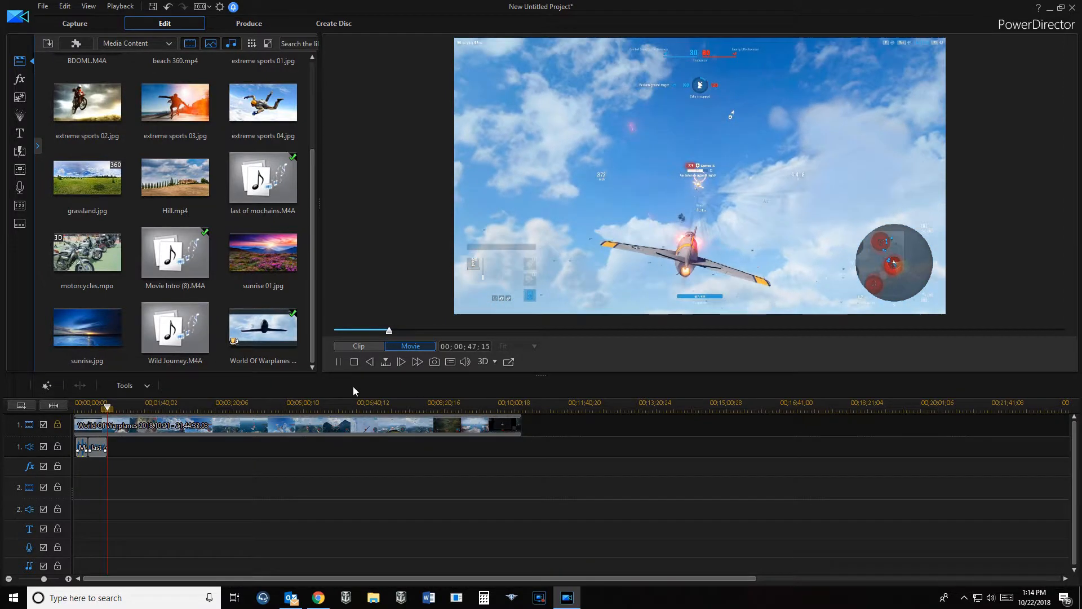
left_click(339, 363)
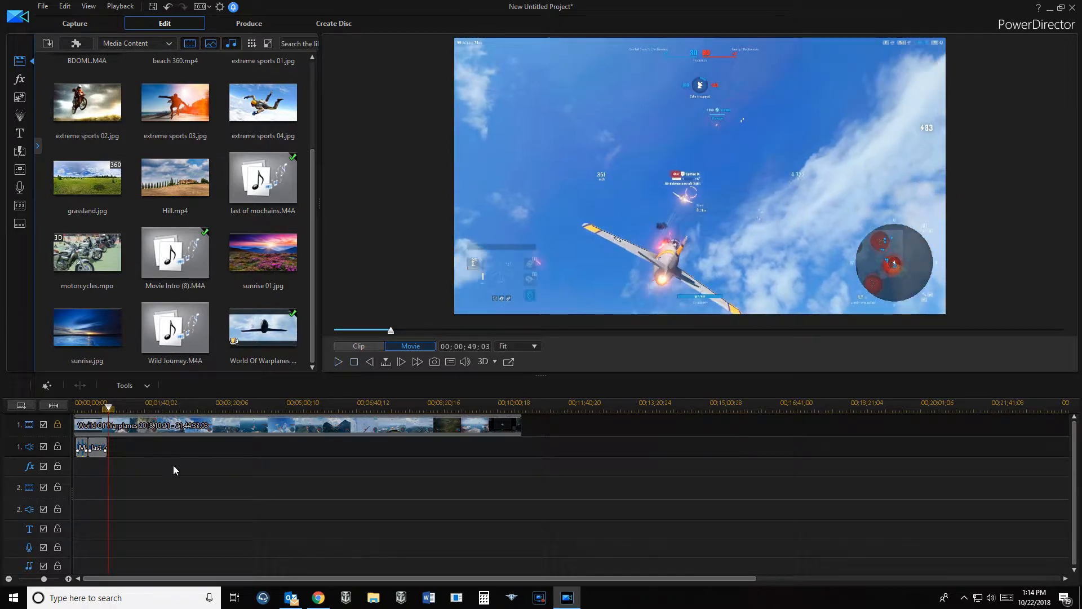
Clear the timeline by deleting both music clips, and unlocking and deleting the World Of Warplanes video on track 1.
left_click(98, 448)
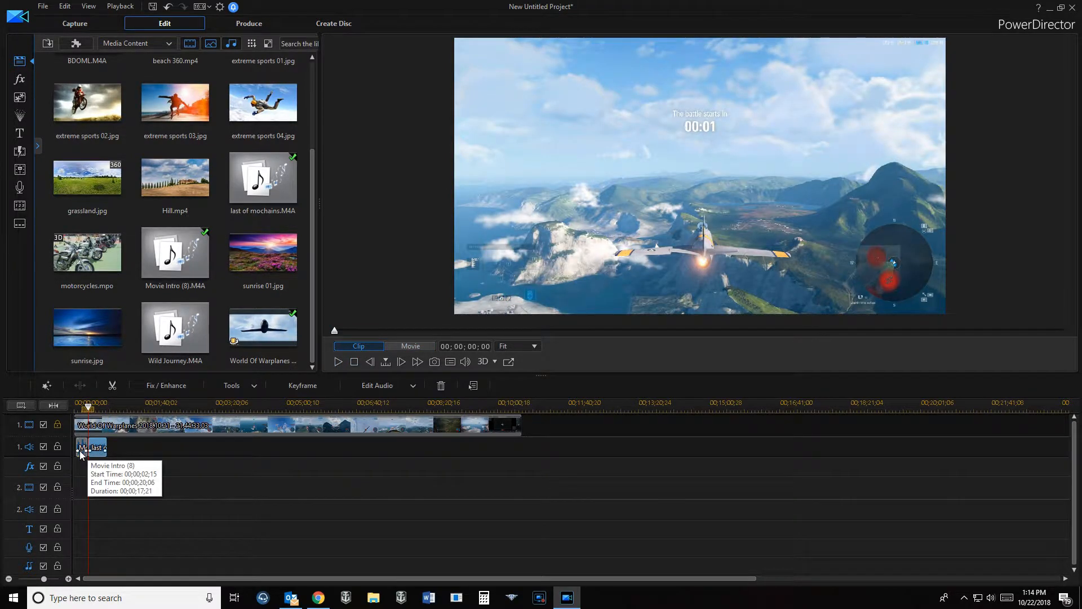
left_click(81, 453)
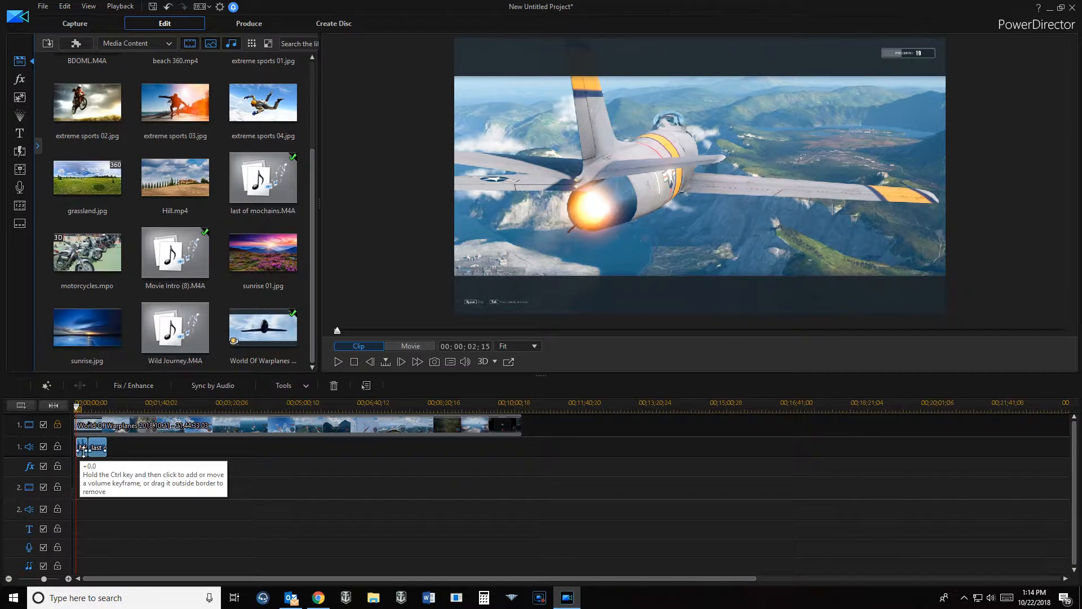
key("Delete")
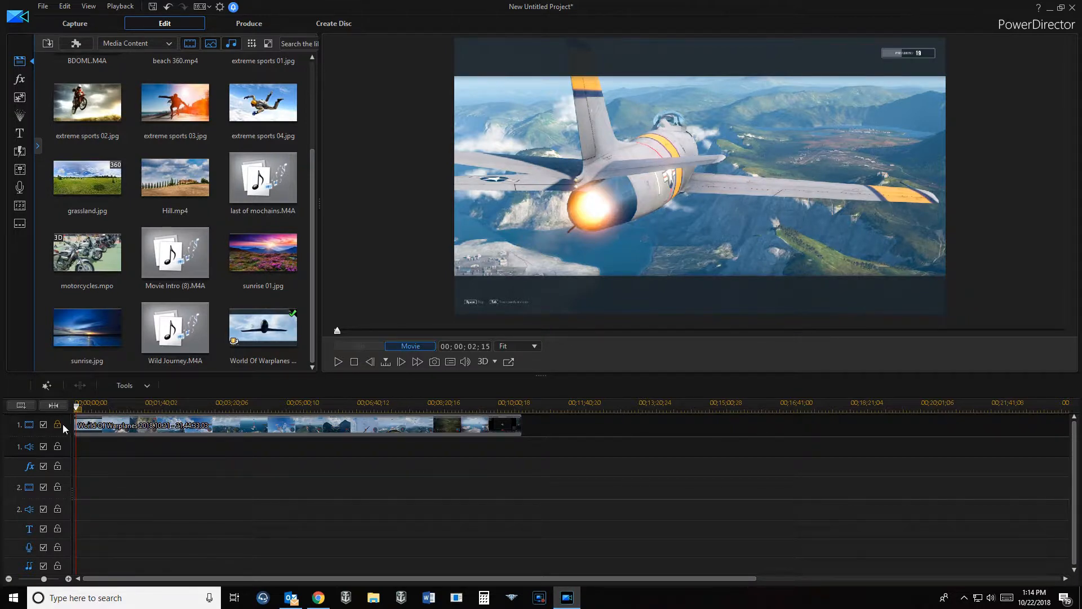
left_click(145, 430)
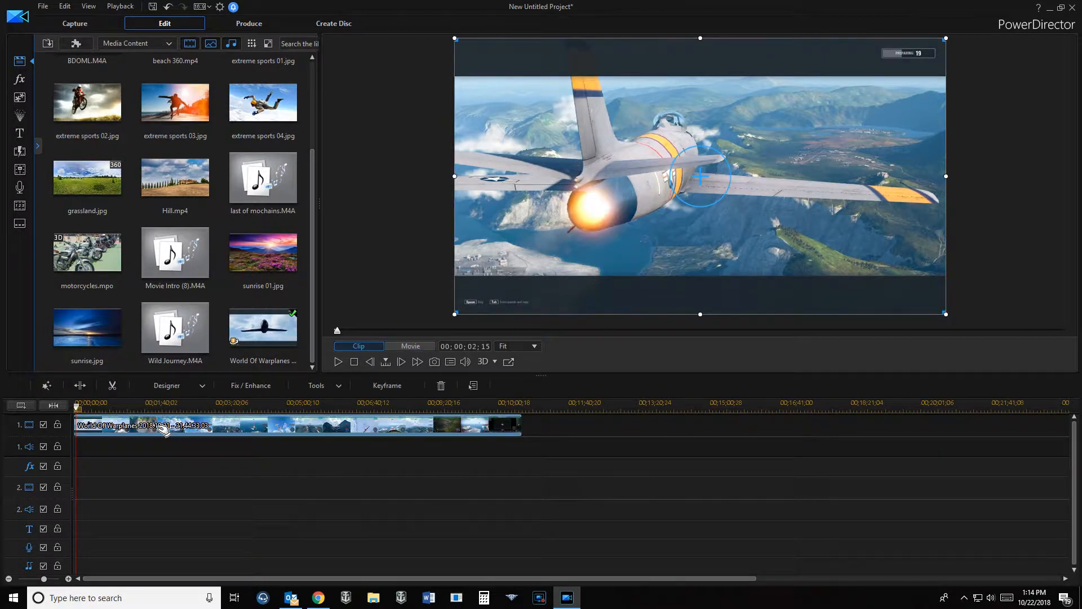
key("Delete")
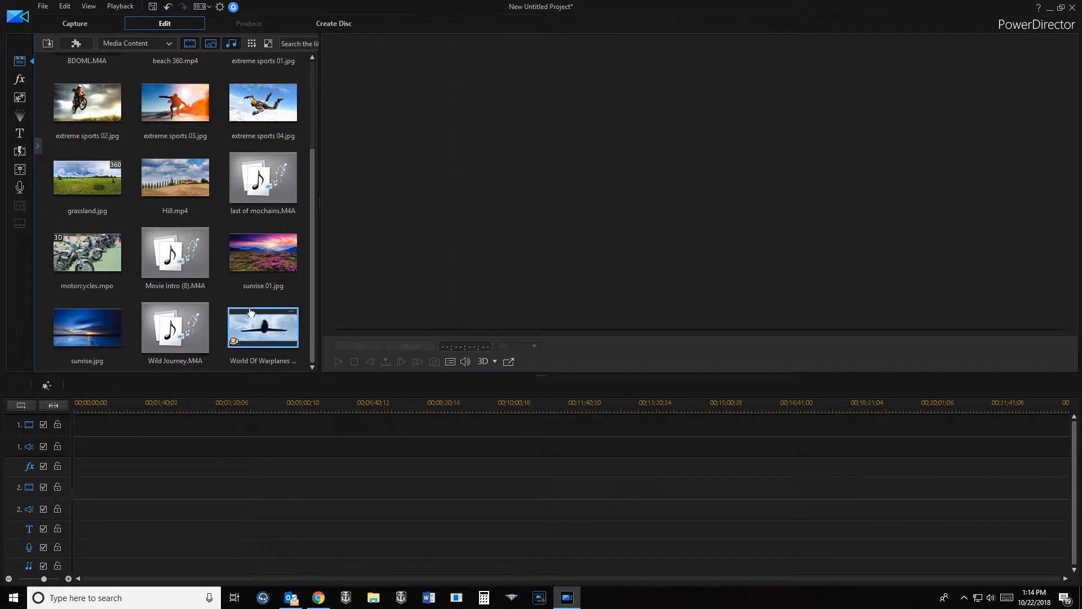
Place the World Of Warplanes clip with its original audio at the start of track 1.
left_click_drag(264, 327, 36, 448)
left_click(641, 524)
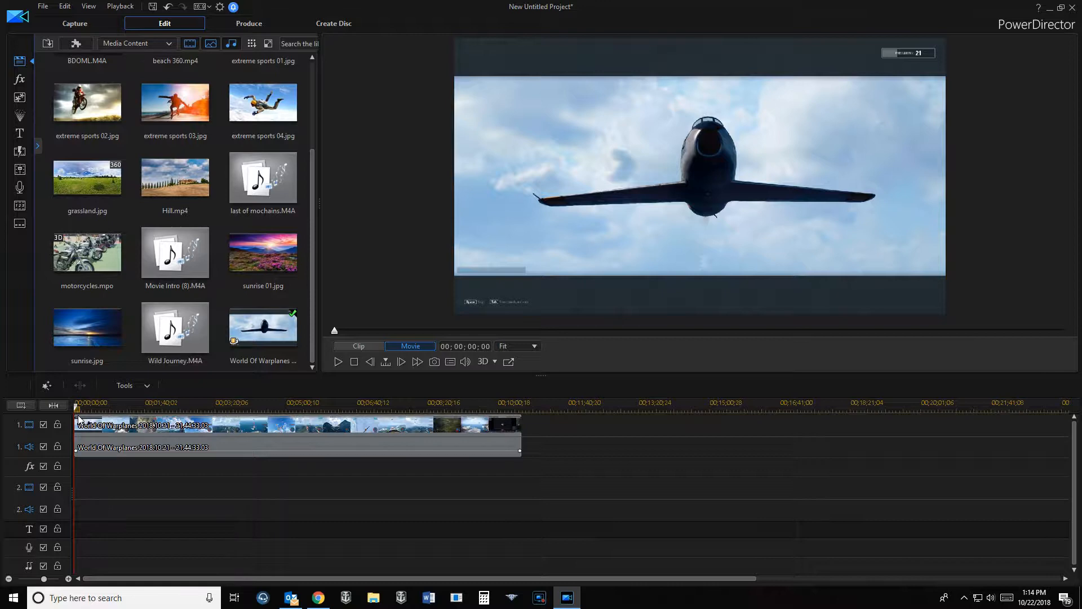
left_click_drag(77, 413, 434, 406)
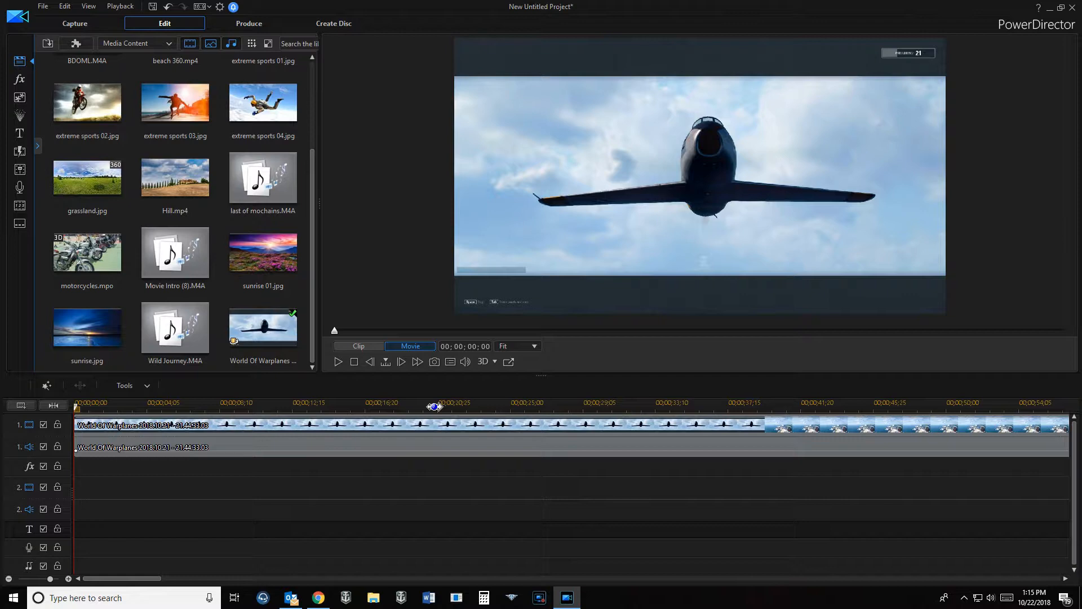
Split the World Of Warplanes clip on track 1 at 00;06;21;13 and again at 00;07;12;20.
left_click_drag(434, 406, 105, 413)
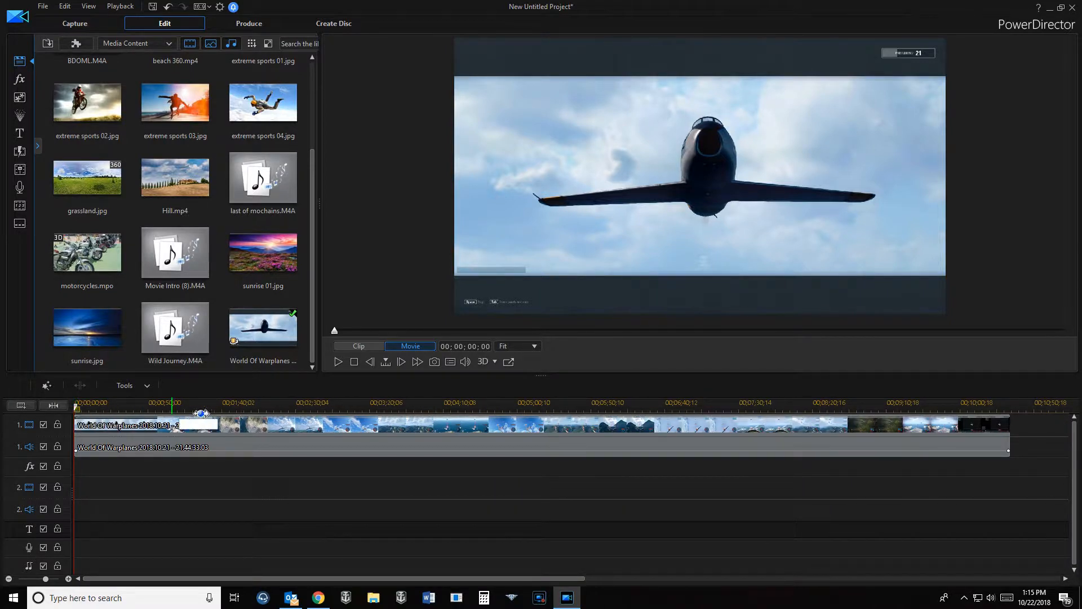
left_click(337, 414)
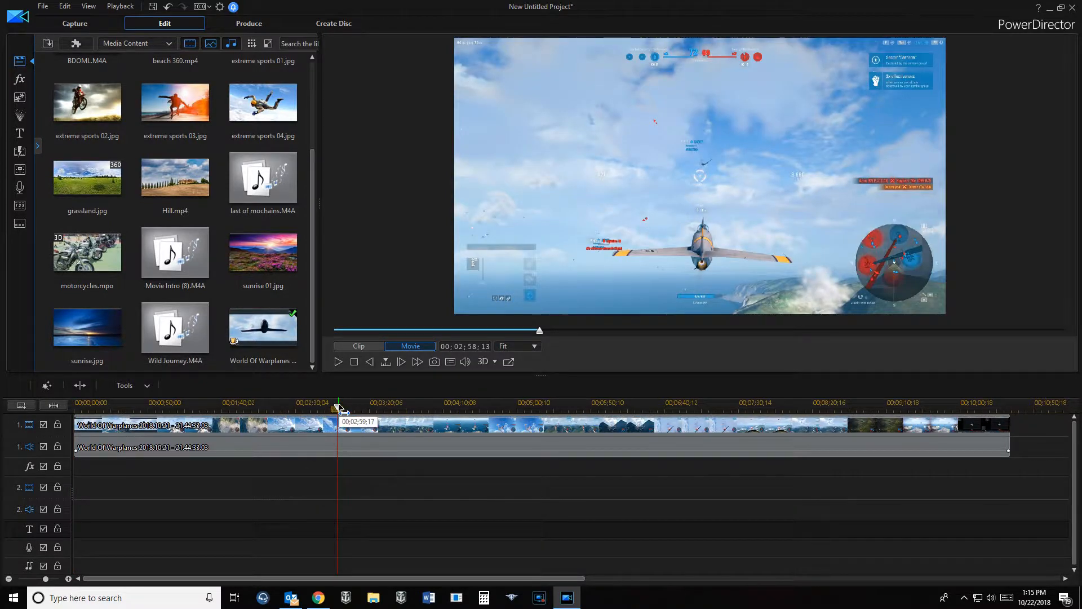
left_click_drag(338, 406, 504, 413)
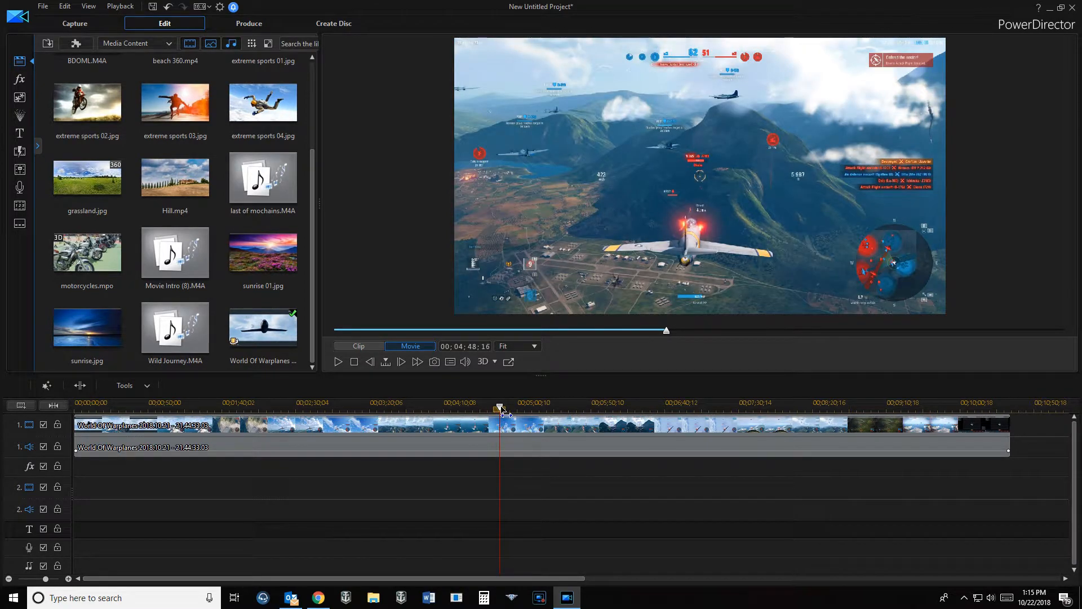
left_click_drag(504, 413, 640, 412)
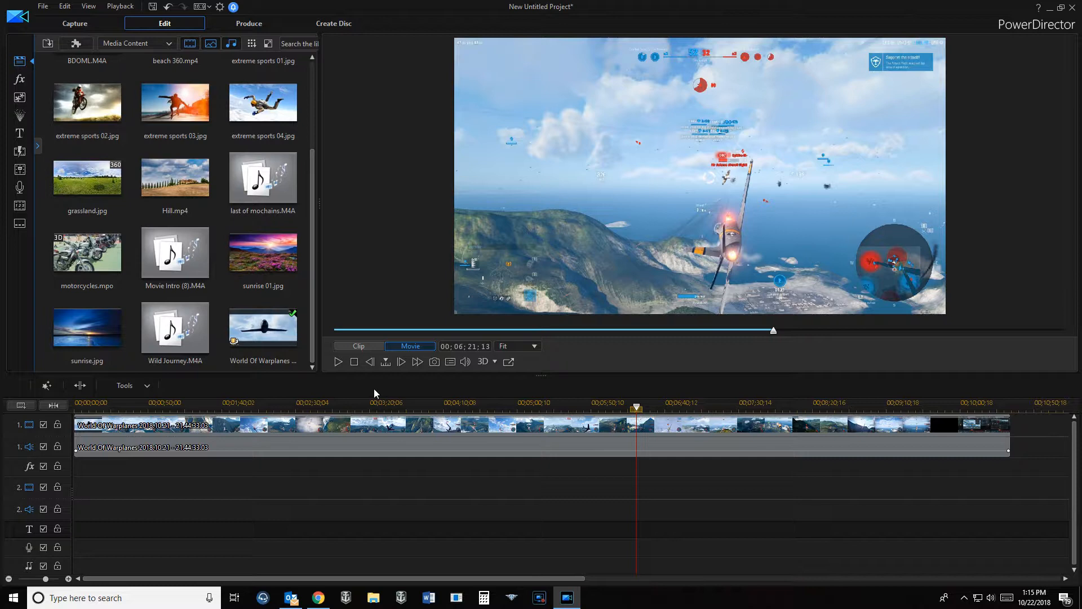
left_click(81, 389)
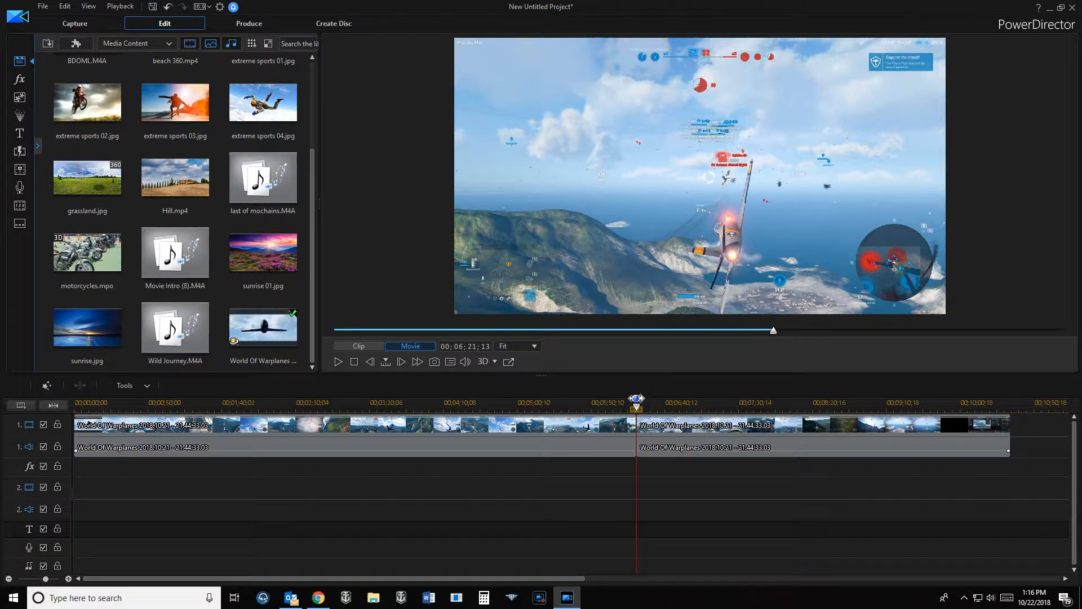
left_click_drag(637, 410, 713, 404)
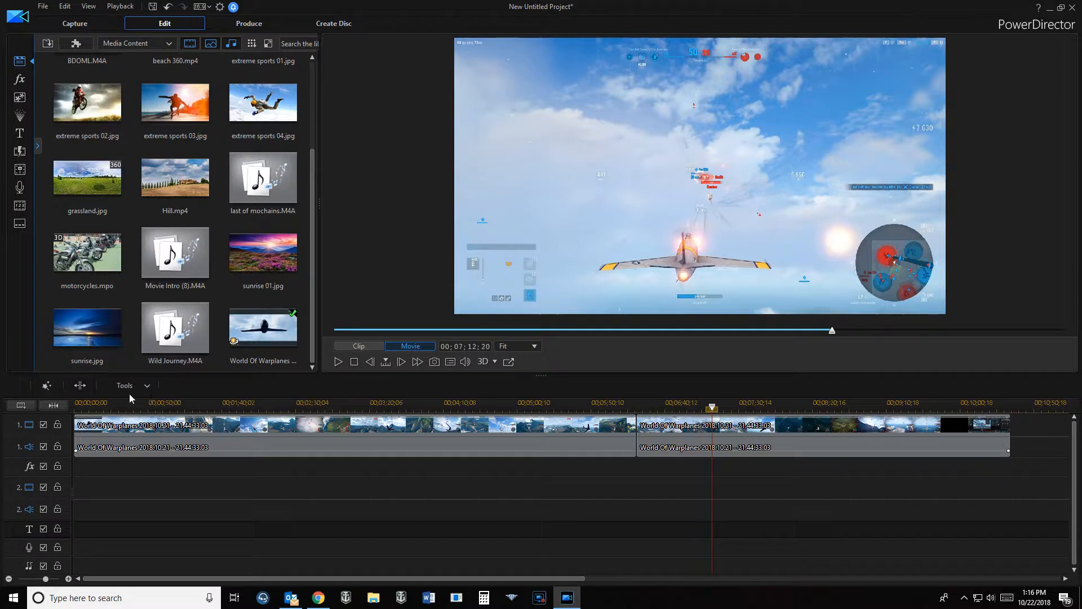
left_click(89, 388)
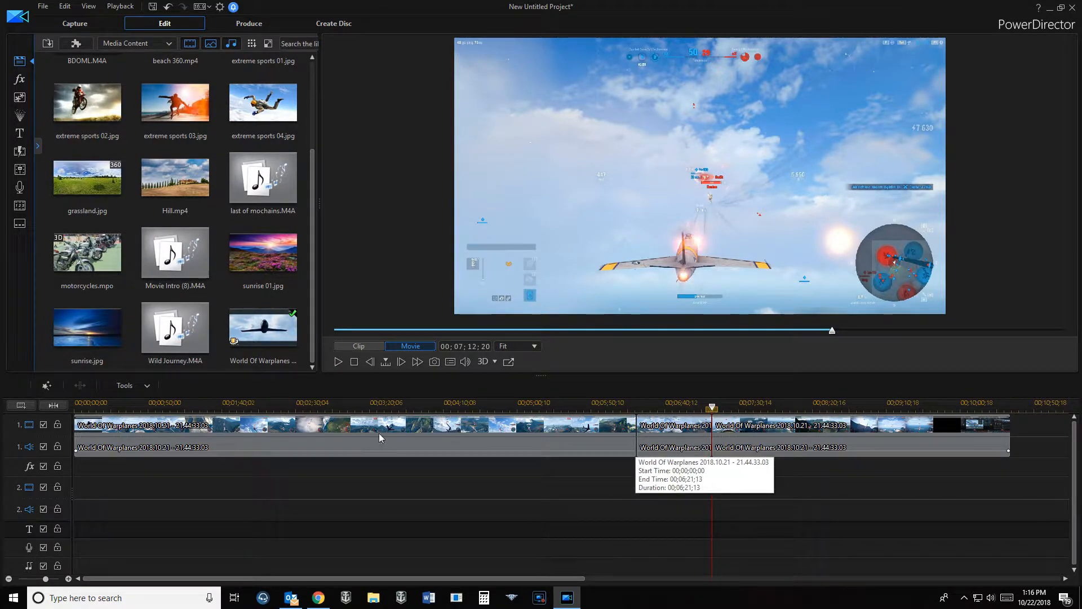
Lock video track 1 and remove the middle section's audio from audio track 1, leaving the gap.
left_click(57, 423)
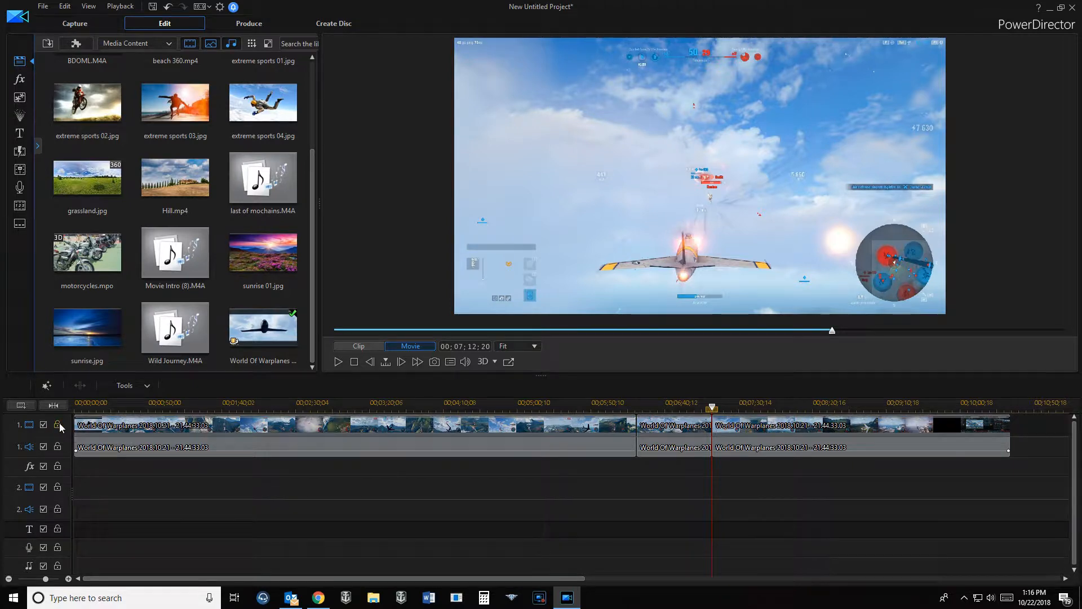
left_click(675, 448)
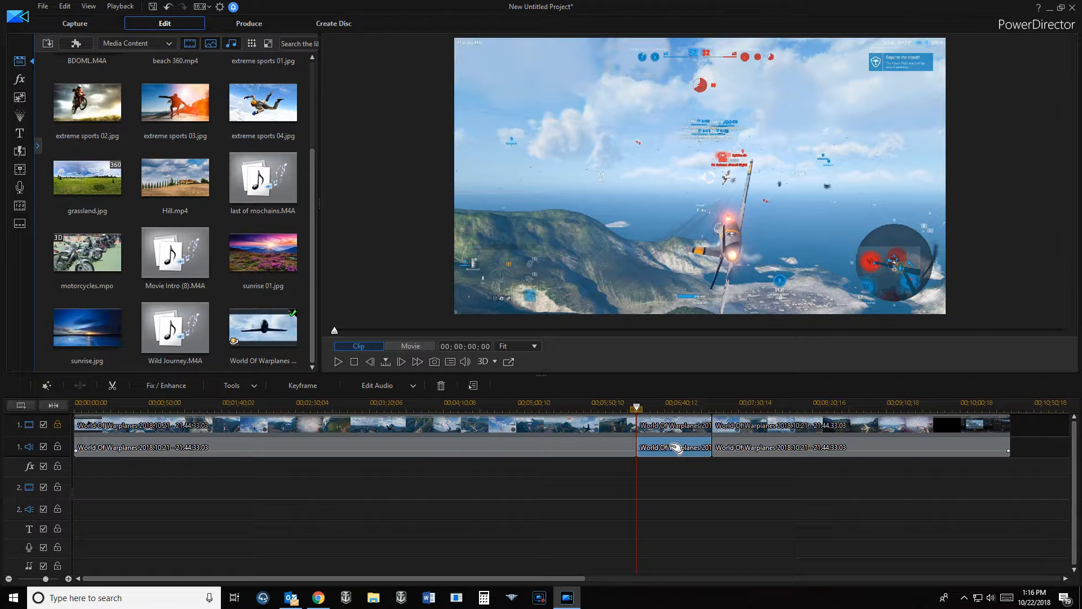
key("Delete")
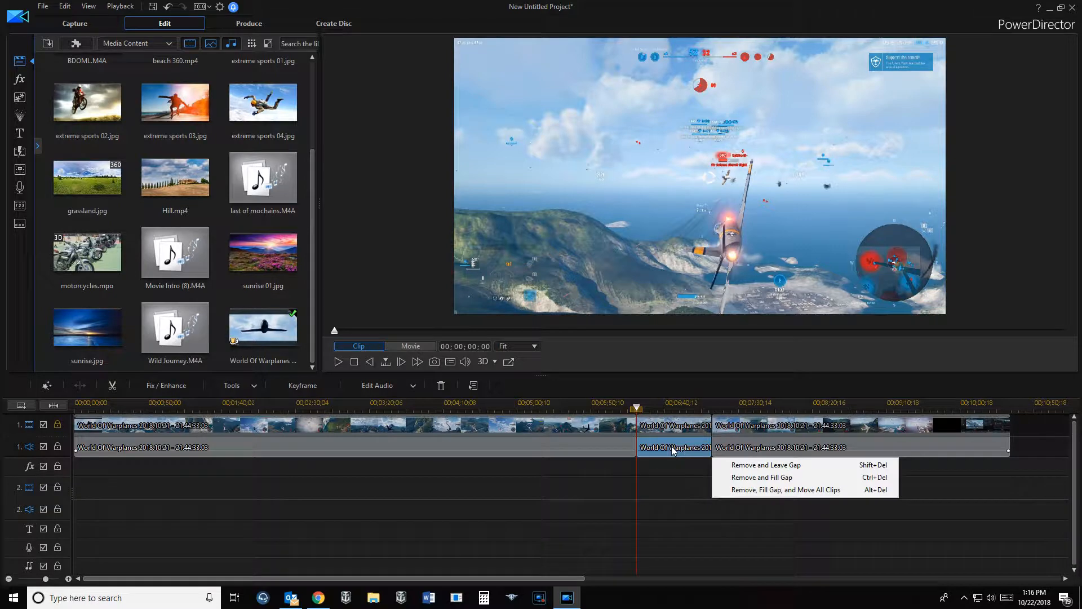
left_click(791, 468)
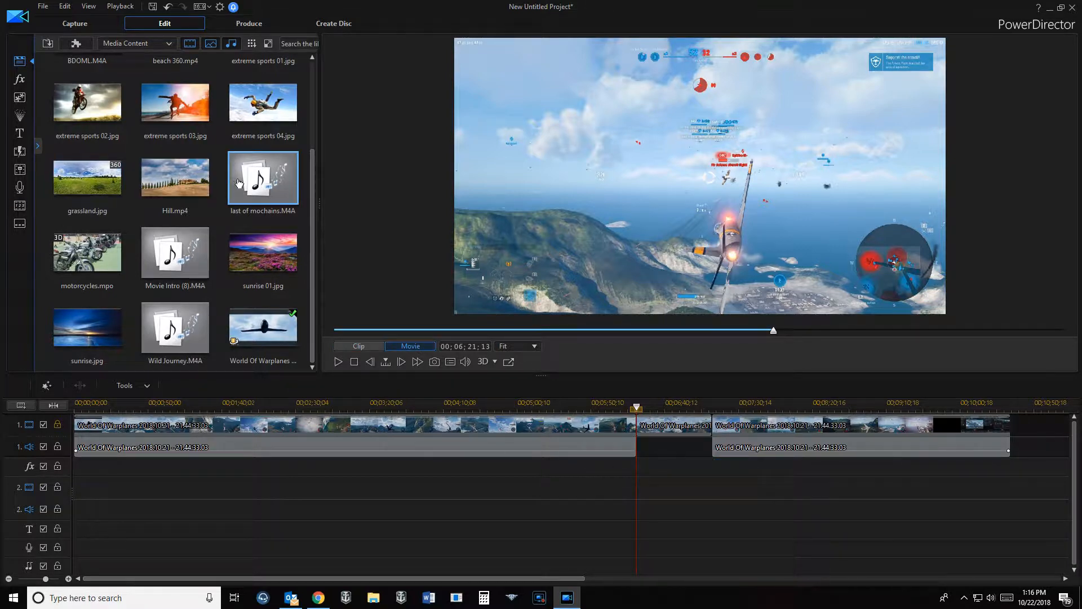
Fill the audio gap on track 1 with last of mochains.M4A twice, using Trim to Fit for the second copy.
left_click_drag(239, 183, 648, 448)
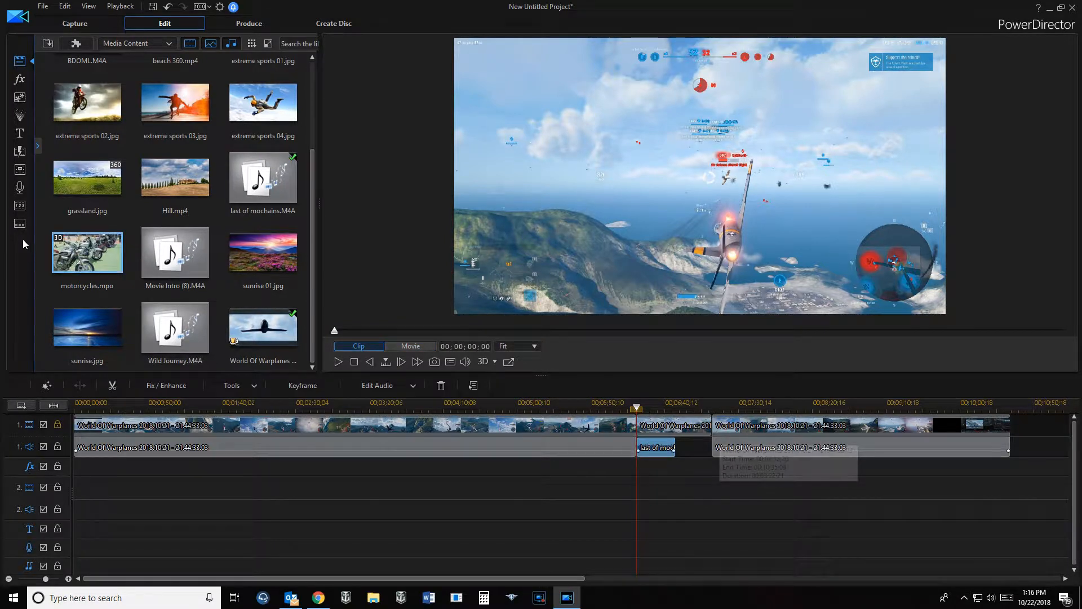
left_click_drag(254, 198, 678, 449)
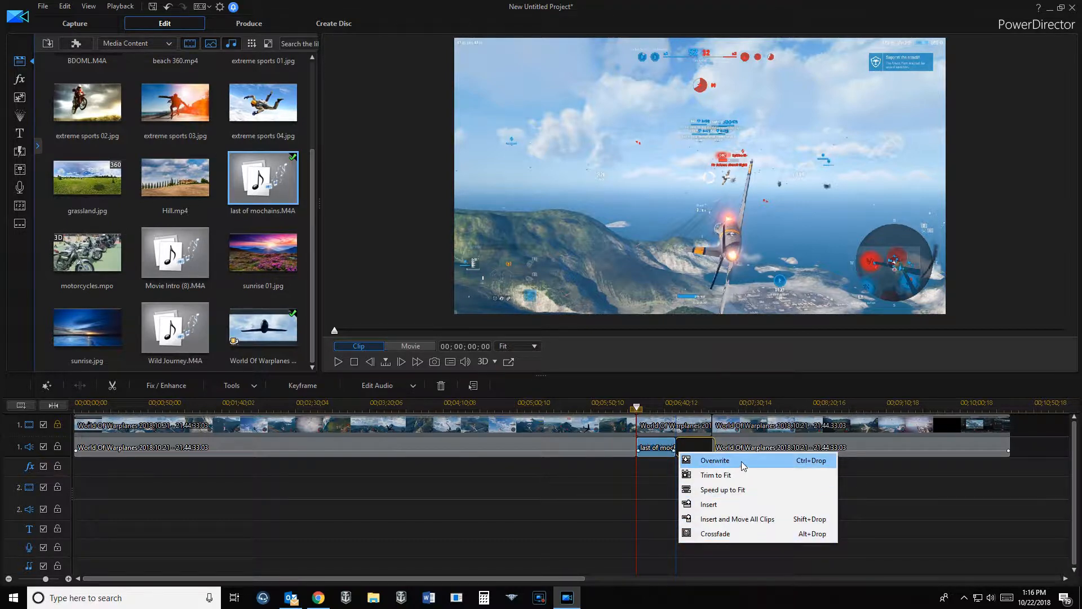
left_click(733, 474)
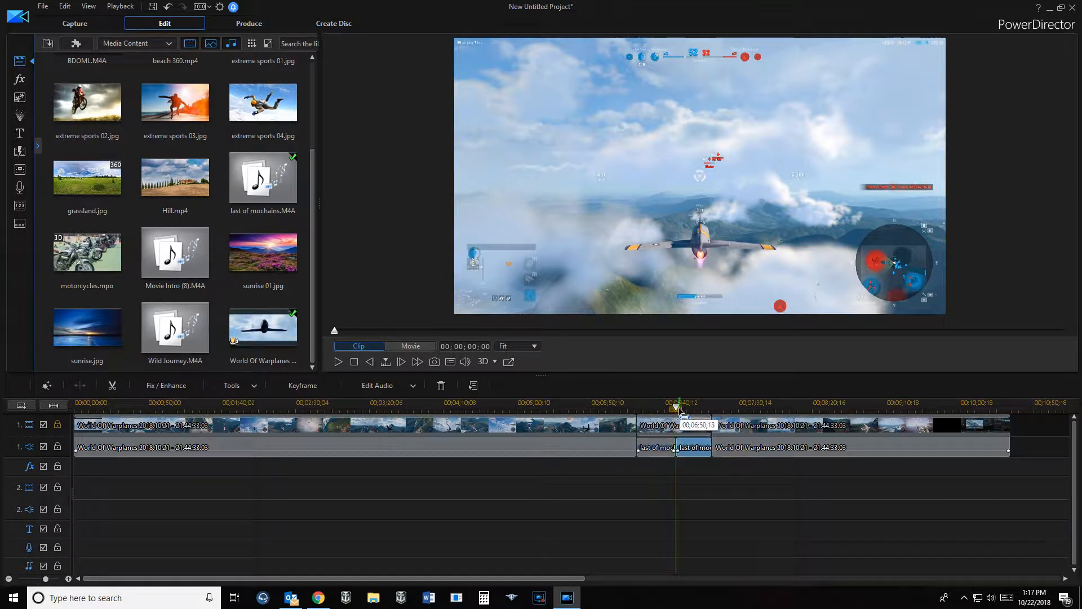
Play the movie from about 00;05;40;27 into the replaced audio section, and move the playhead past it to 00;07;28;21.
left_click_drag(680, 414, 575, 414)
left_click(563, 447)
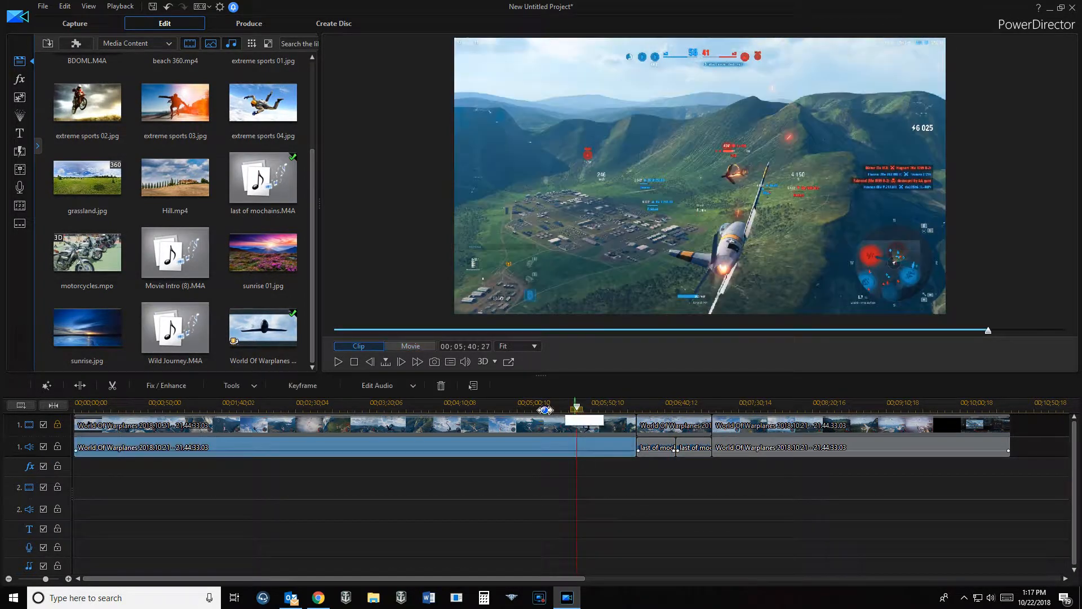
left_click(338, 365)
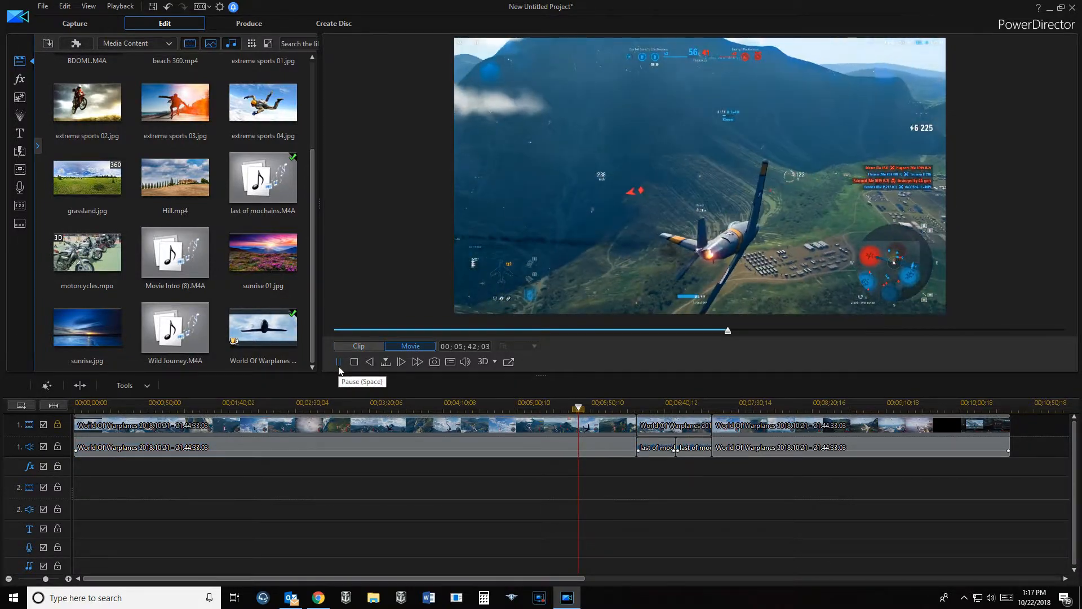
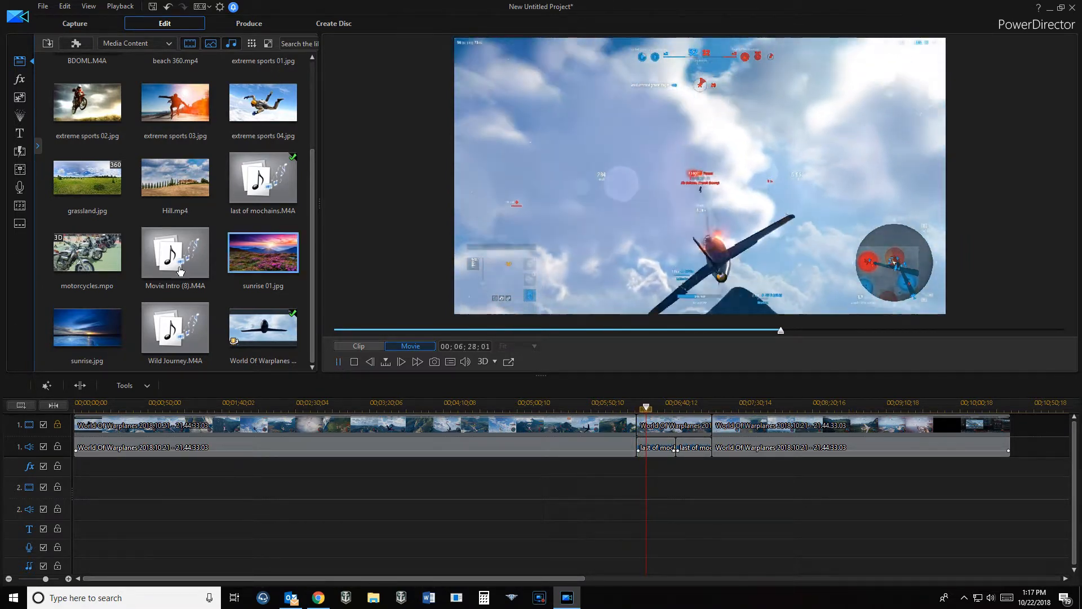
left_click(338, 361)
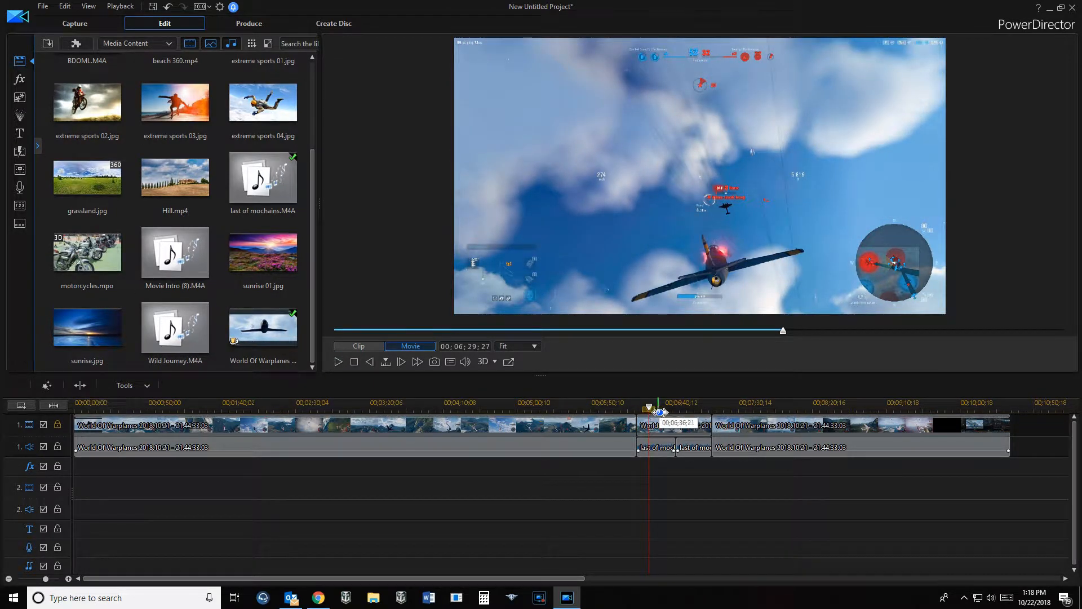
left_click_drag(650, 410, 736, 407)
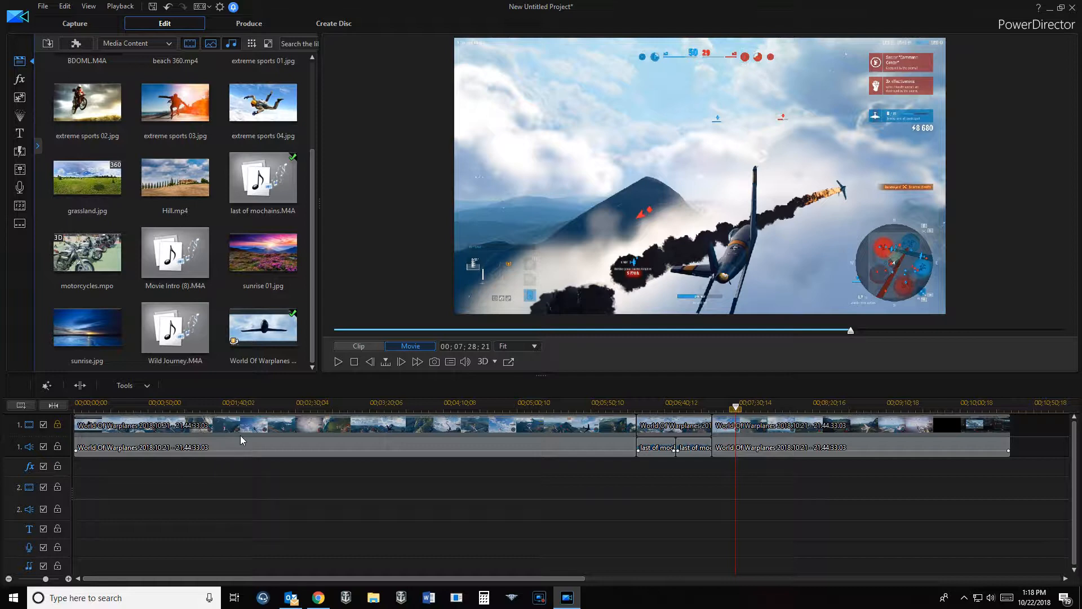
Clear the timeline by deleting every World Of Warplanes segment and both music clips, removing the first segment with Remove, Fill Gap, and Move All Clips.
left_click(193, 434)
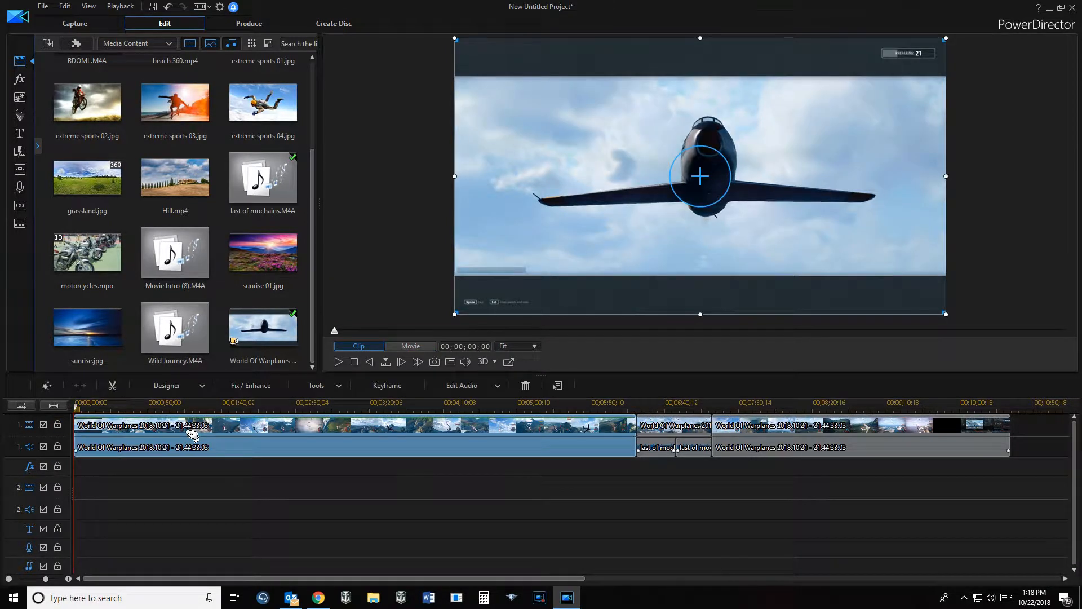
key("Delete")
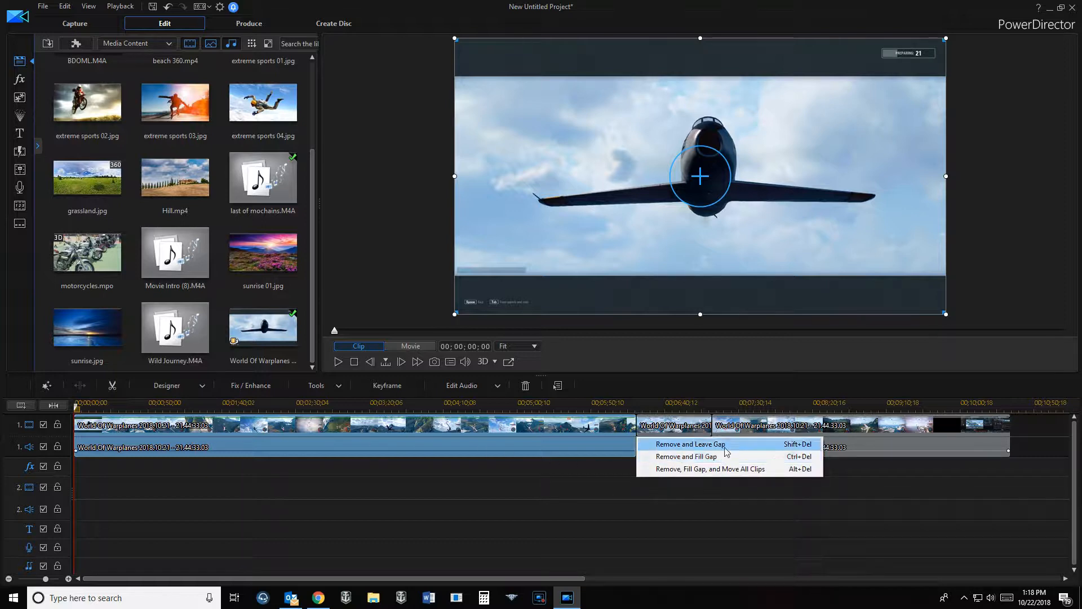
left_click(734, 469)
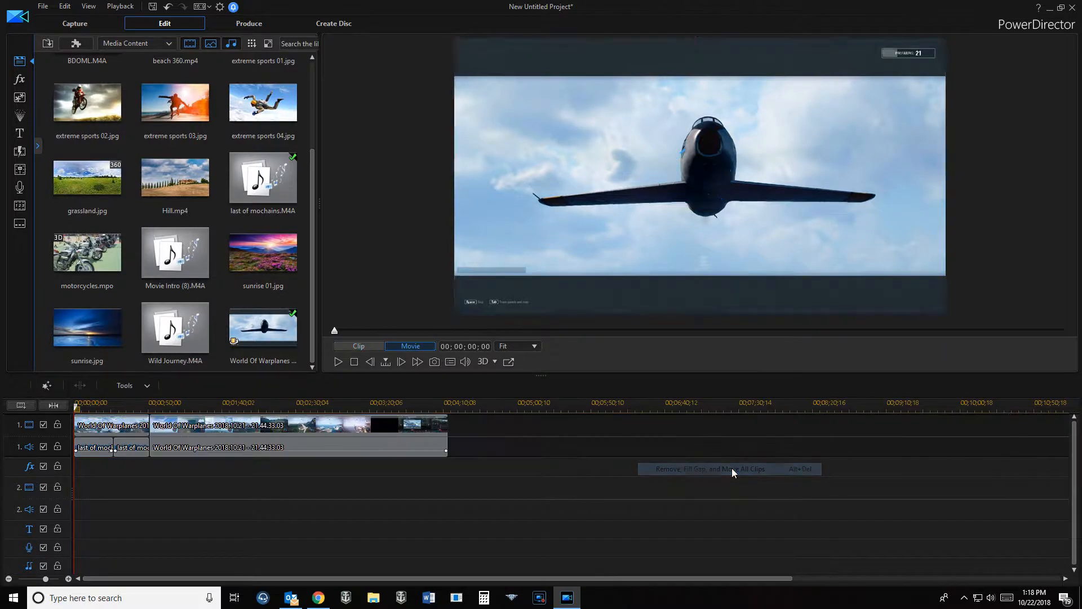
left_click(289, 439)
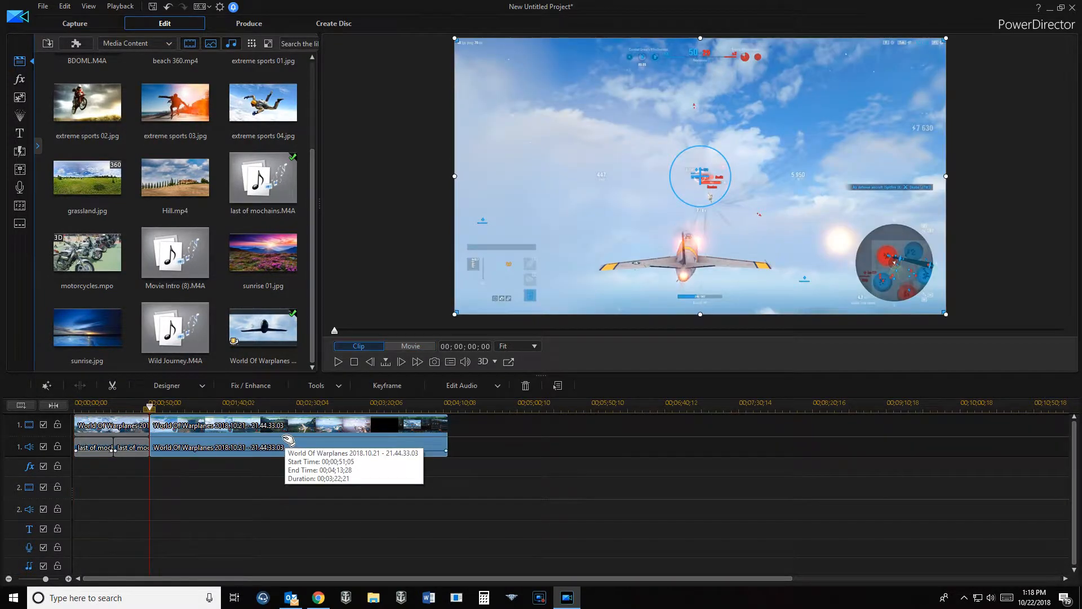
key("Delete")
left_click(127, 444)
key("Delete")
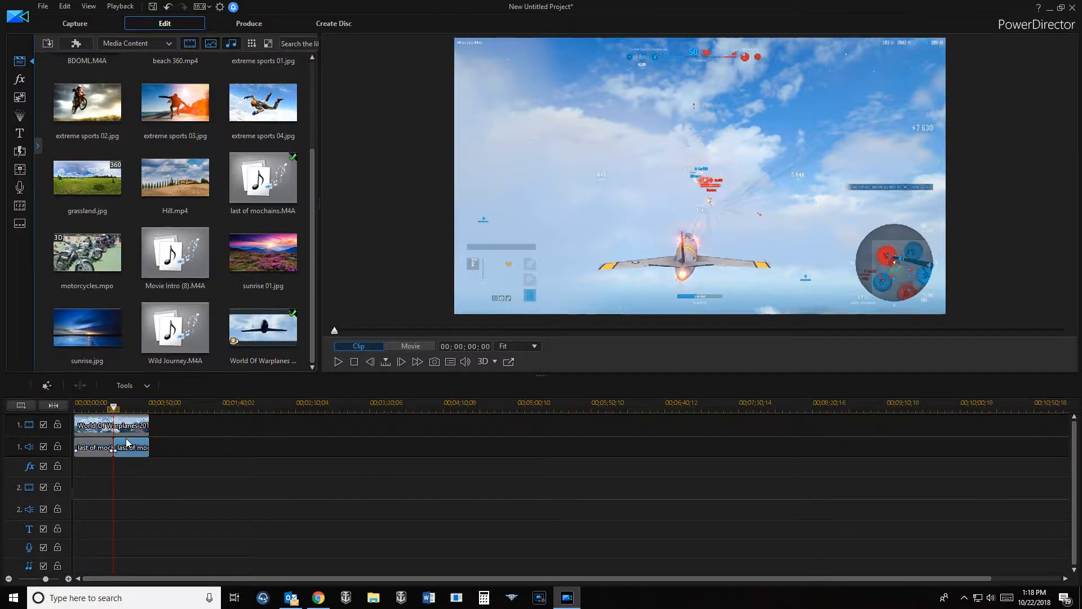
left_click(129, 430)
key("Delete")
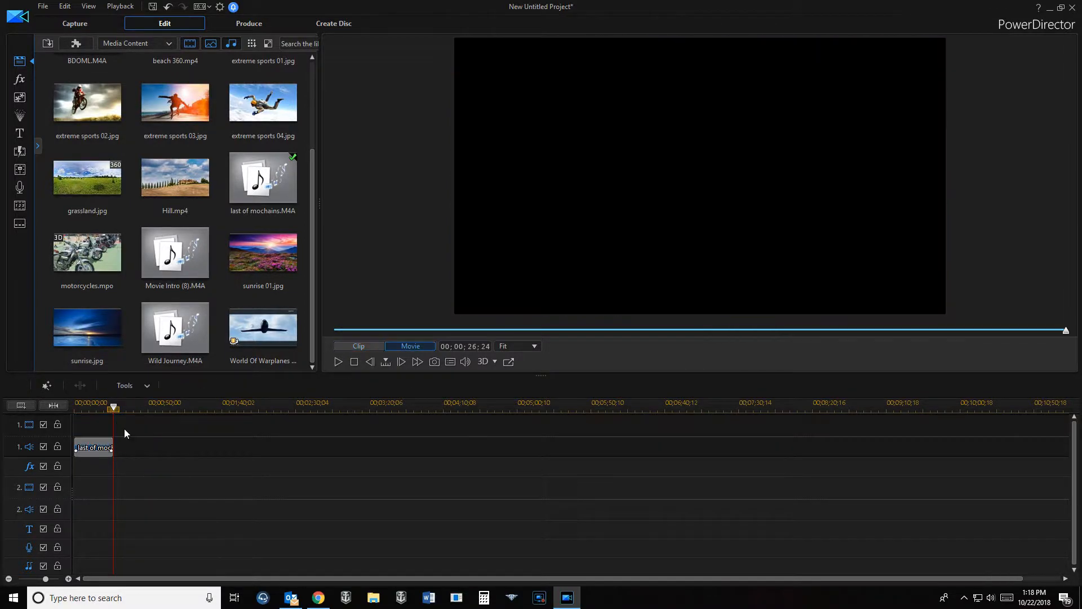
left_click(104, 446)
key("Delete")
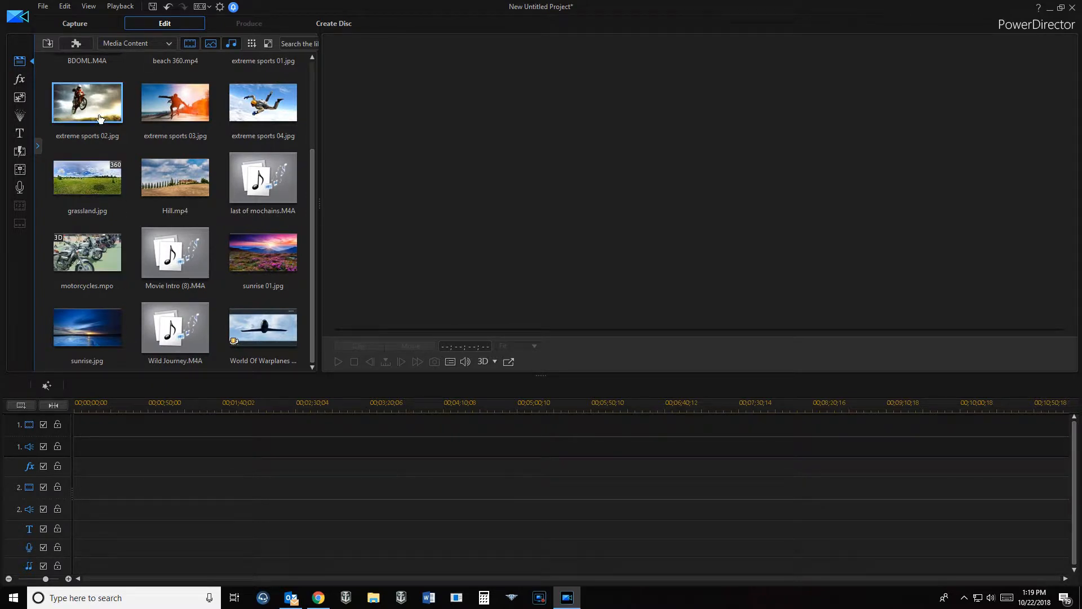
left_click(43, 7)
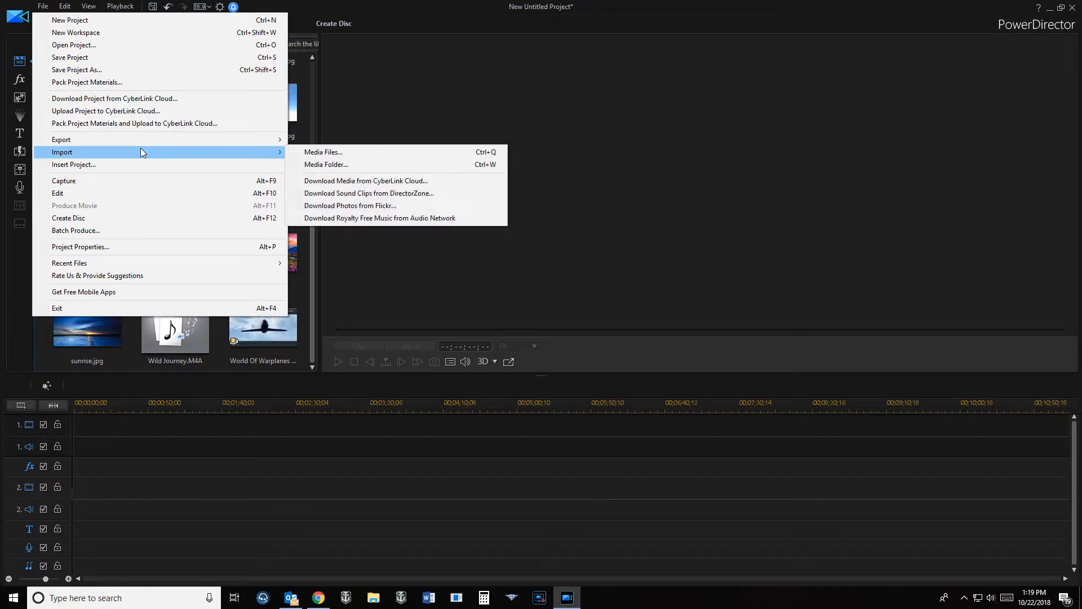
mouse_move(177, 150)
left_click(310, 151)
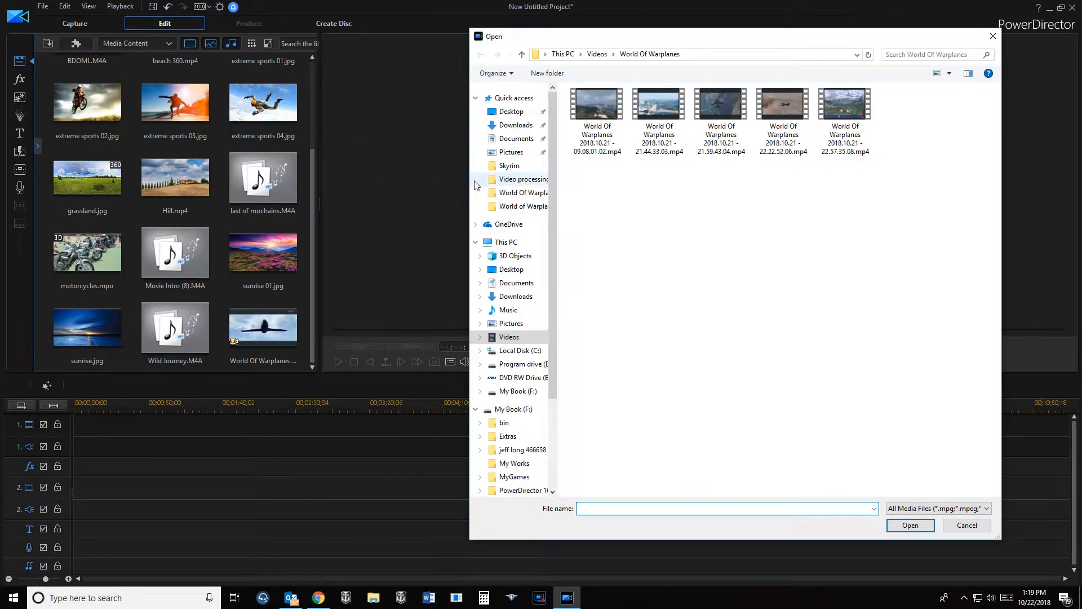
left_click(516, 127)
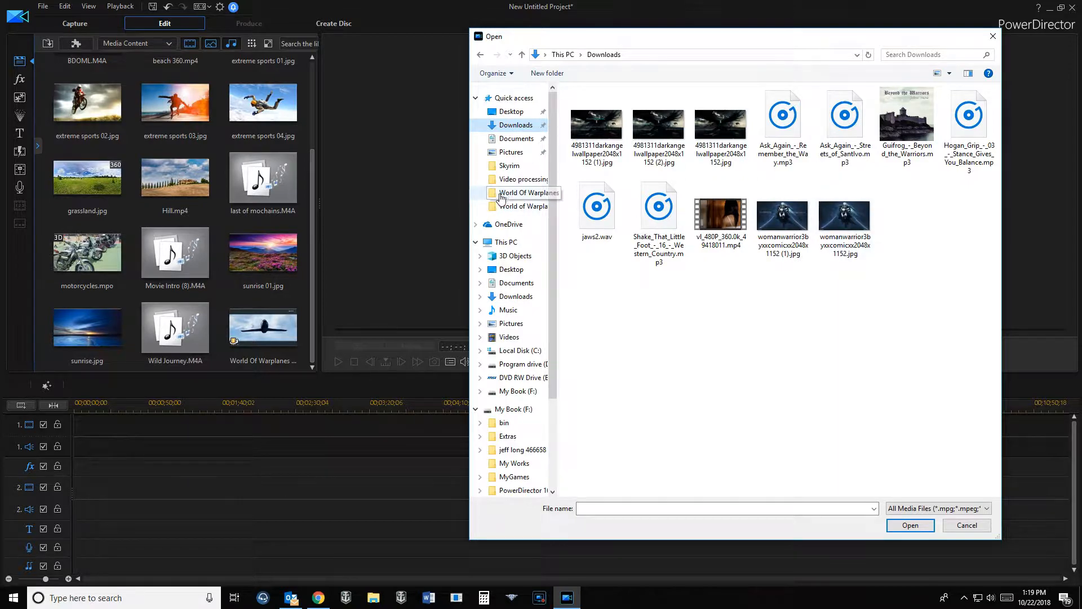
left_click(511, 153)
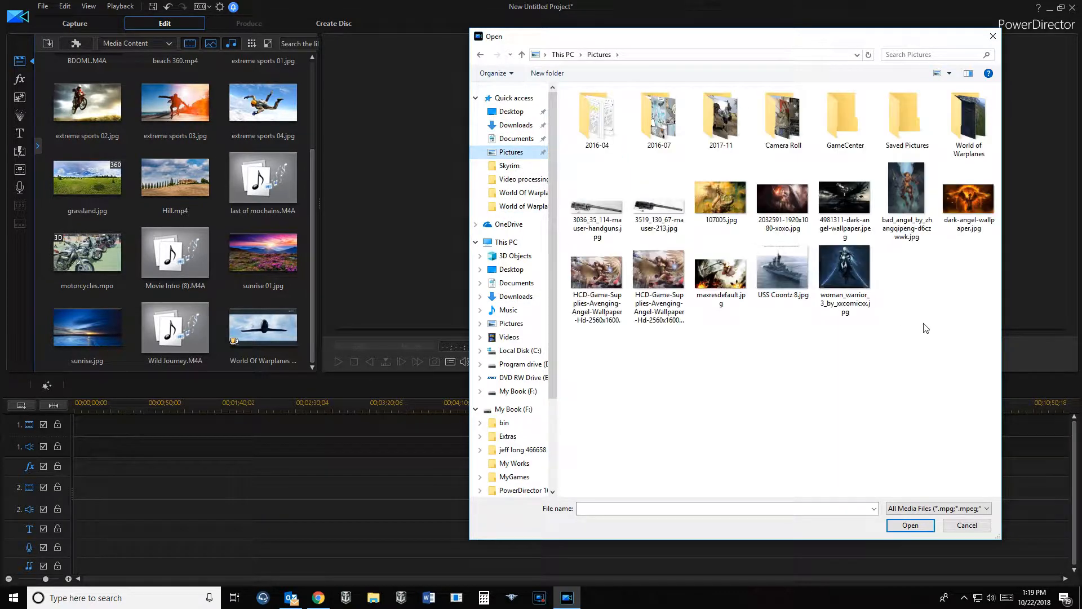
double_click(789, 213)
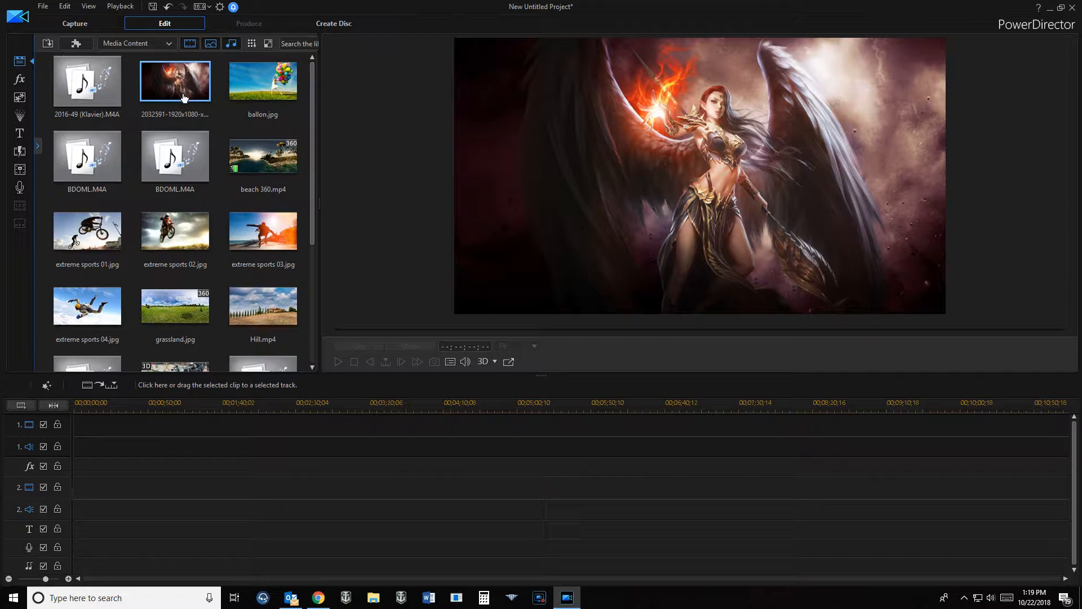
Place the imported winged-woman image at the start of video track 1 and extend its duration to about 00;00;22;27.
left_click_drag(191, 96, 78, 429)
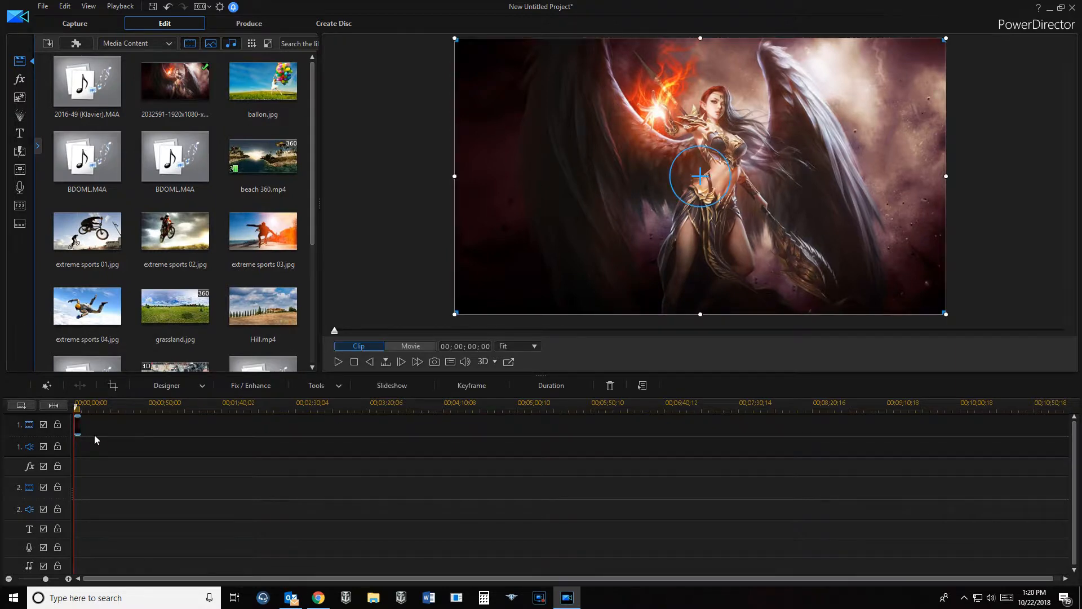
left_click(81, 428)
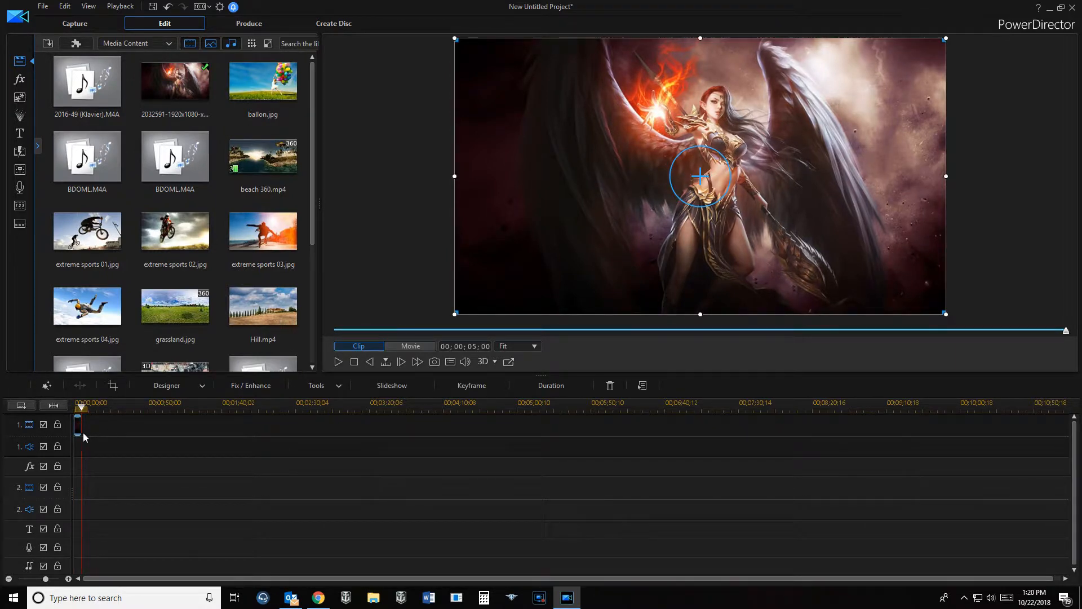
left_click_drag(81, 434, 108, 438)
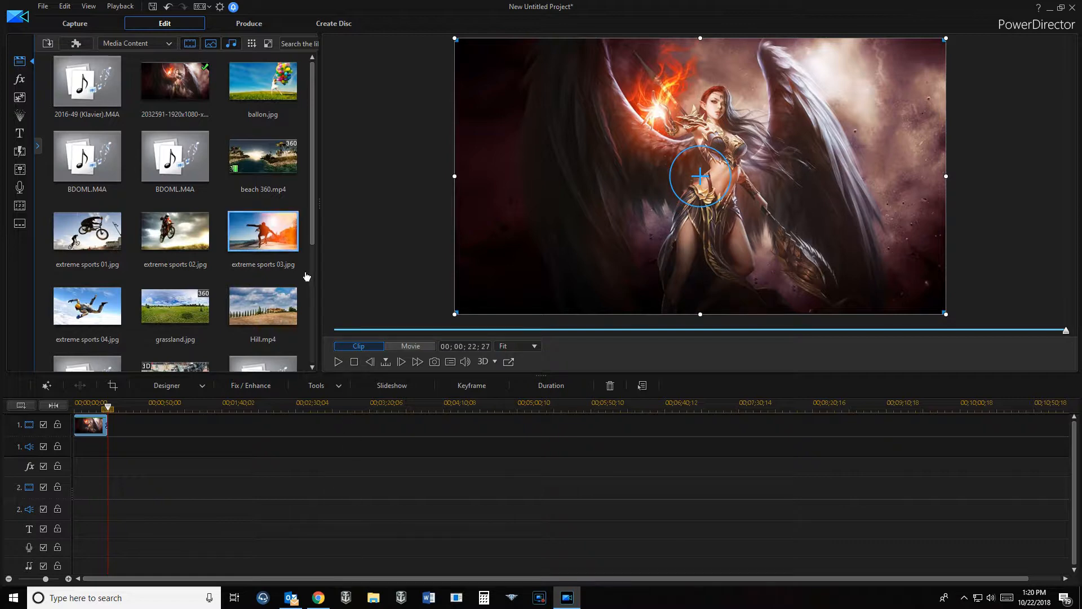
Add BDOML.M4A to the start of audio track 1 and extend the winged-woman image to about 00;00;28;27.
left_click(113, 170)
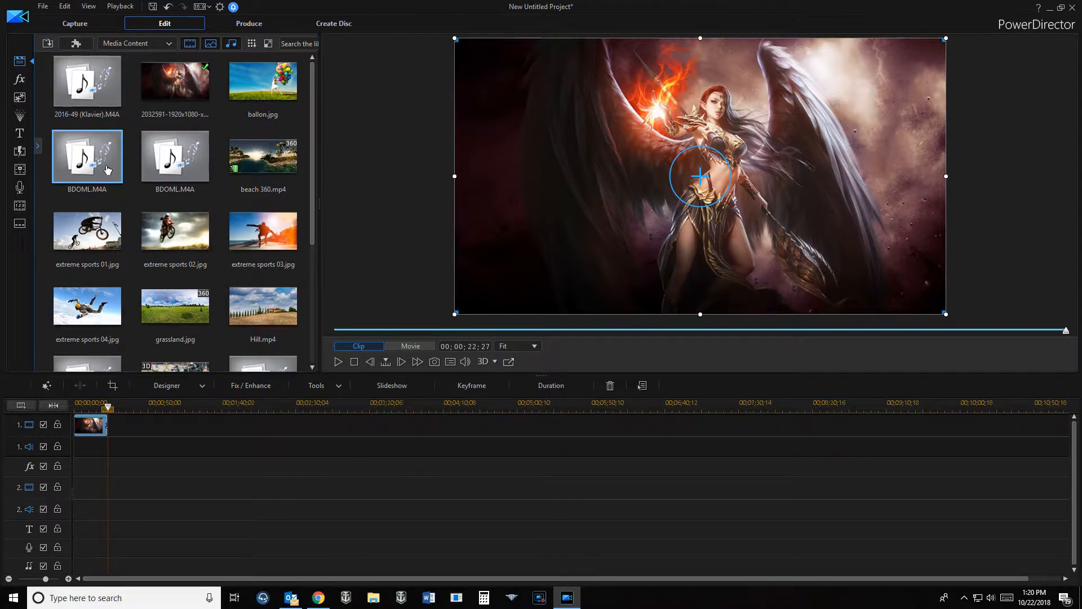
left_click_drag(107, 169, 86, 446)
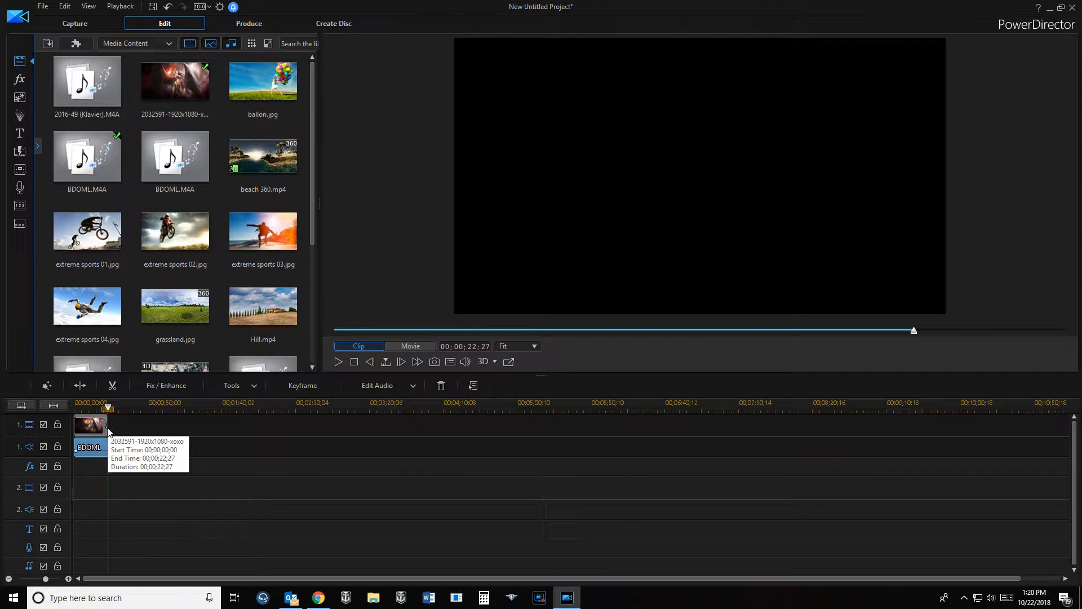
left_click_drag(109, 432, 119, 429)
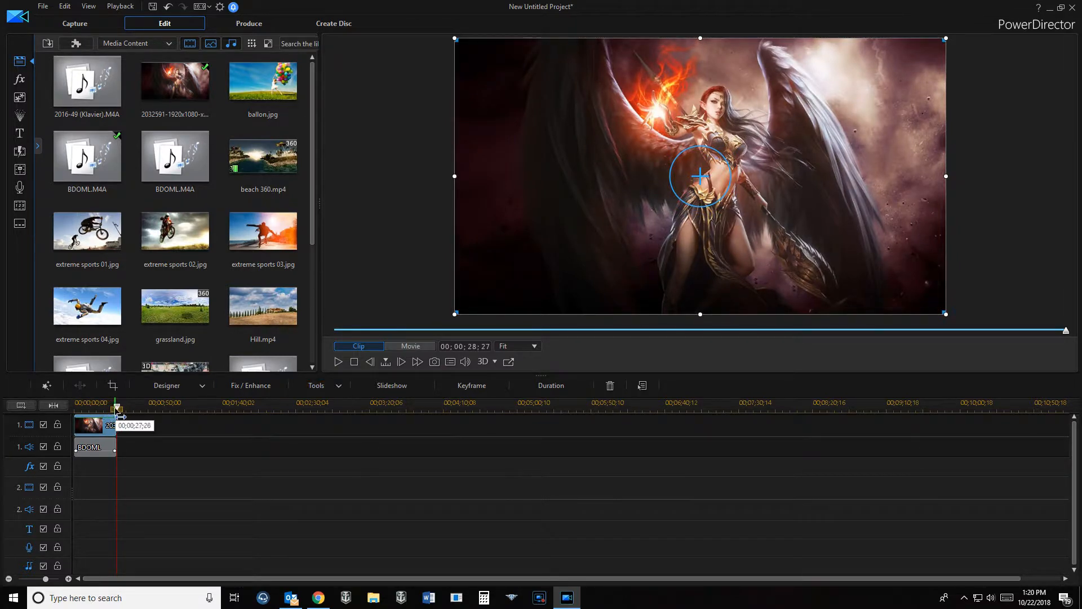
Play the movie from the start to about 00;00;20;05 to check the image with its music.
left_click_drag(115, 407, 78, 409)
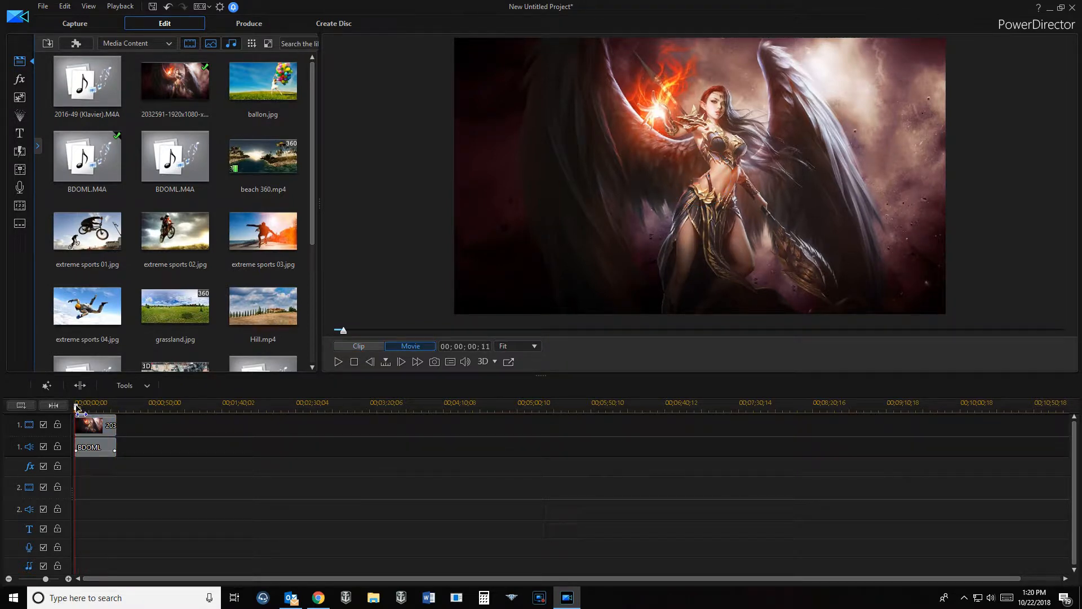
left_click(86, 425)
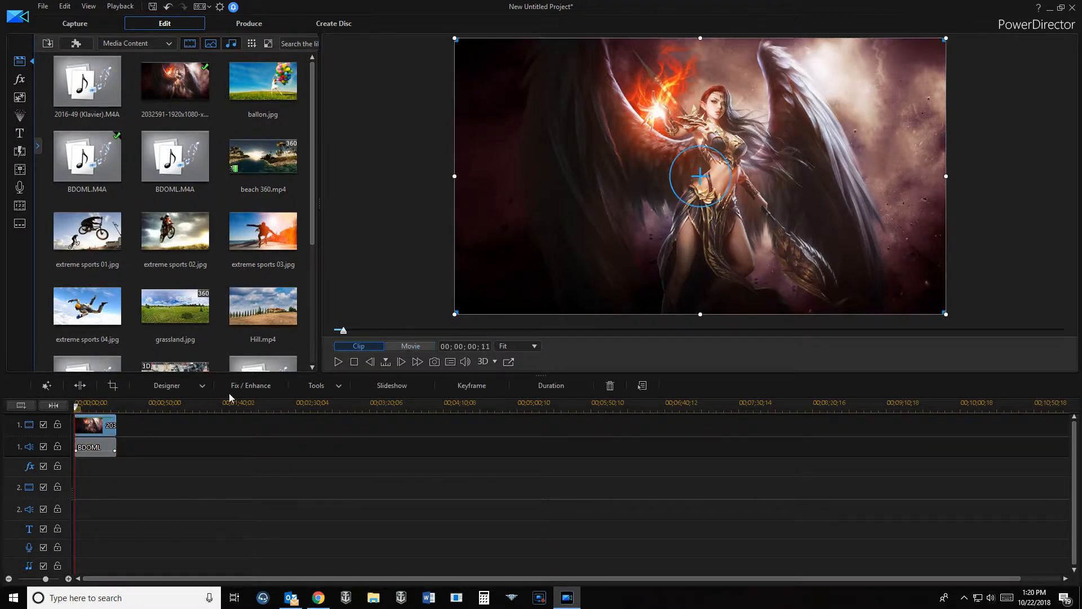
left_click(336, 364)
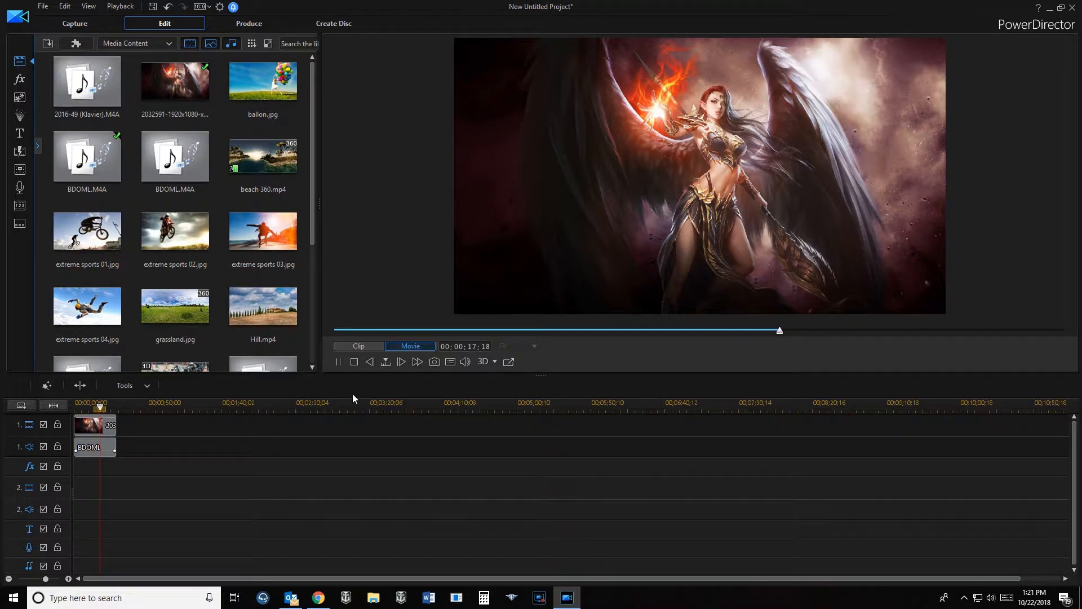
left_click(338, 366)
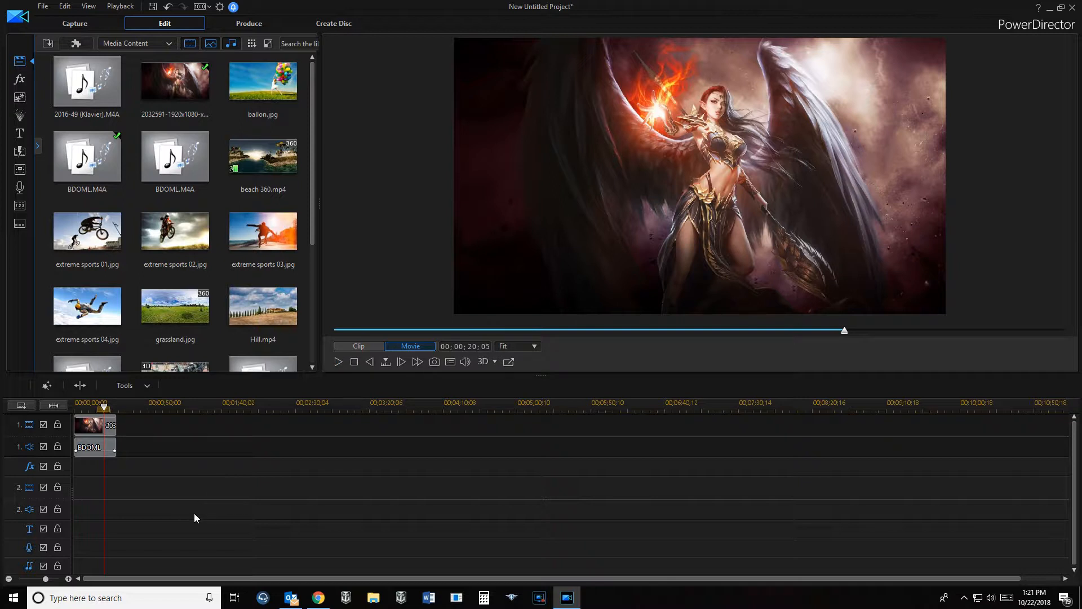
Replace the winged-woman image on video track 1 with grassland.jpg, spanning to about 00;00;28;27.
left_click(102, 426)
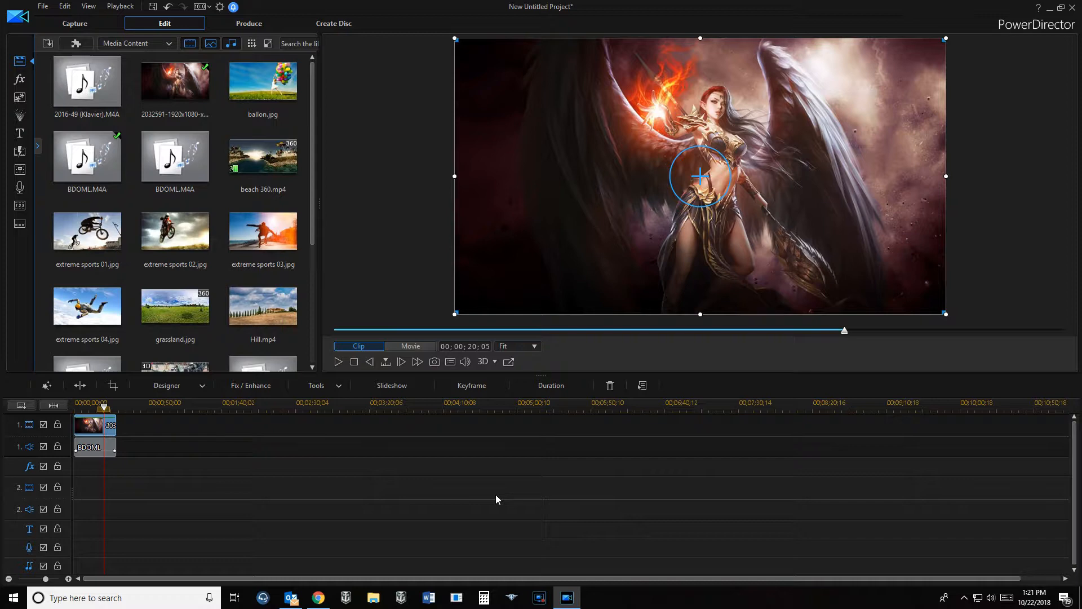
key("Delete")
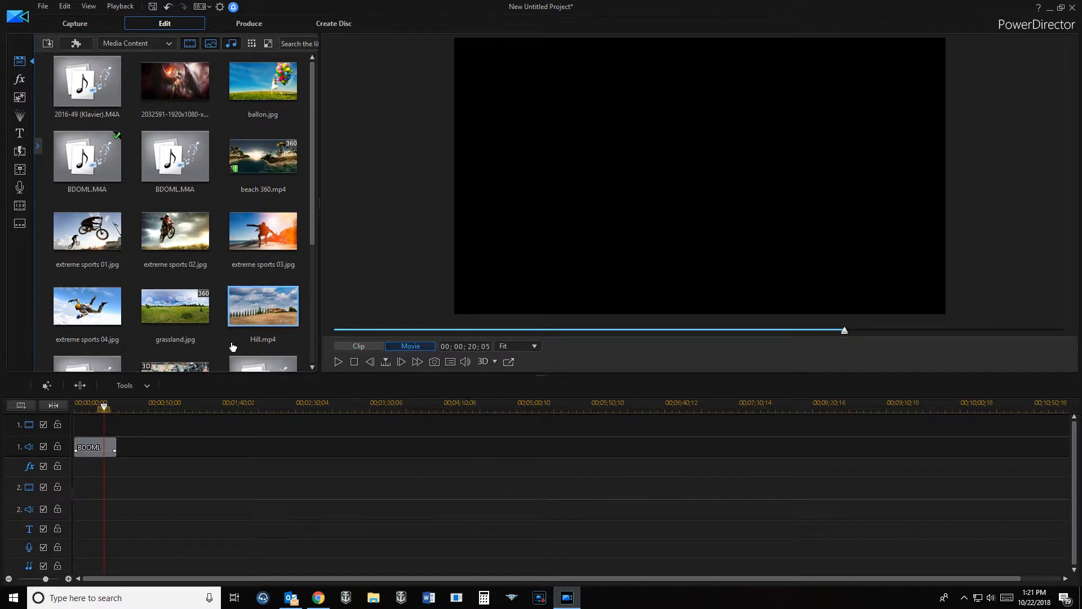
left_click_drag(193, 306, 116, 426)
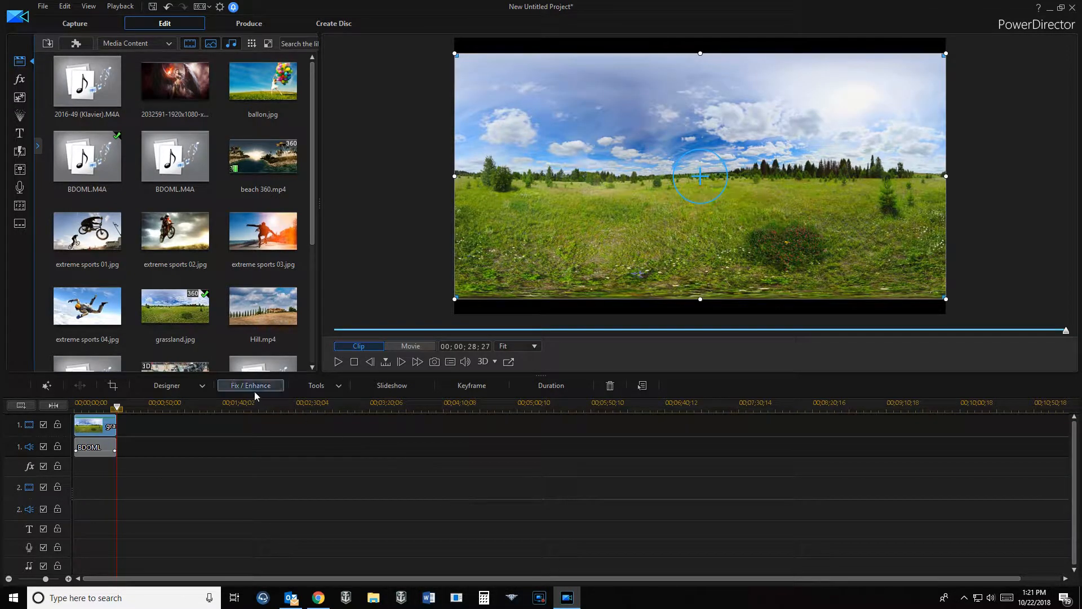
Play the movie from the start to about 00;00;08;20 to check the grassland image with the music.
left_click_drag(116, 407, 76, 420)
left_click(88, 423)
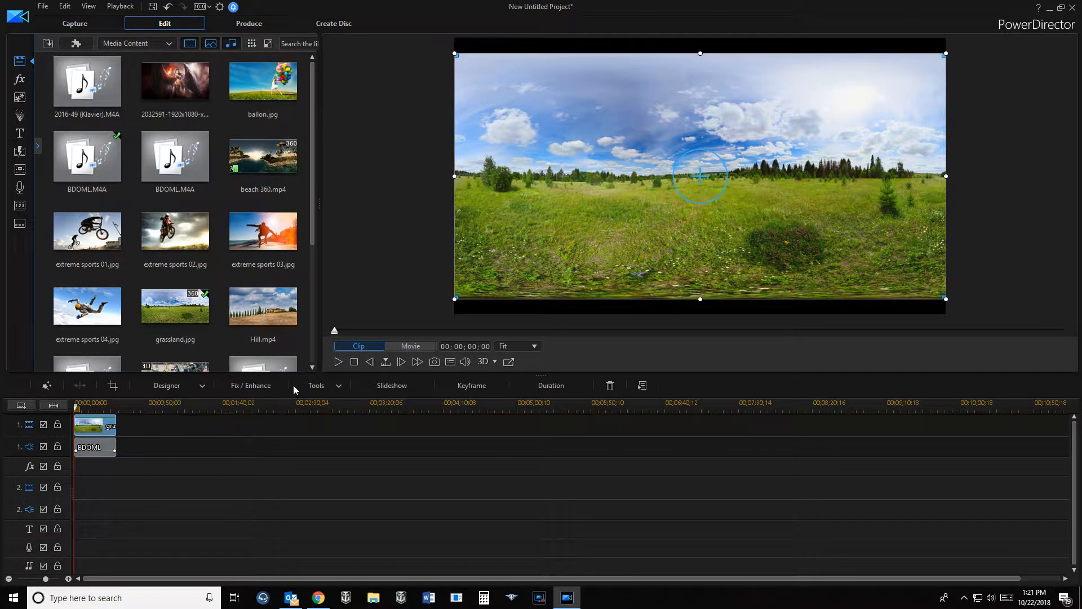
left_click(337, 362)
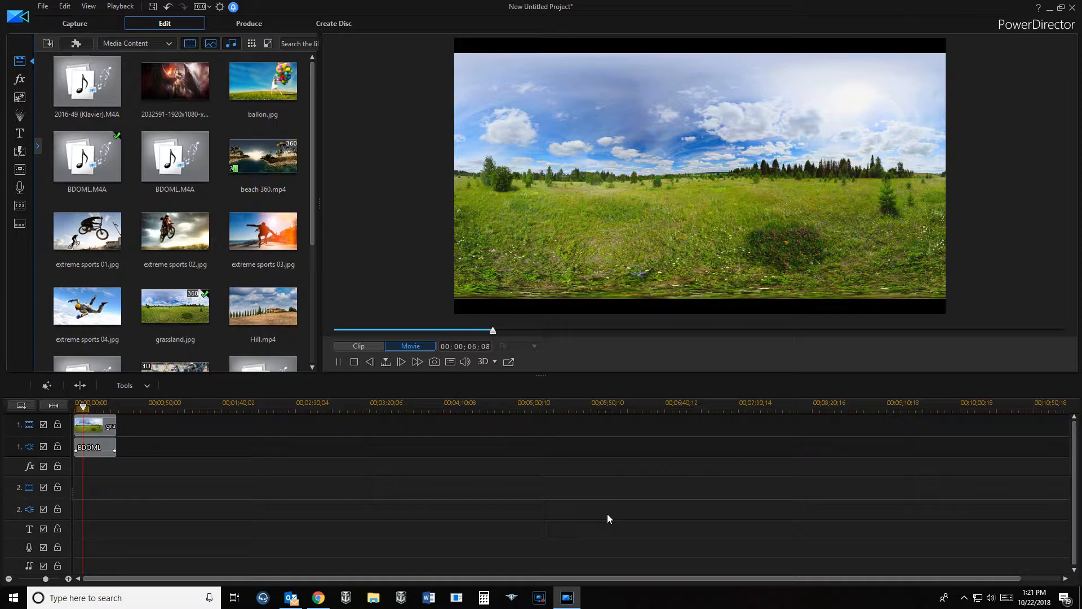
left_click(338, 364)
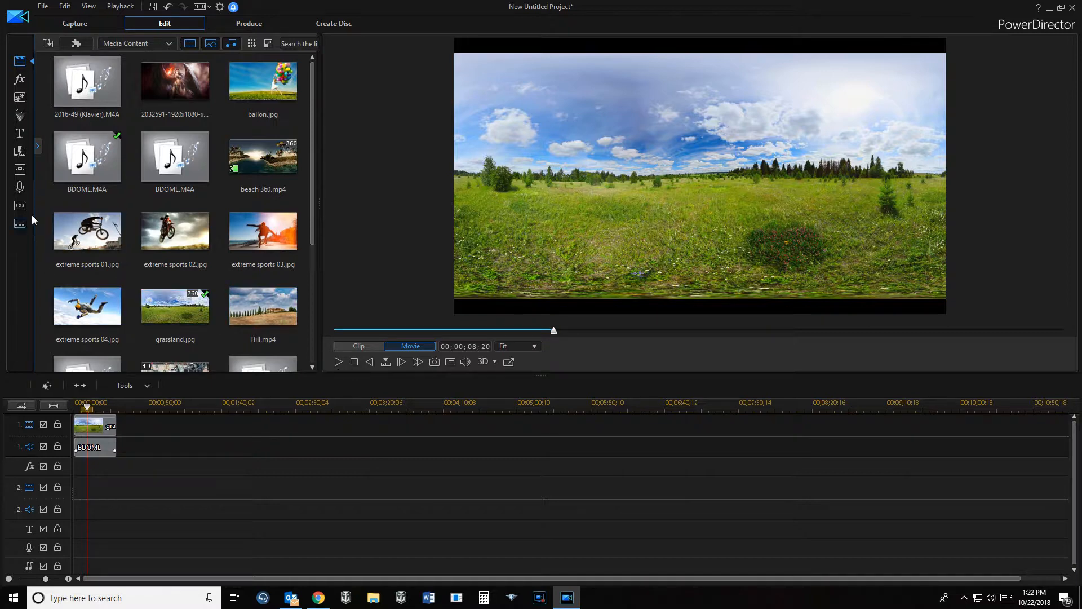
Preview the Assembly Line, Default 3D, Balloon and Balloon Deflated presets among the text-only titles.
left_click(19, 133)
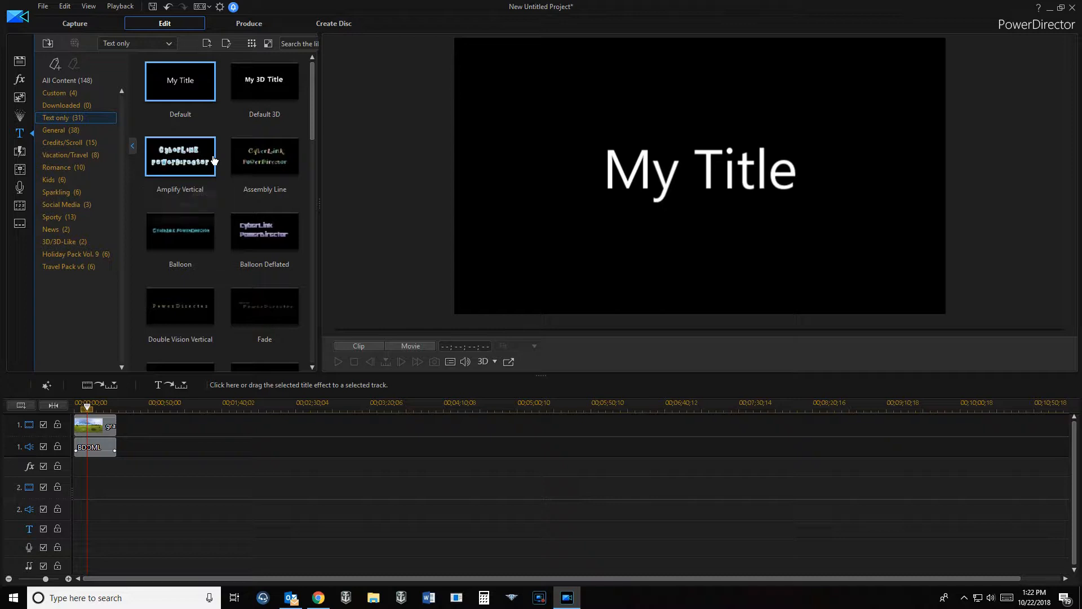
left_click(284, 162)
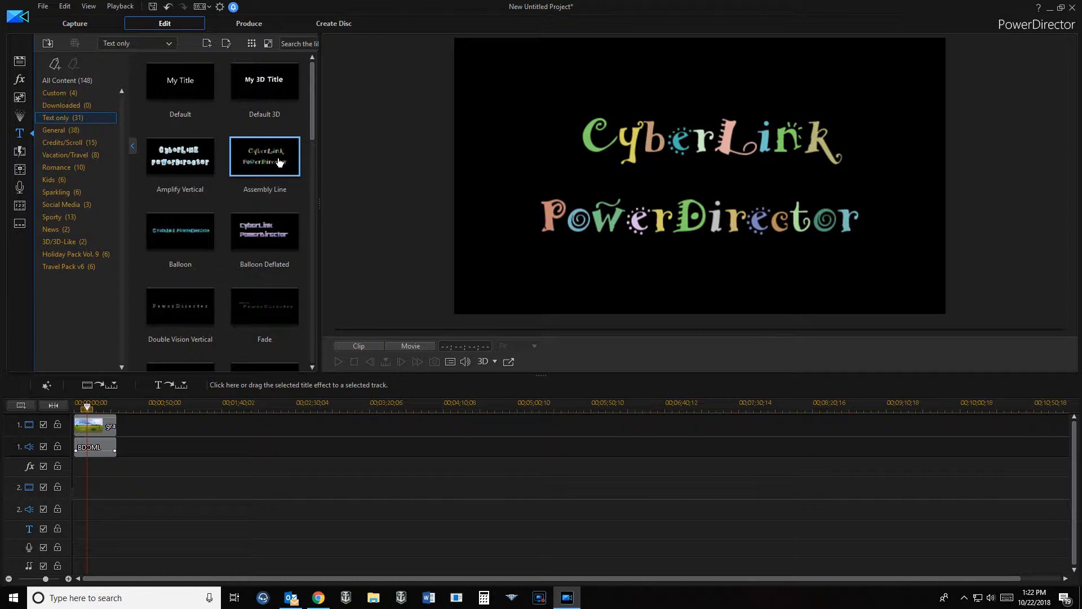
left_click(253, 88)
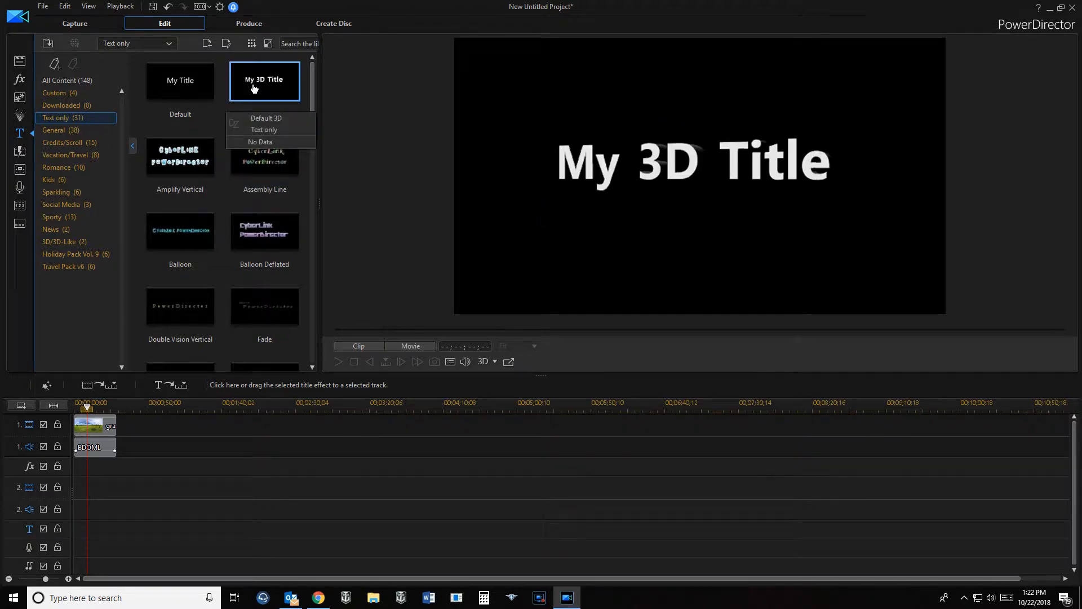
left_click(180, 236)
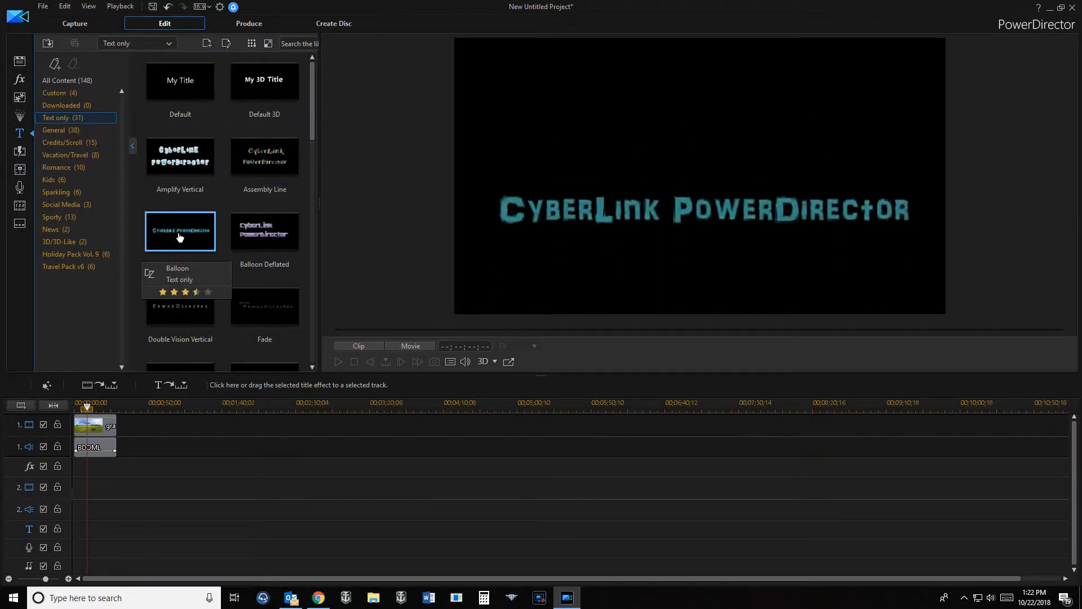
left_click(262, 237)
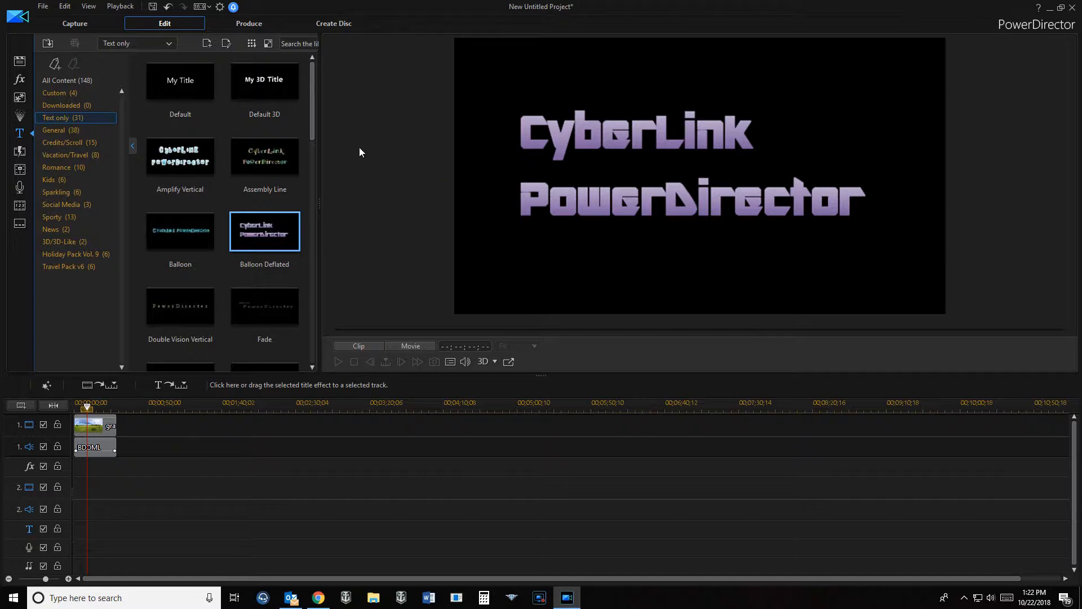
left_click_drag(312, 133, 315, 167)
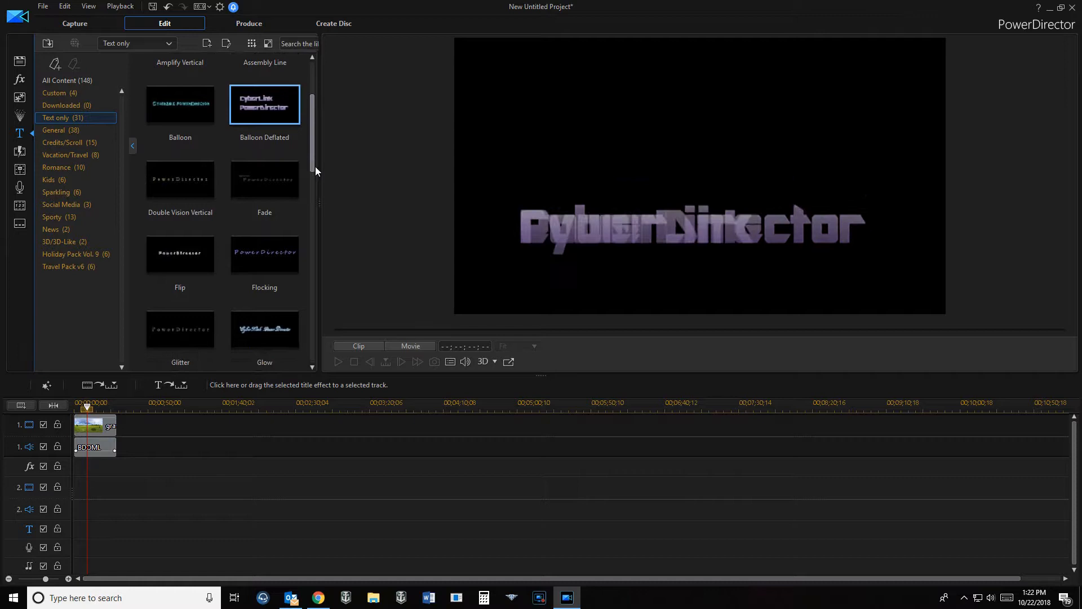
Place the Glow title at the start of video track 2, below the grassland image.
left_click(265, 319)
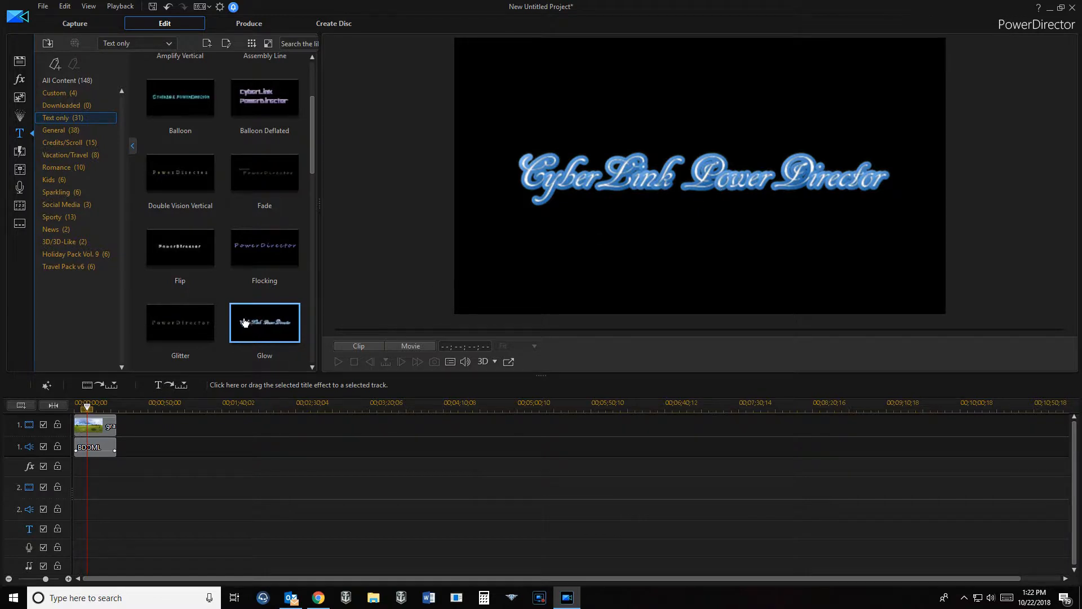
left_click_drag(271, 323, 79, 484)
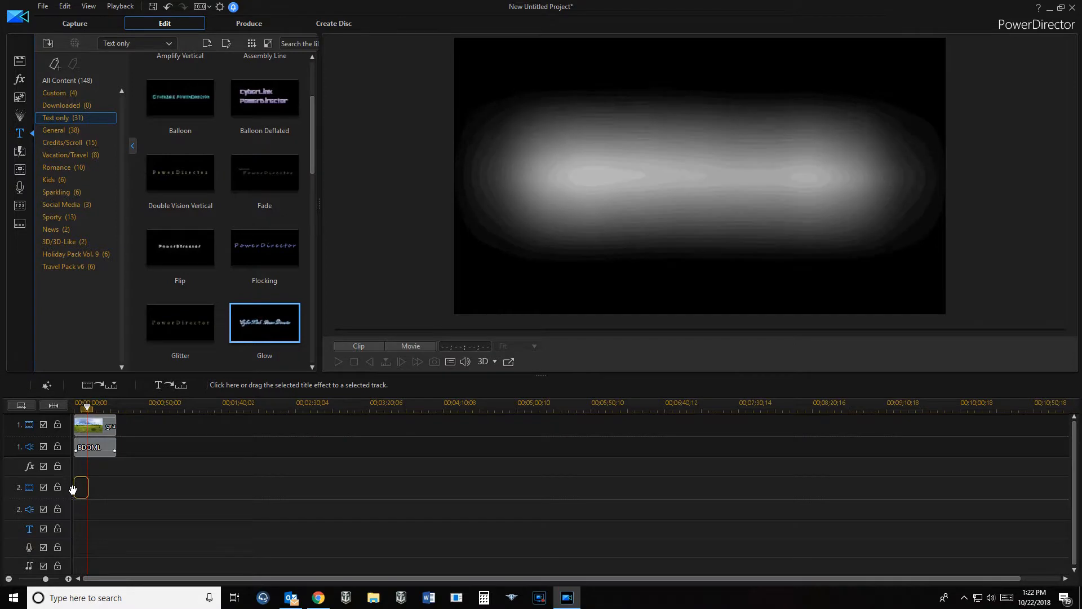
left_click_drag(75, 521, 76, 508)
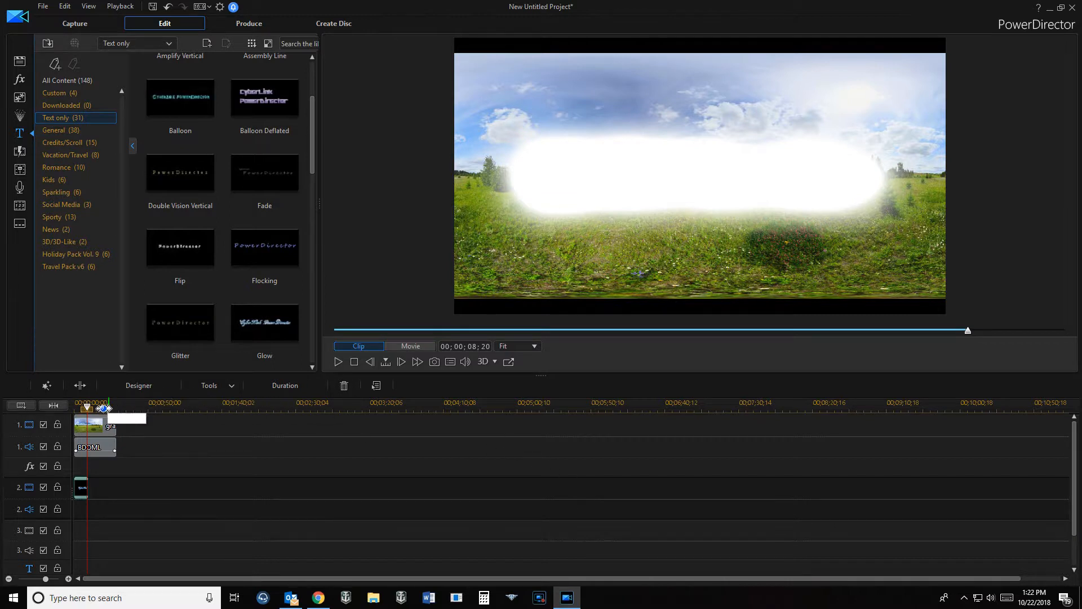
Play the movie from the start to about 00;00;11;18 to check the Glow title over the grassland image.
left_click(86, 411)
left_click_drag(86, 412, 74, 413)
left_click(338, 361)
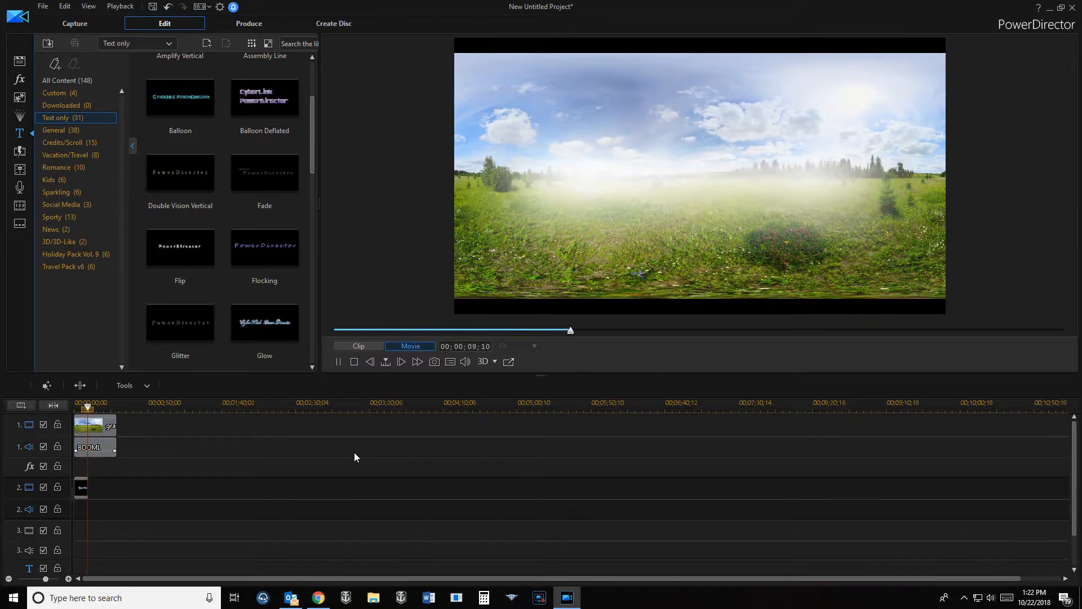
left_click(339, 364)
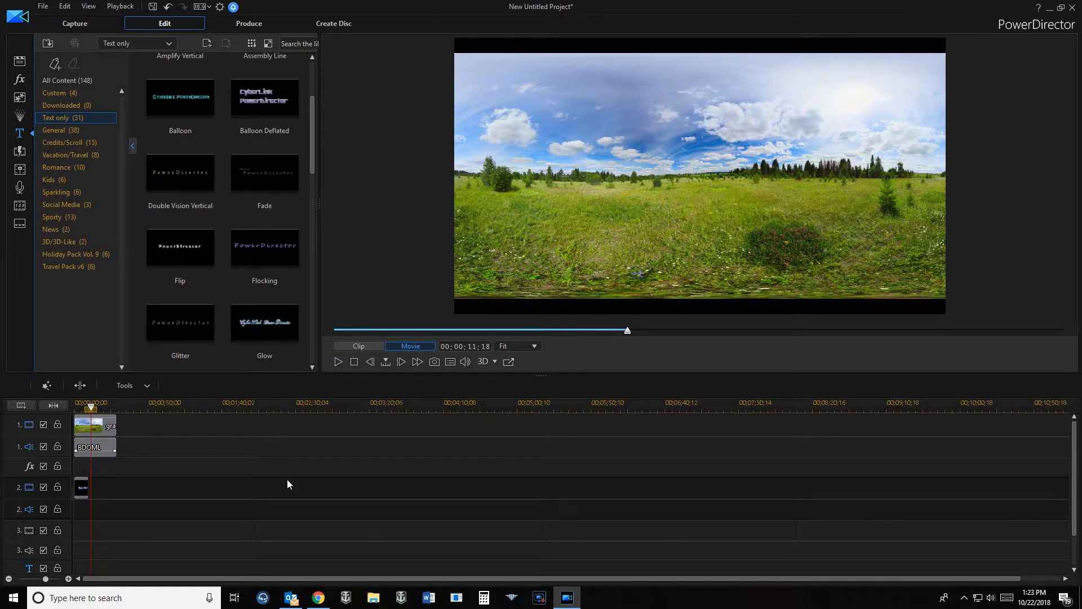
Preview the Movie - Opening 1, Movie - Opening 3 and Wedding Secrets titles in the Sparkling category.
left_click(94, 197)
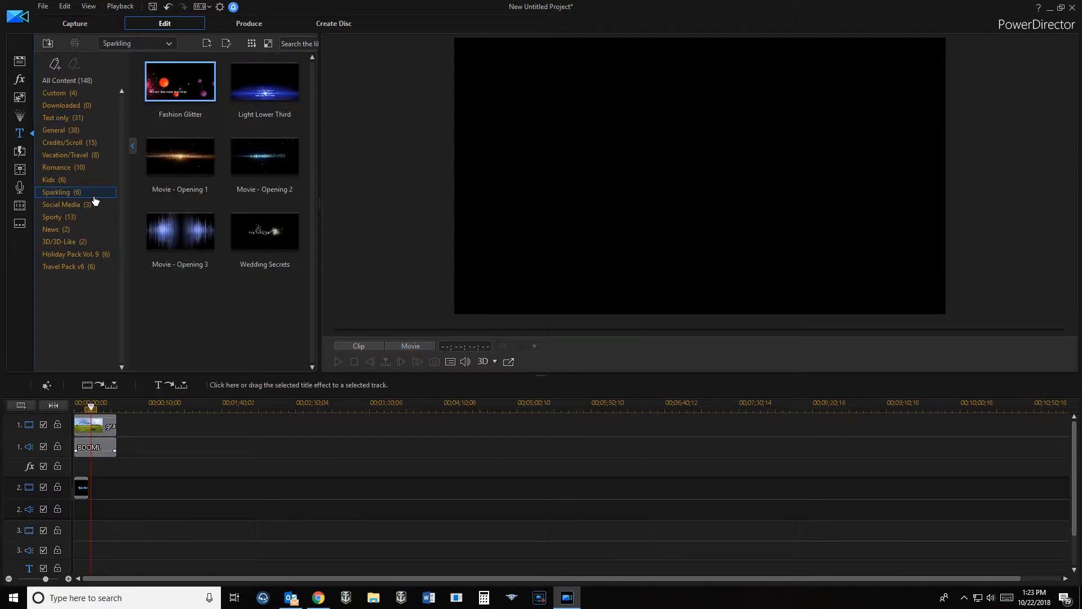
left_click(175, 161)
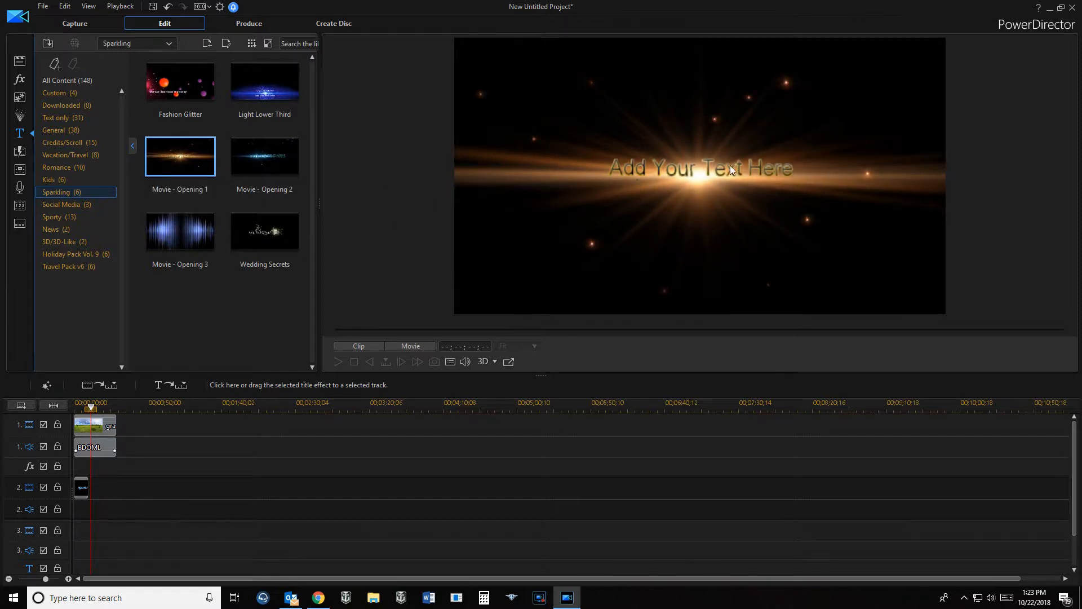
left_click(207, 236)
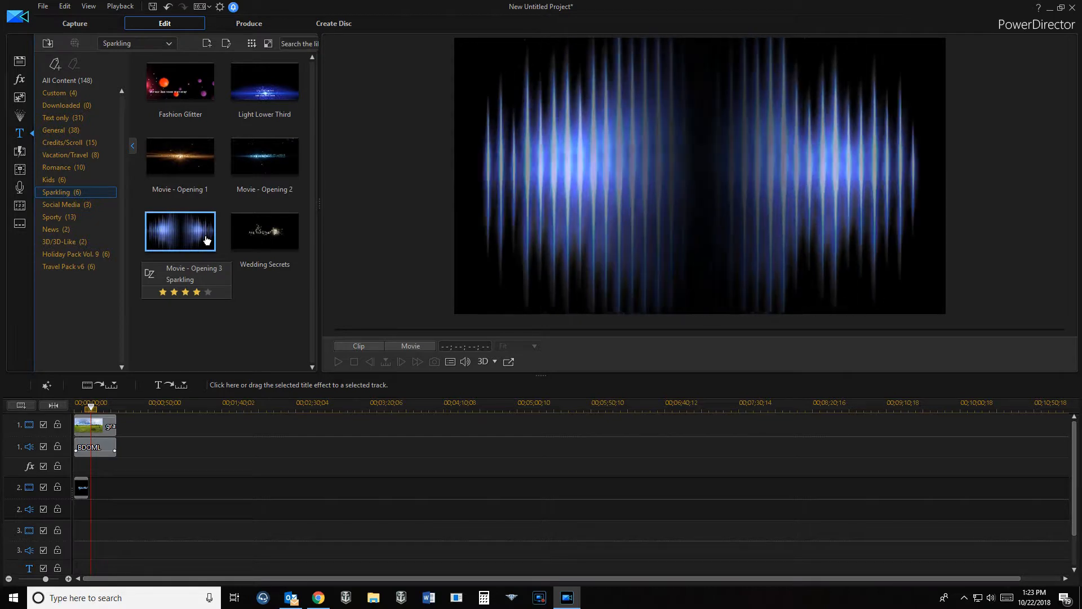
left_click(260, 238)
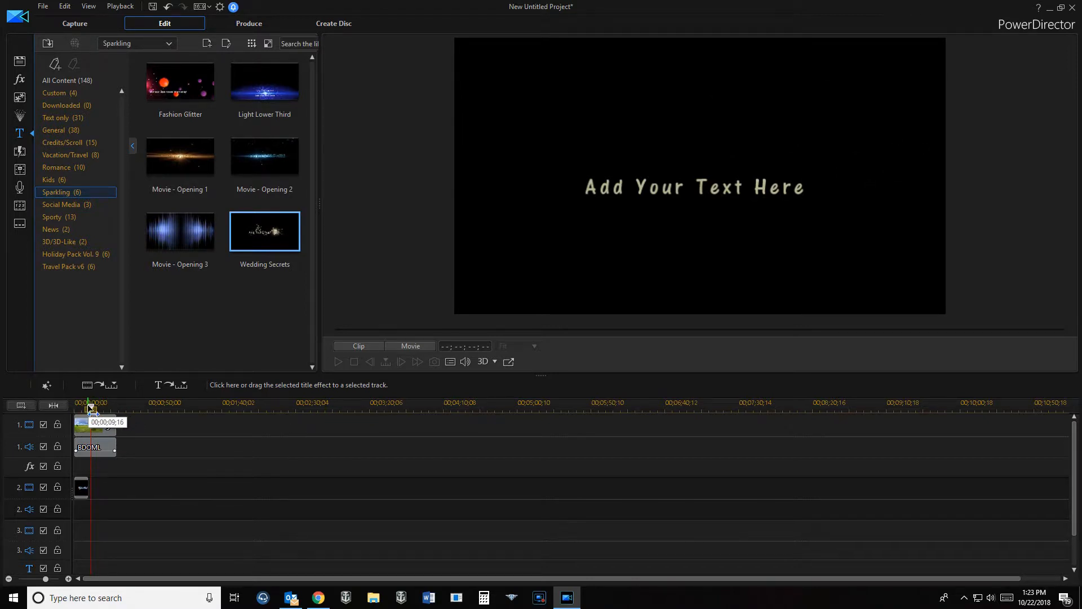
Extend the Glow title on video track 2 to the end of the grassland image at 00;00;28;27.
left_click_drag(91, 407, 201, 411)
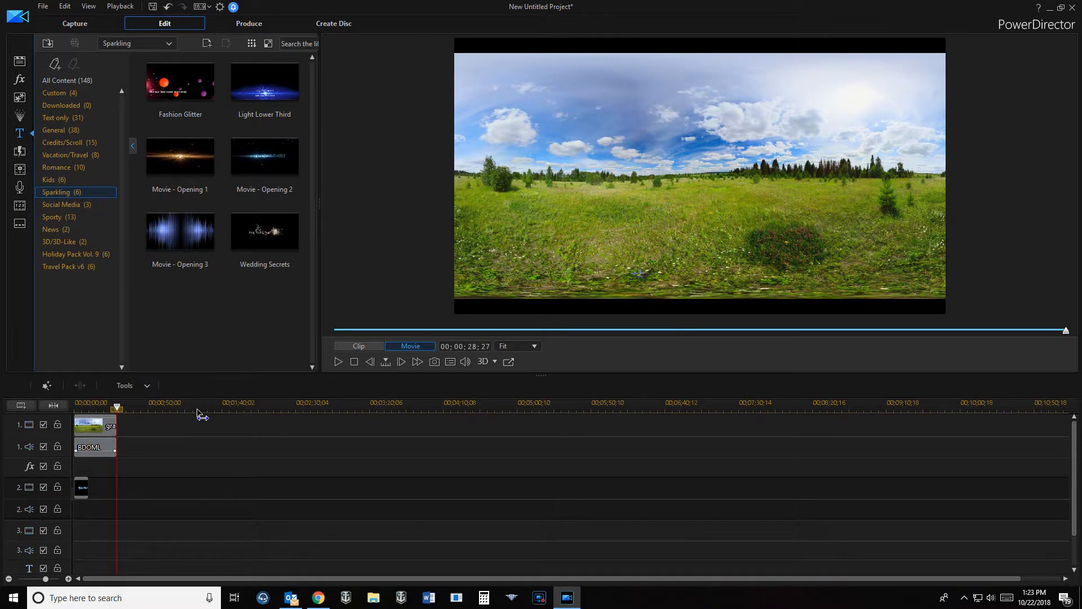
left_click(87, 493)
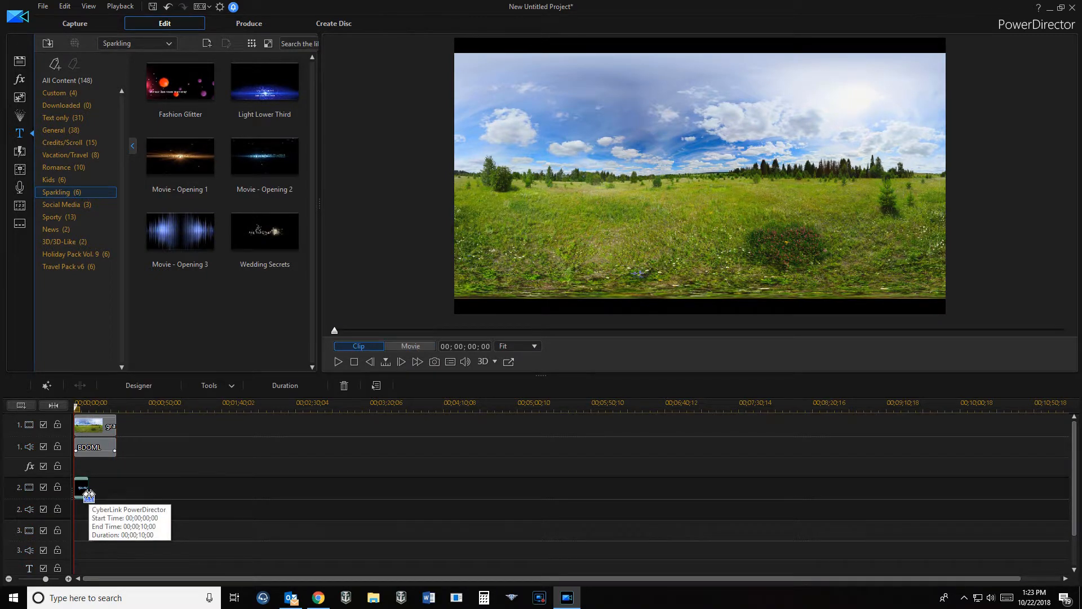
left_click_drag(89, 493, 114, 496)
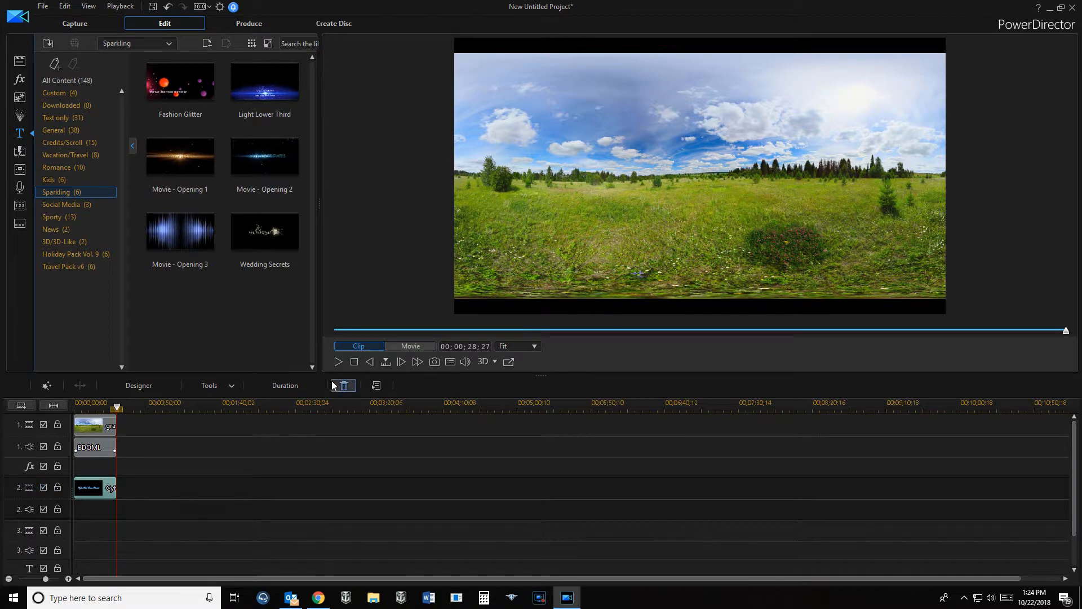
Replace the placeholder text of the title on video track 2 with the creator's first name in possessive form followed by "Friendly Field".
left_click_drag(116, 407, 62, 415)
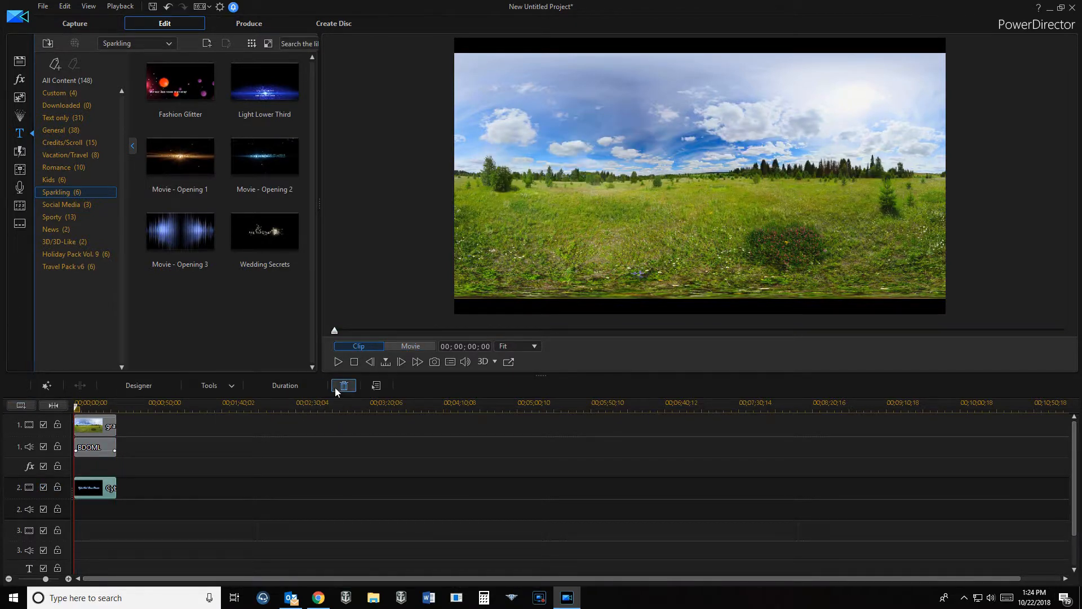
double_click(89, 491)
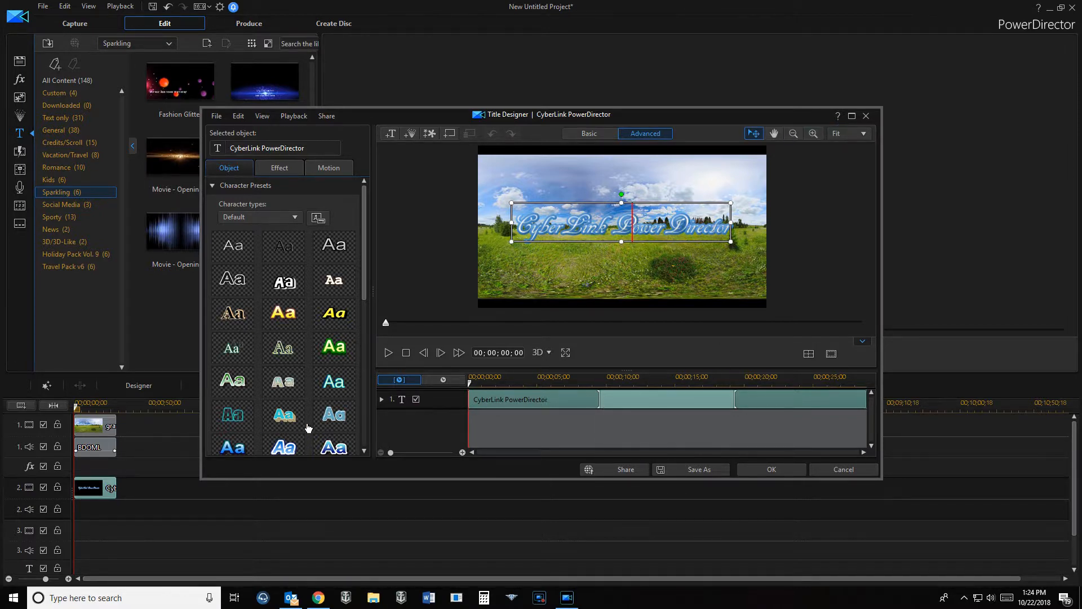
key("BackSpace")
key("BackSpace")
key("BackSpace")
key("BackSpace")
key("BackSpace")
key("BackSpace")
key("BackSpace")
key("BackSpace")
key("BackSpace")
key("BackSpace")
key("BackSpace")
key("Delete")
key("Delete")
key("Delete")
key("Delete")
key("Delete")
key("Delete")
key("Delete")
key("Delete")
key("Delete")
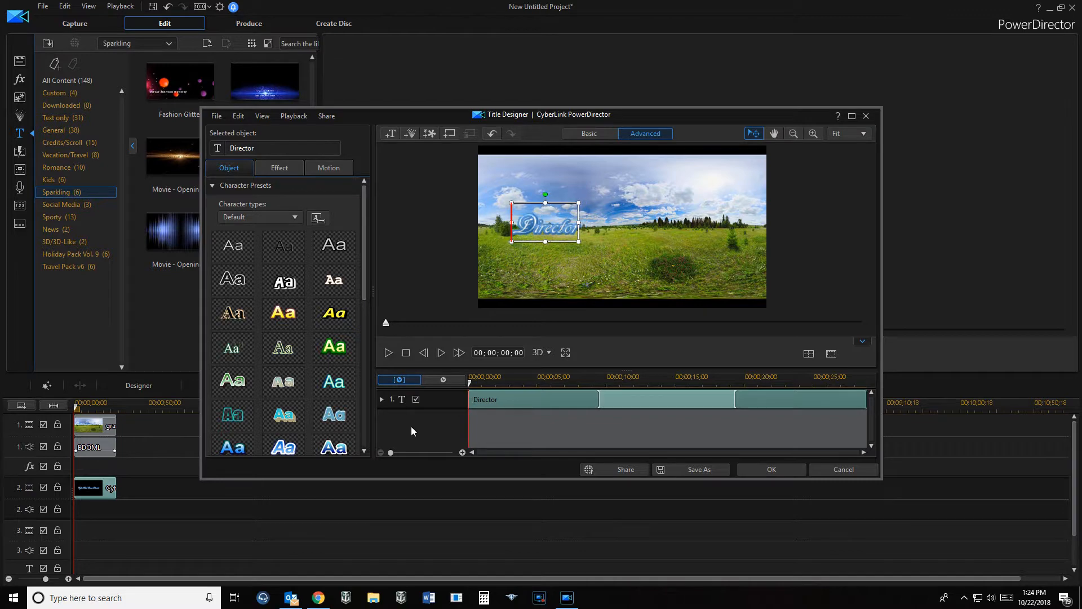
key("Delete")
key("Delete")
key("Delete")
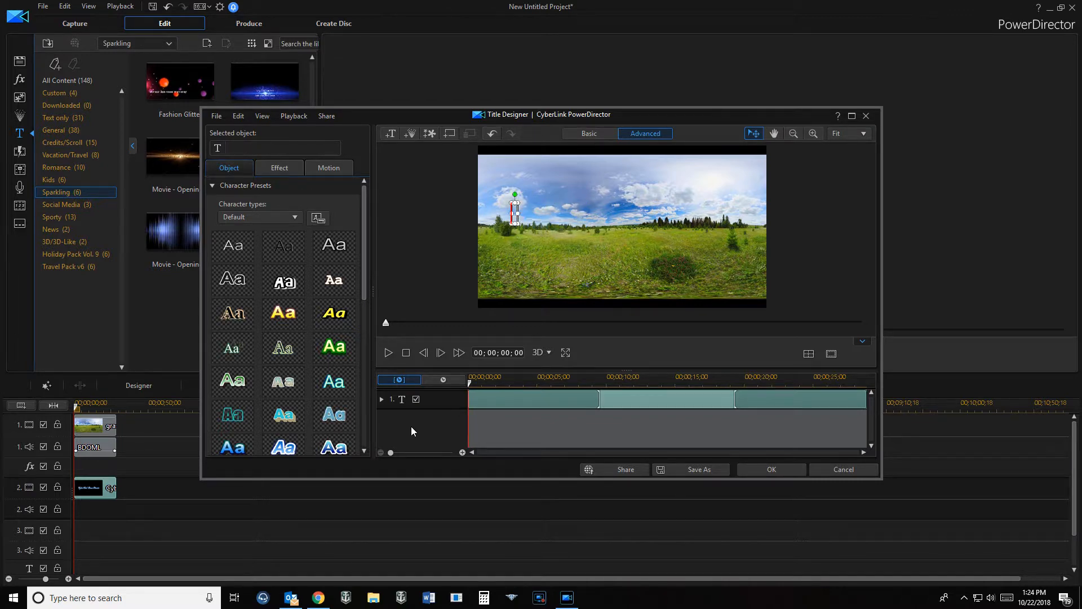
type("Je")
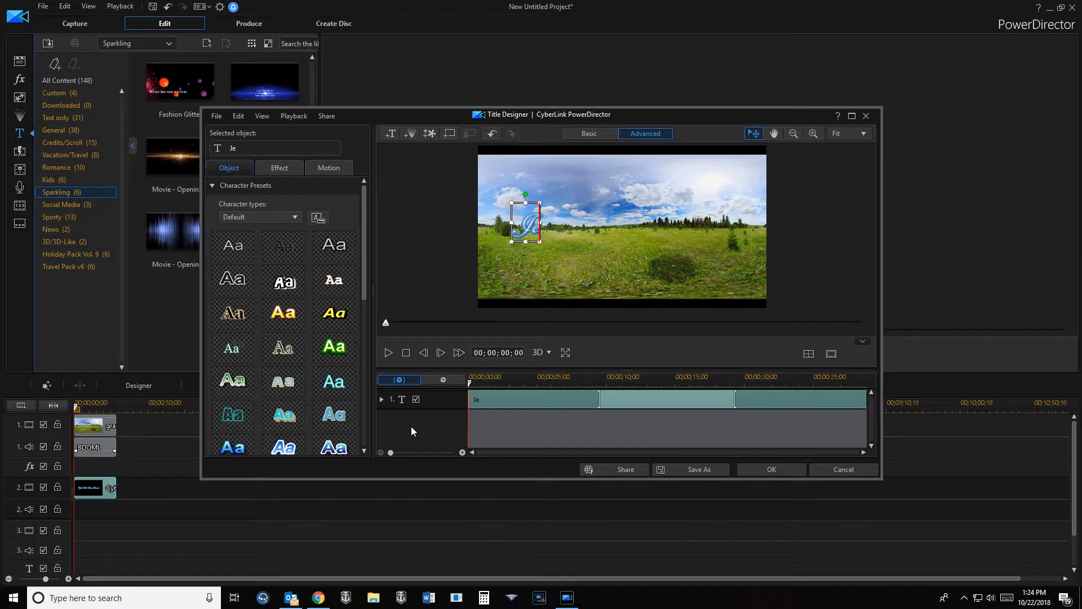
type("ff's")
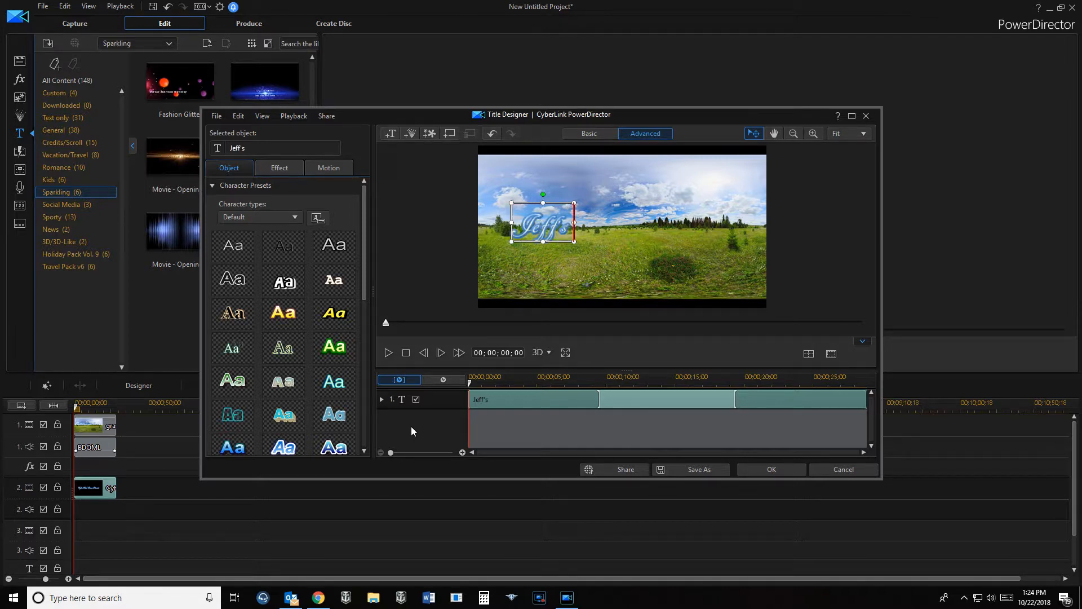
type(" Friendl")
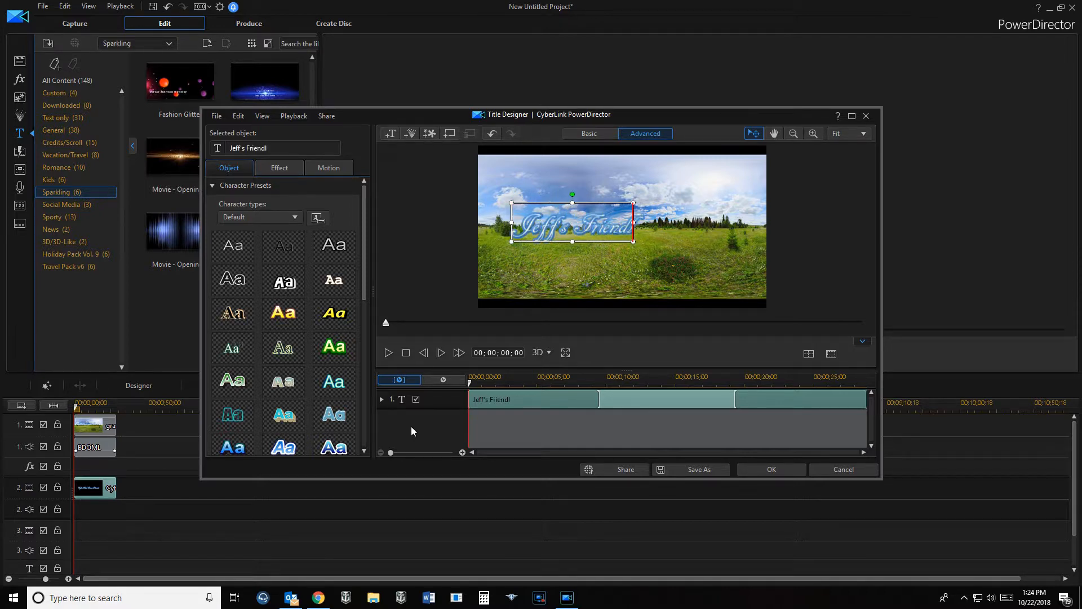
type("y Field")
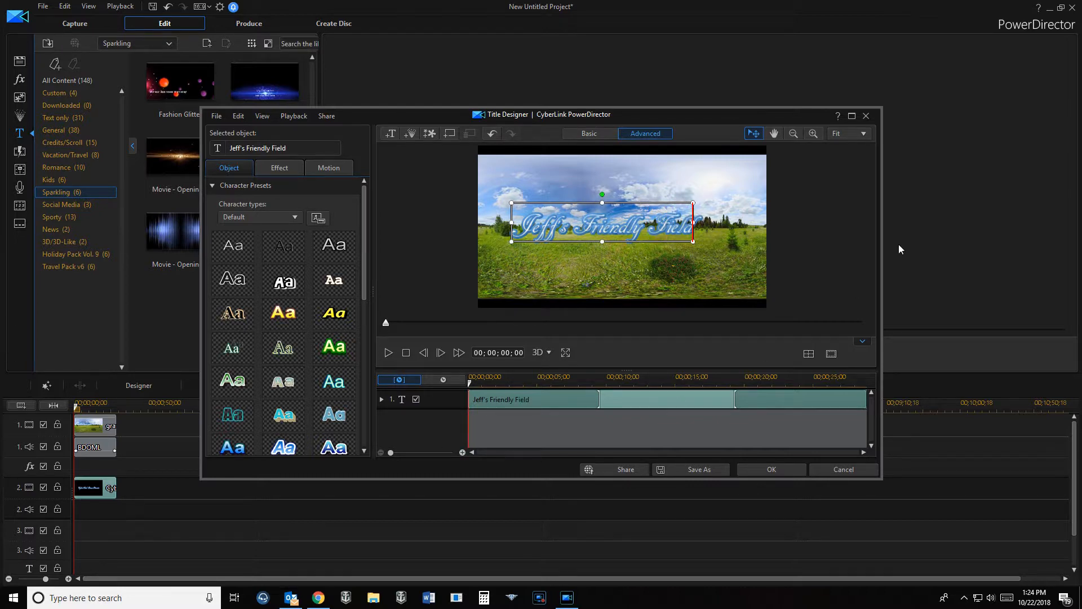
left_click(857, 260)
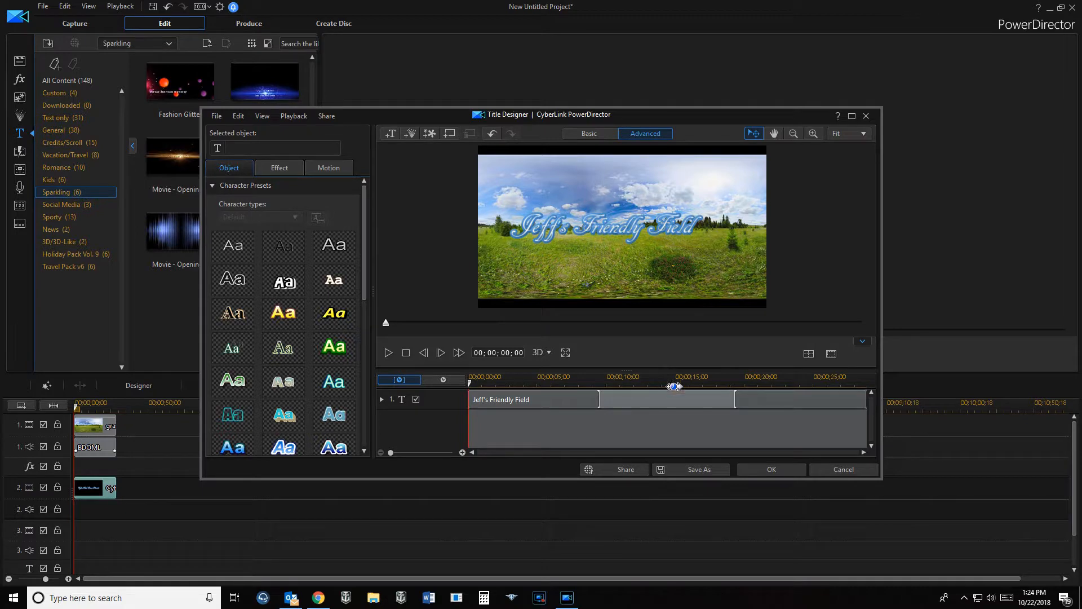
left_click(765, 469)
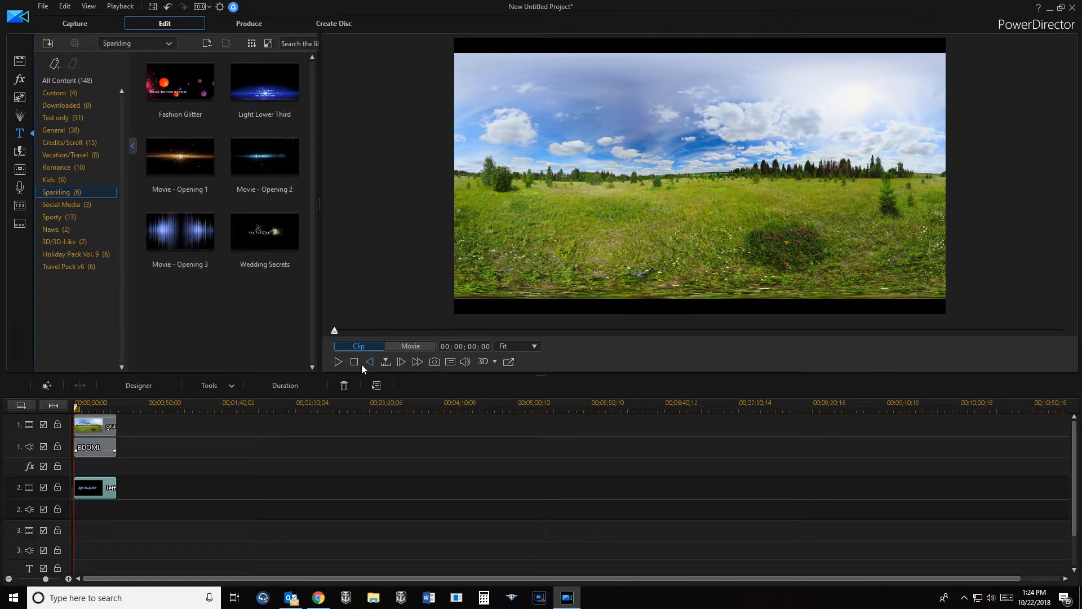
Play the movie from the start to about 00;00;14;12 to check the reworded title over the grassland image.
left_click(338, 365)
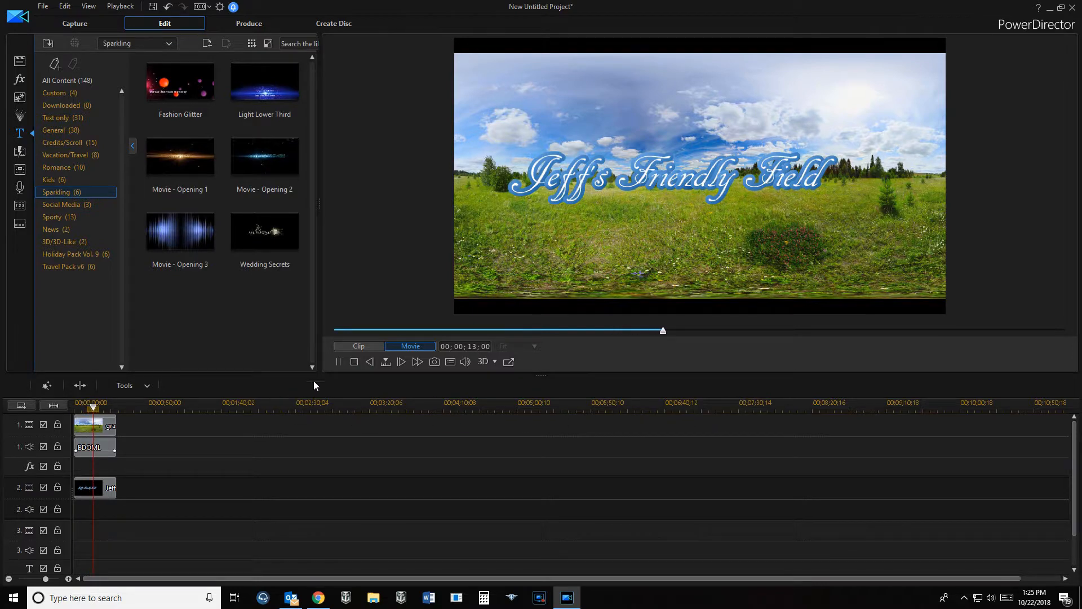
left_click(339, 362)
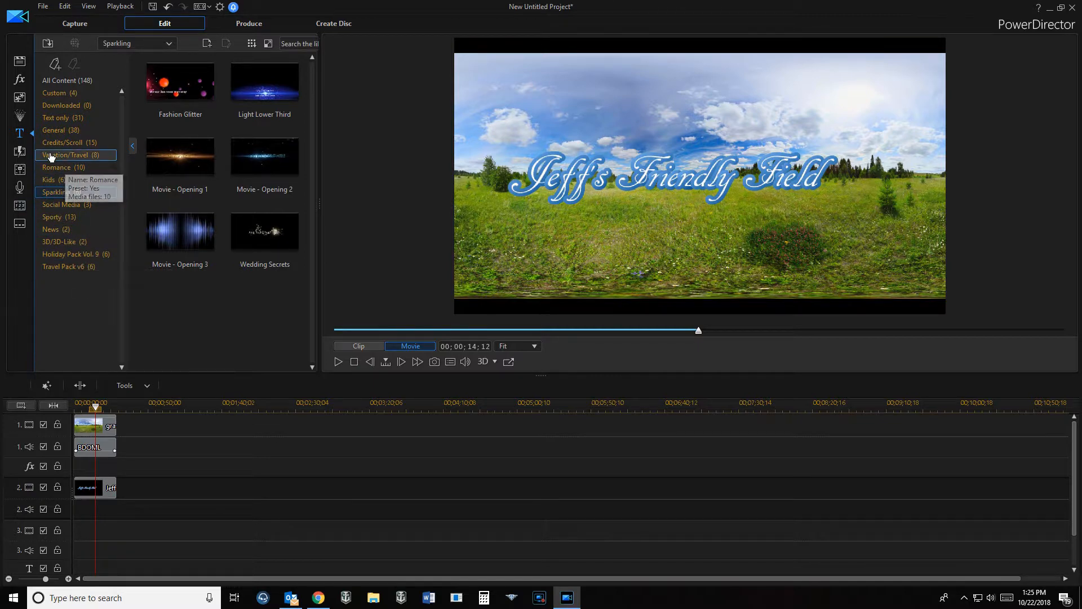
Browse the transition categories, including General, 3D/3D-Like, Block, Geometric, Spin, Stripe and Audio (for music), to examine the available effects.
left_click(20, 153)
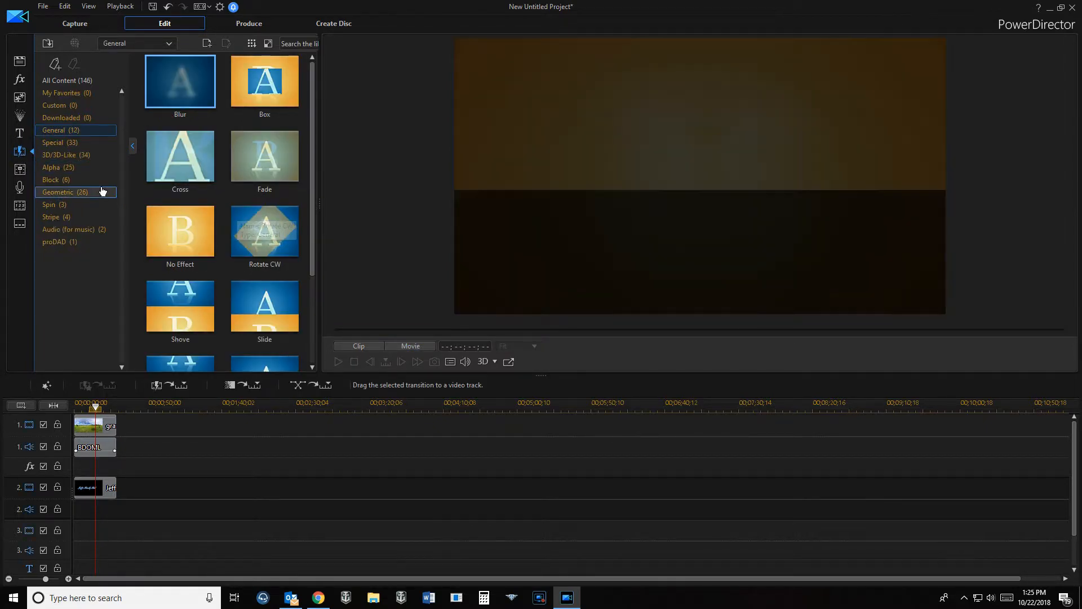
left_click(88, 107)
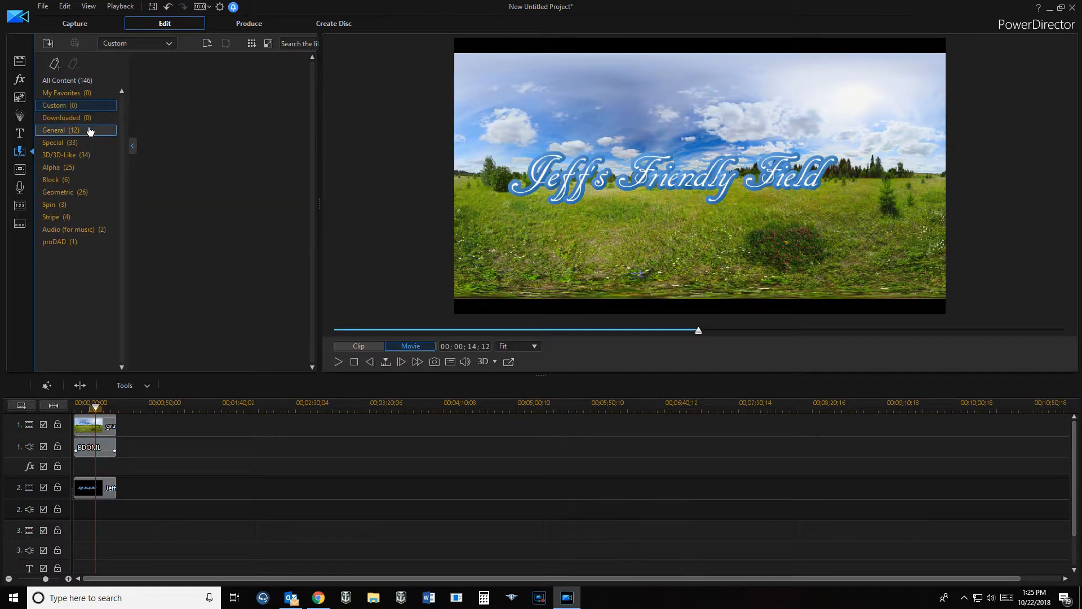
left_click(91, 132)
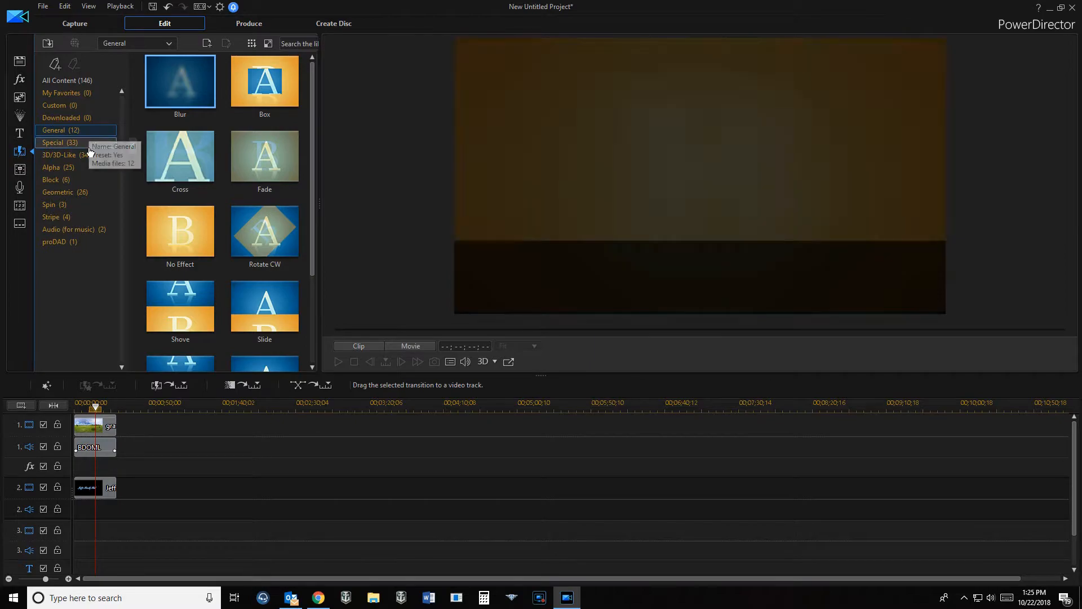
left_click(89, 160)
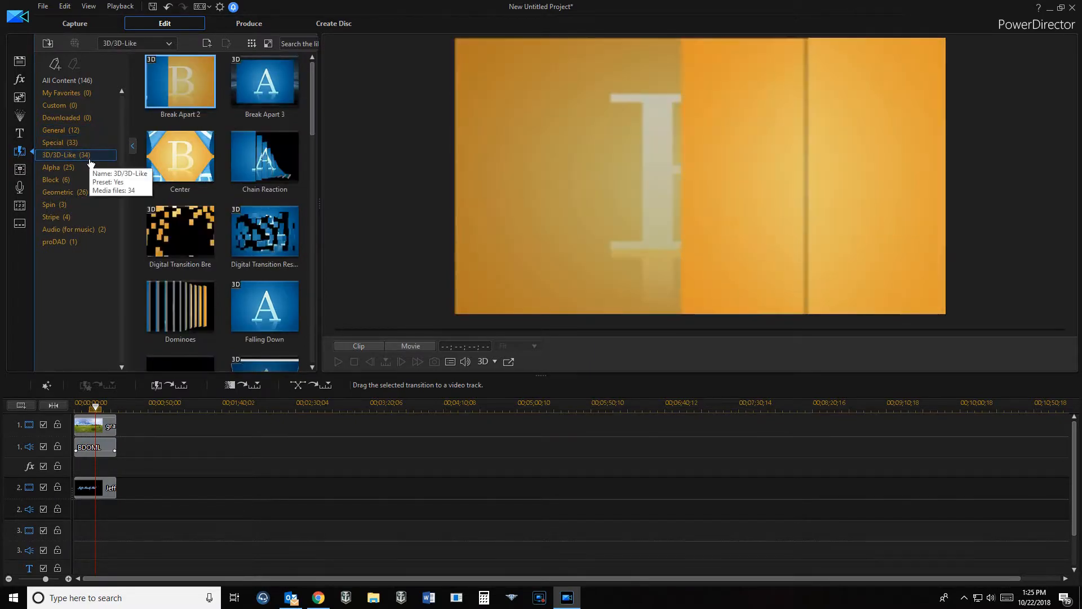
left_click(87, 180)
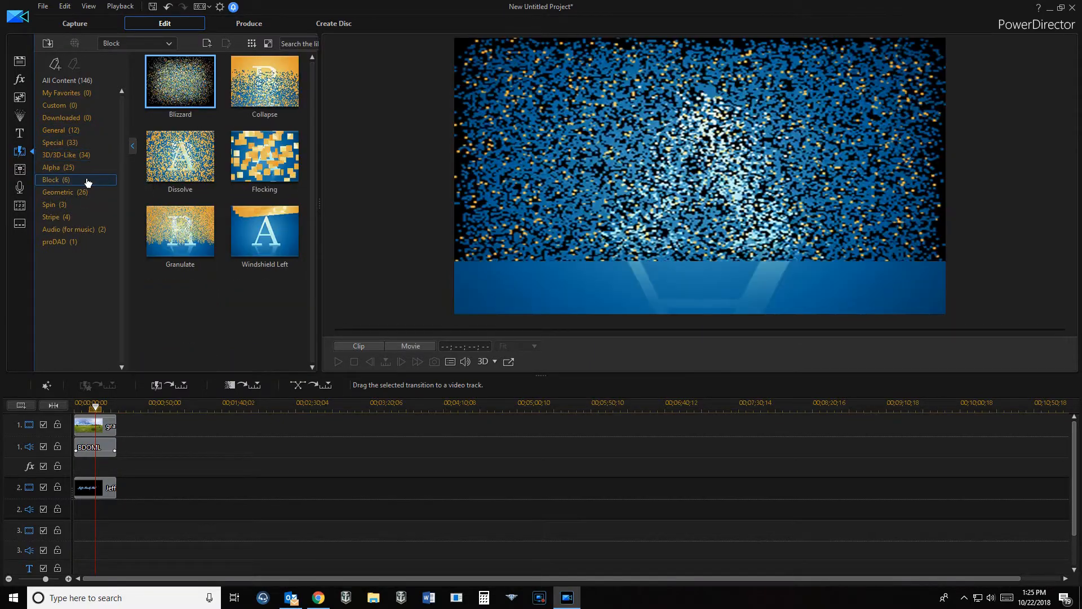
left_click(88, 193)
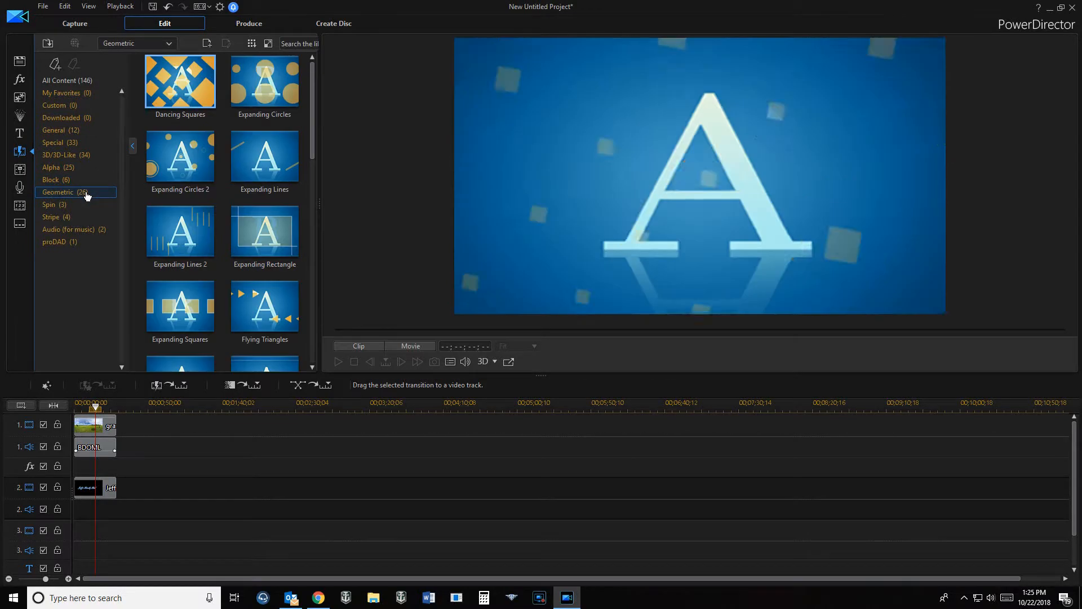
left_click(87, 205)
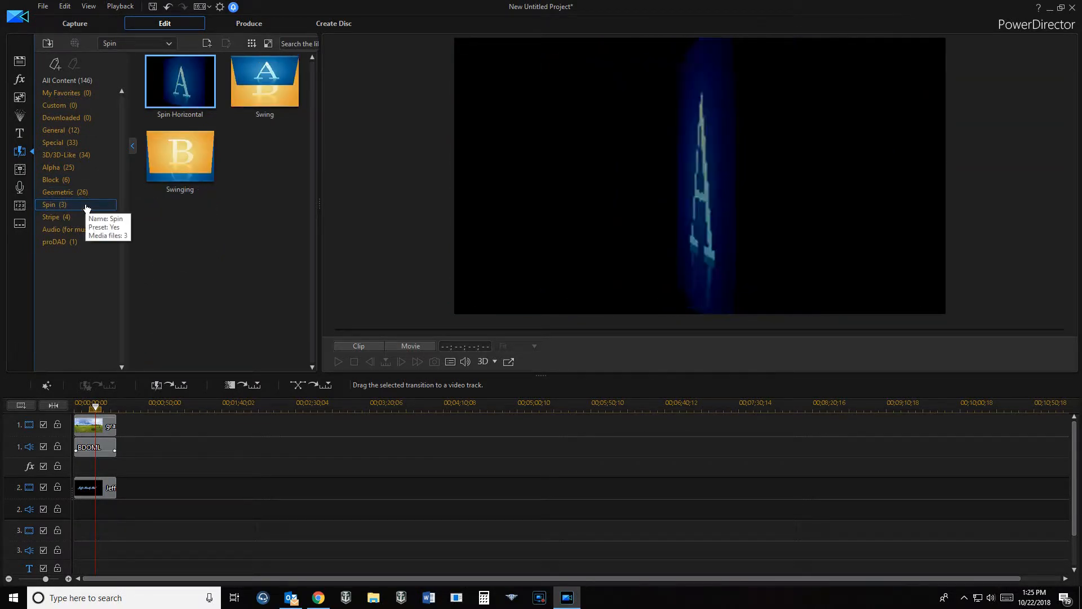
left_click(84, 217)
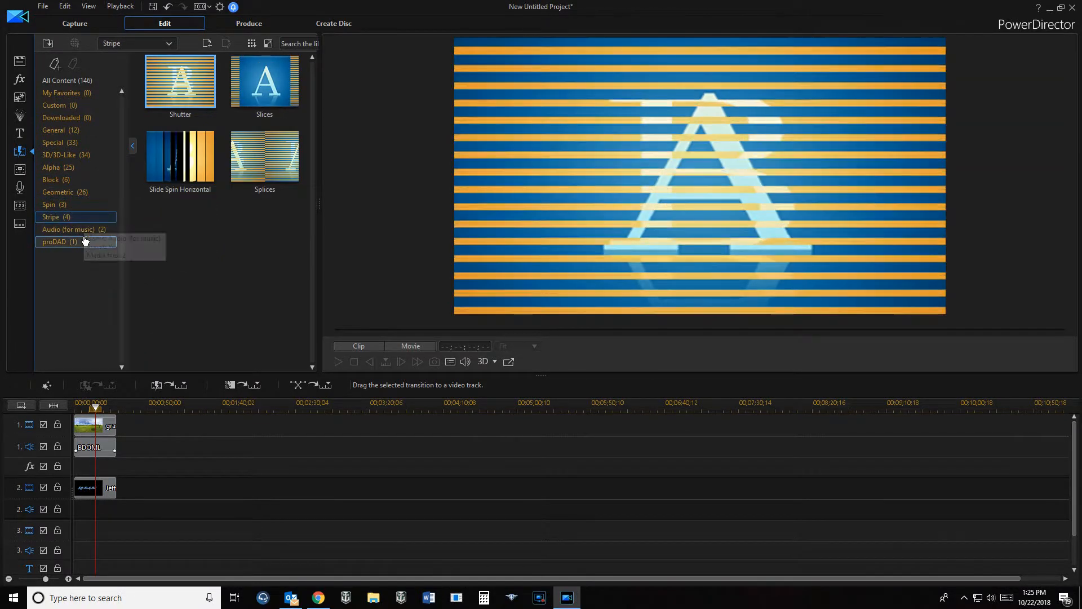
left_click(84, 230)
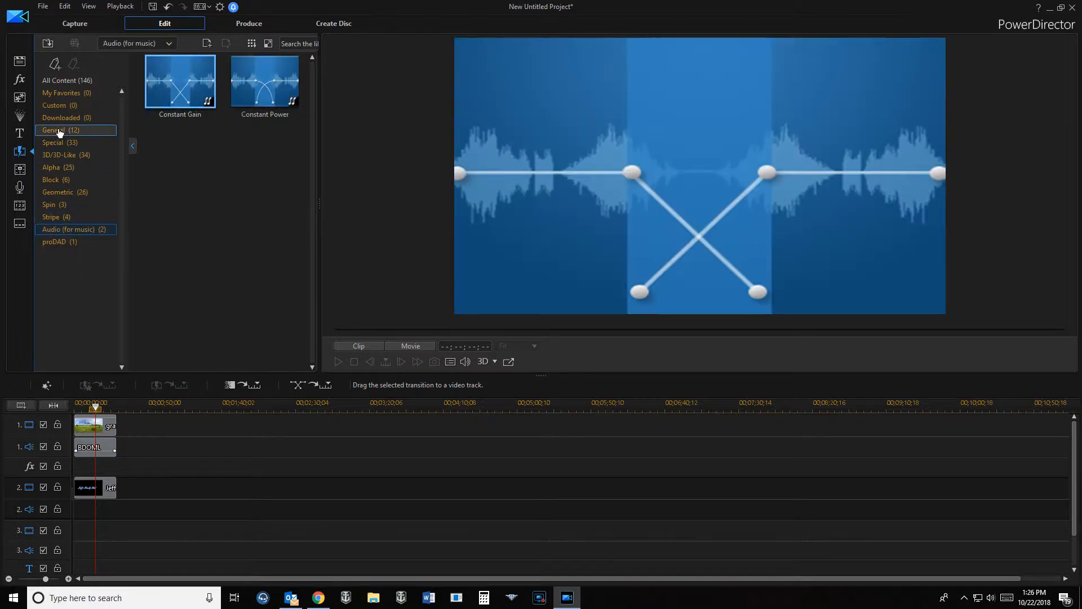
left_click(20, 116)
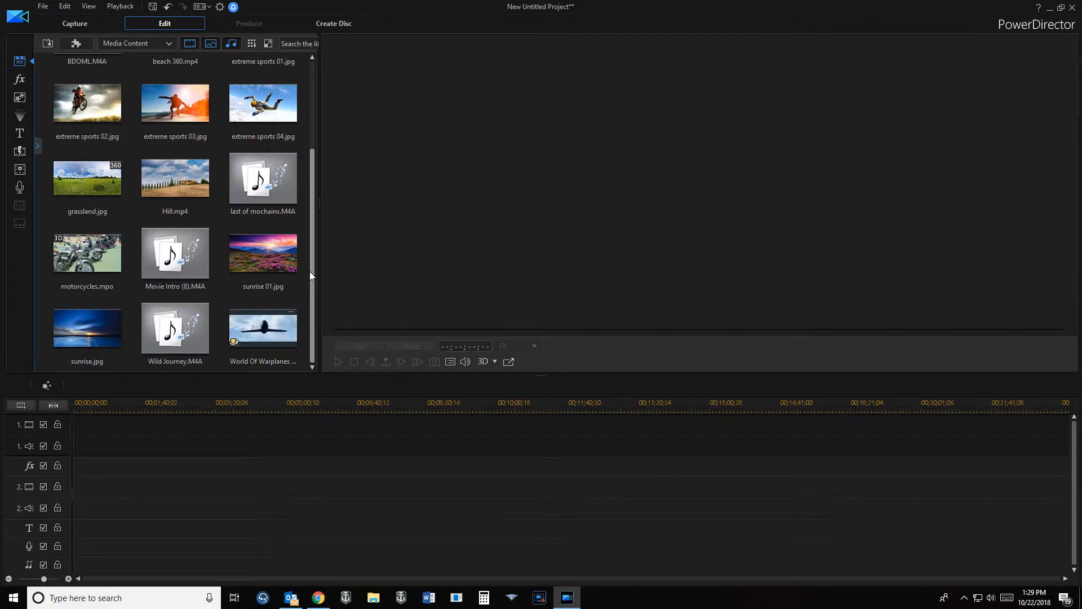
Open the project Header and Trailer.pds from the Video processing folder without saving the current project.
left_click(43, 6)
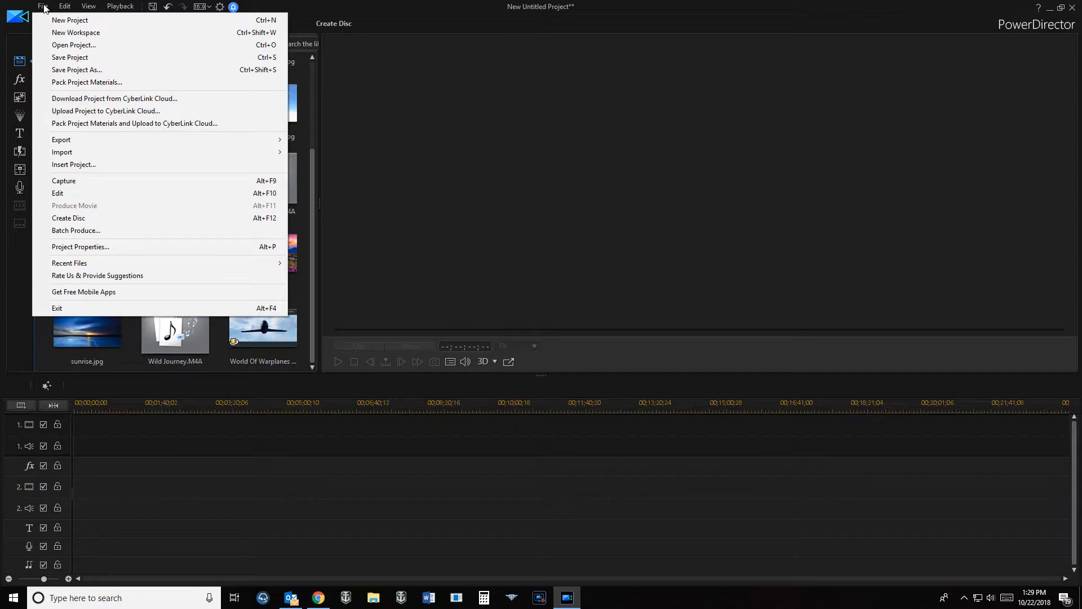
mouse_move(80, 154)
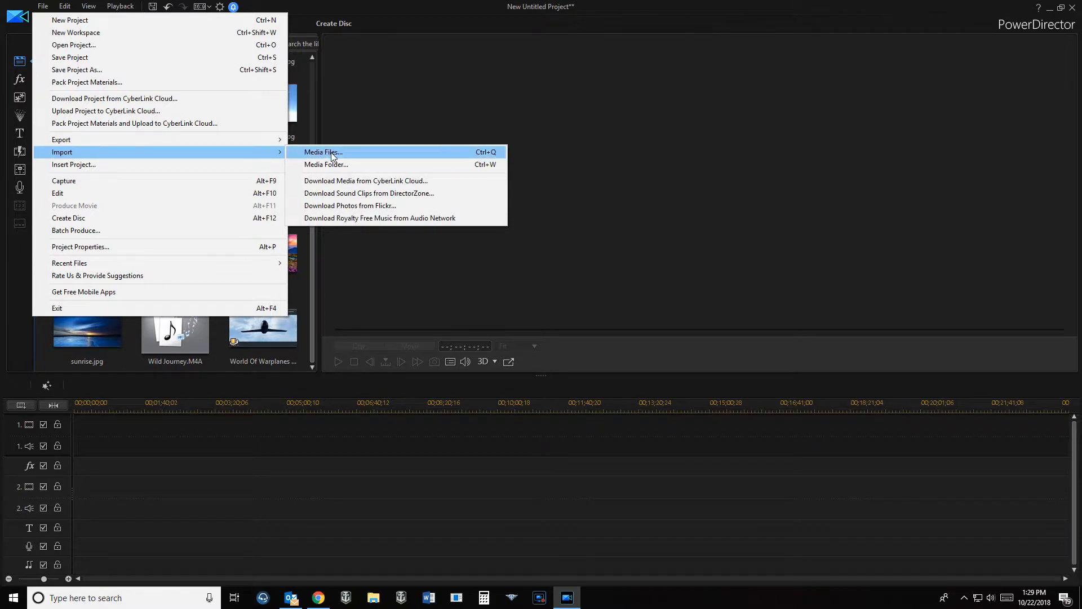
left_click(93, 47)
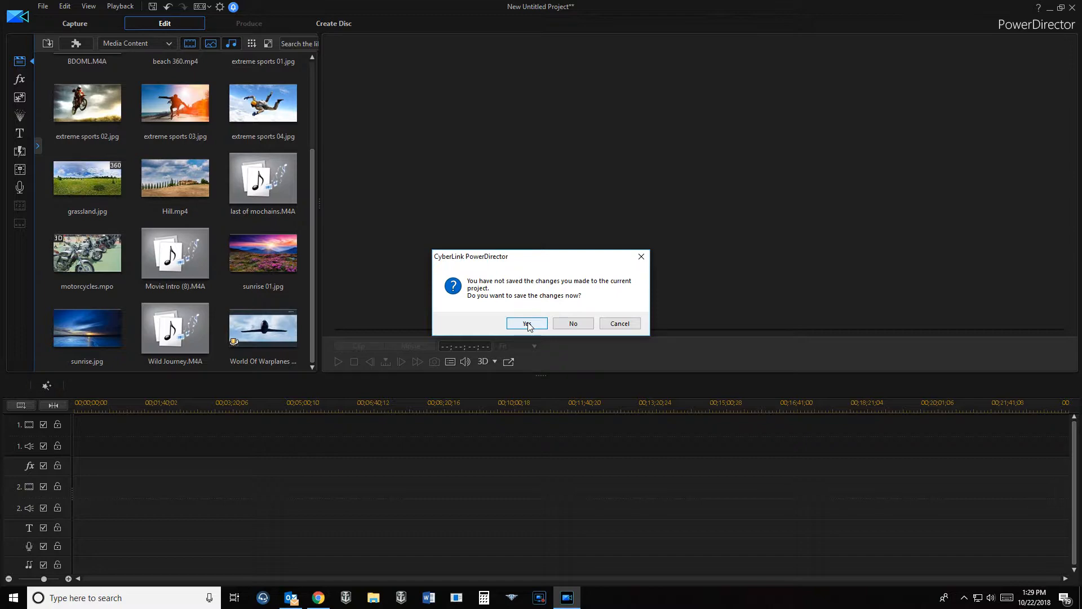
left_click(573, 324)
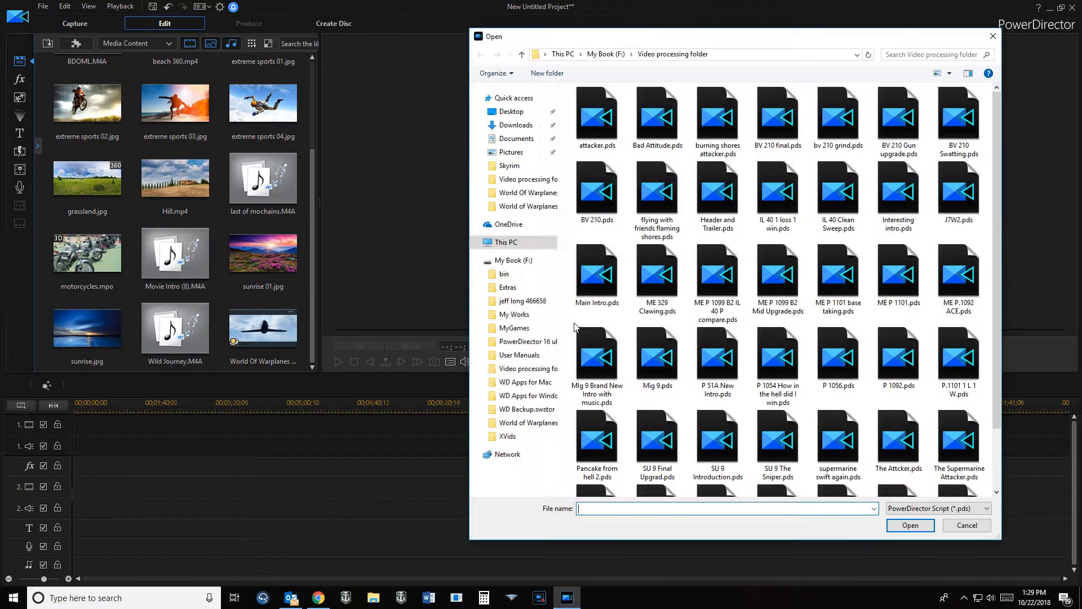
double_click(711, 196)
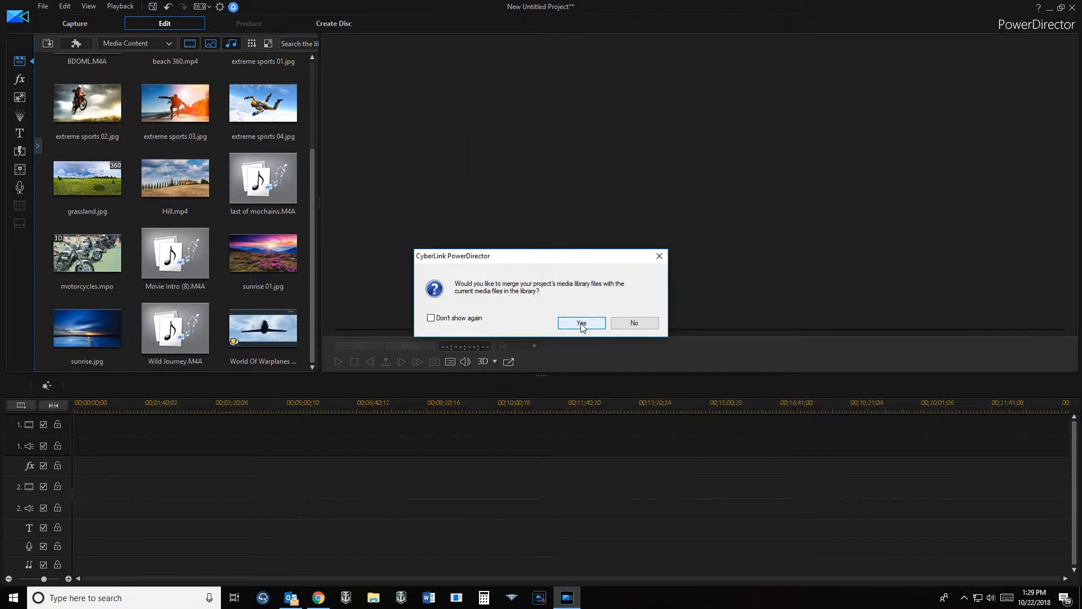
left_click(634, 323)
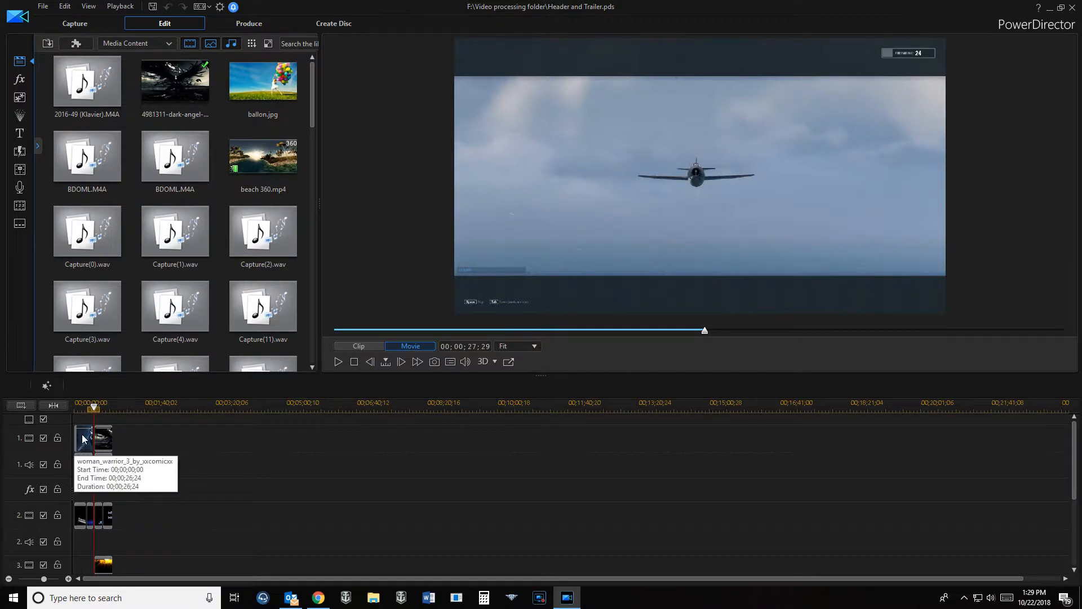
Play the header section of the movie from near the start, and move the playhead to its end at about 00;00;26;11.
left_click_drag(96, 414, 78, 415)
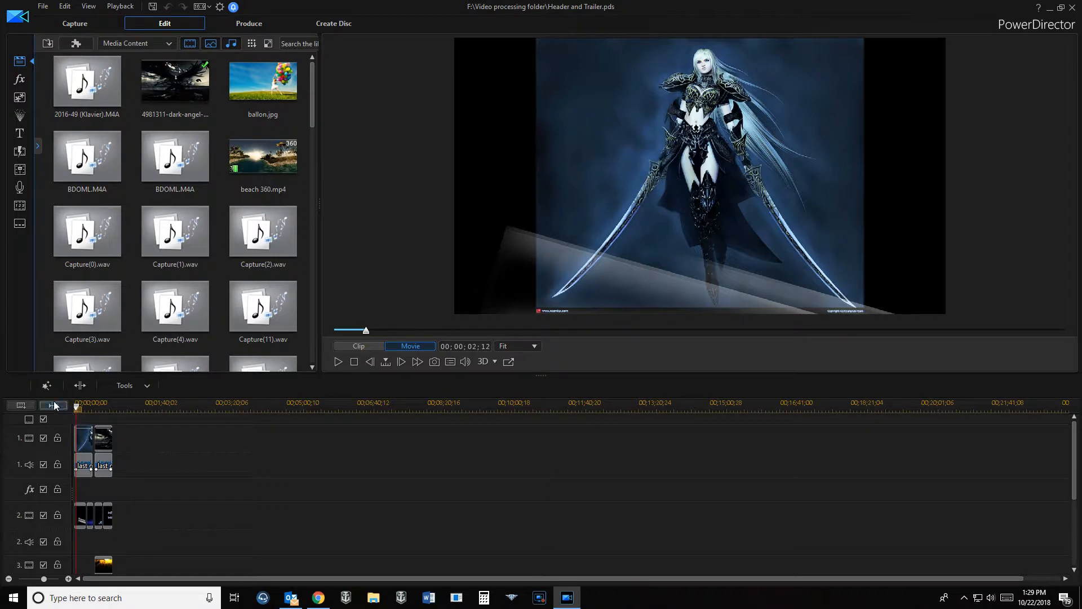
left_click(336, 364)
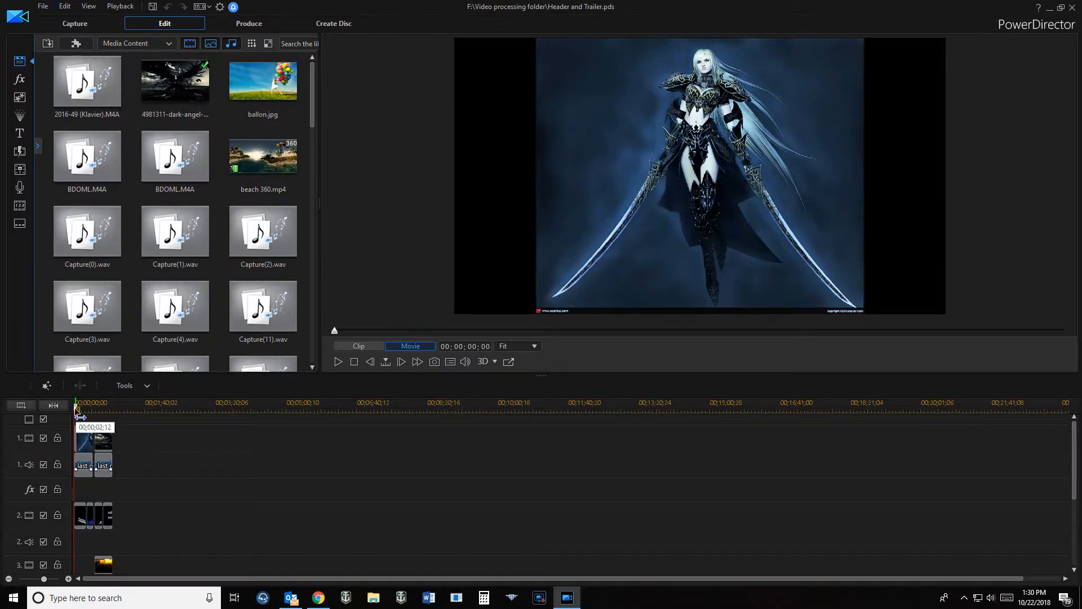
left_click_drag(79, 412, 99, 413)
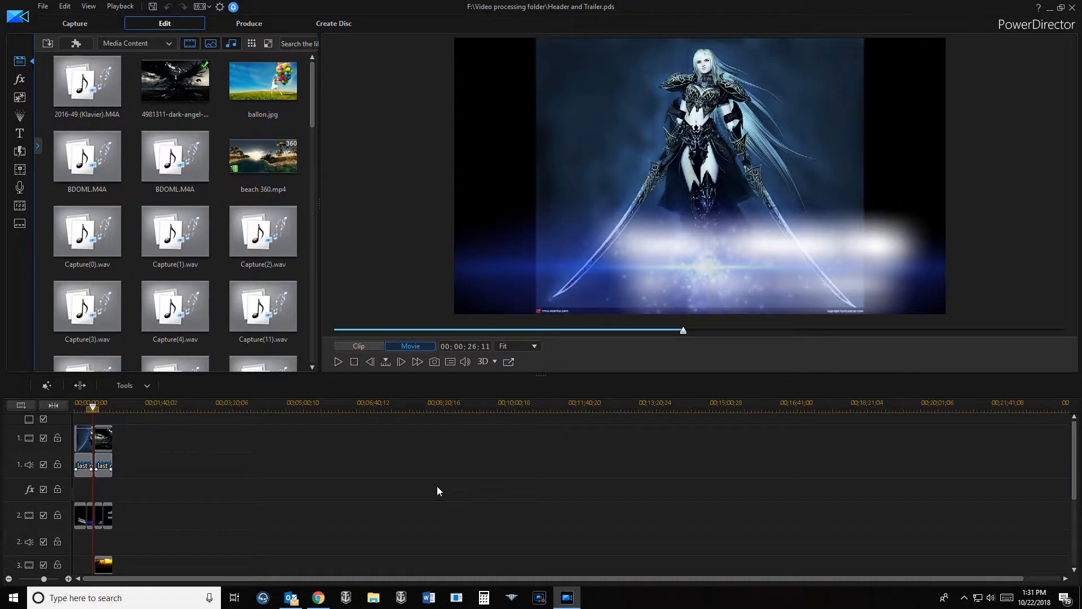
Import the gameplay video World Of Warplanes 2018.10.21 - 21.44.33.03.mp4 from the World Of Warplanes folder into the media library.
left_click(44, 7)
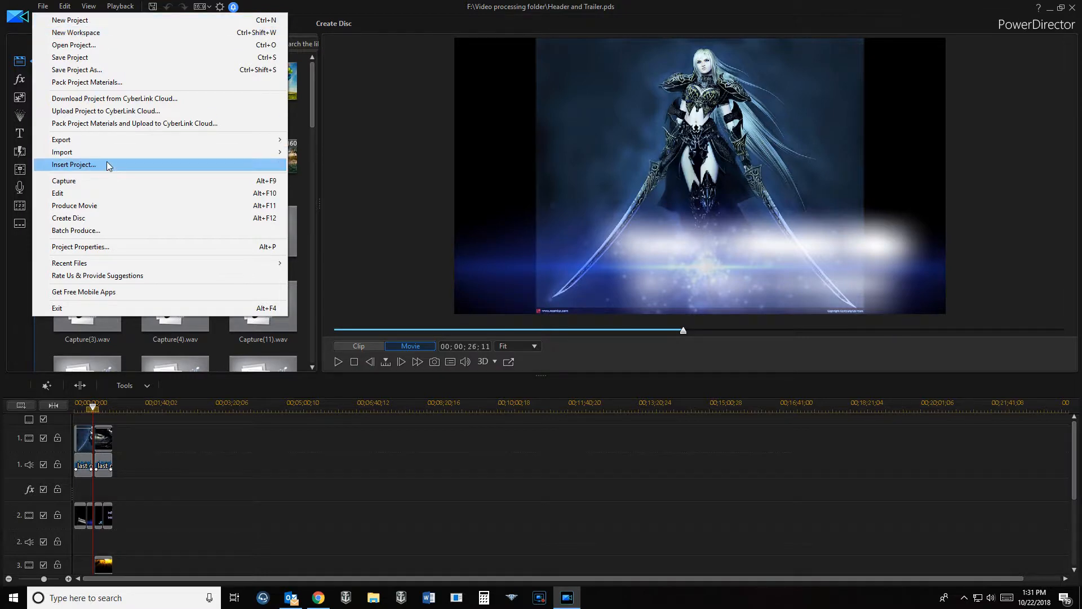
mouse_move(112, 148)
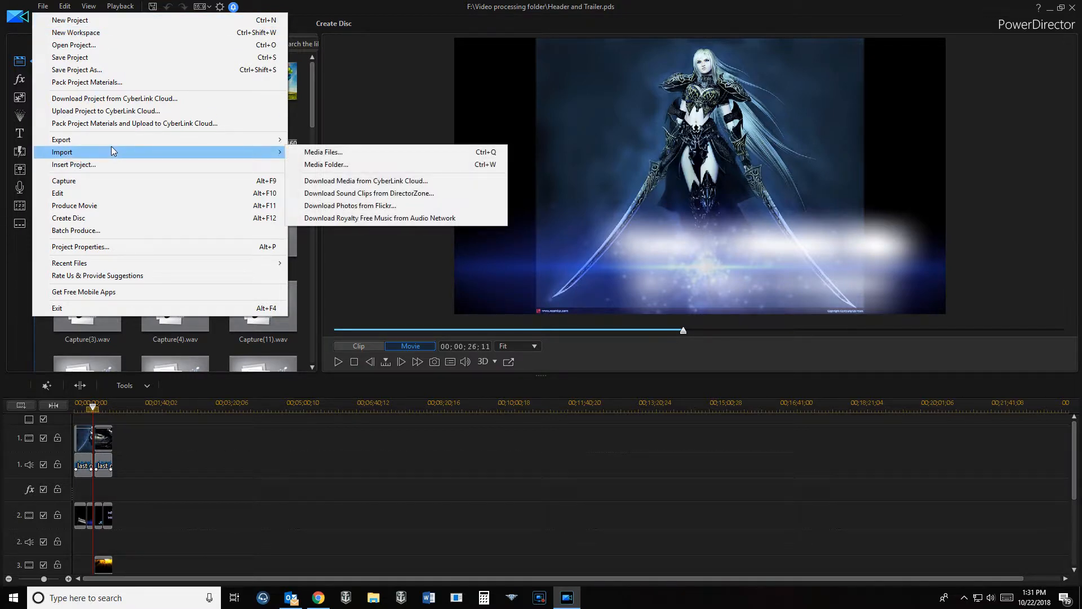
left_click(323, 151)
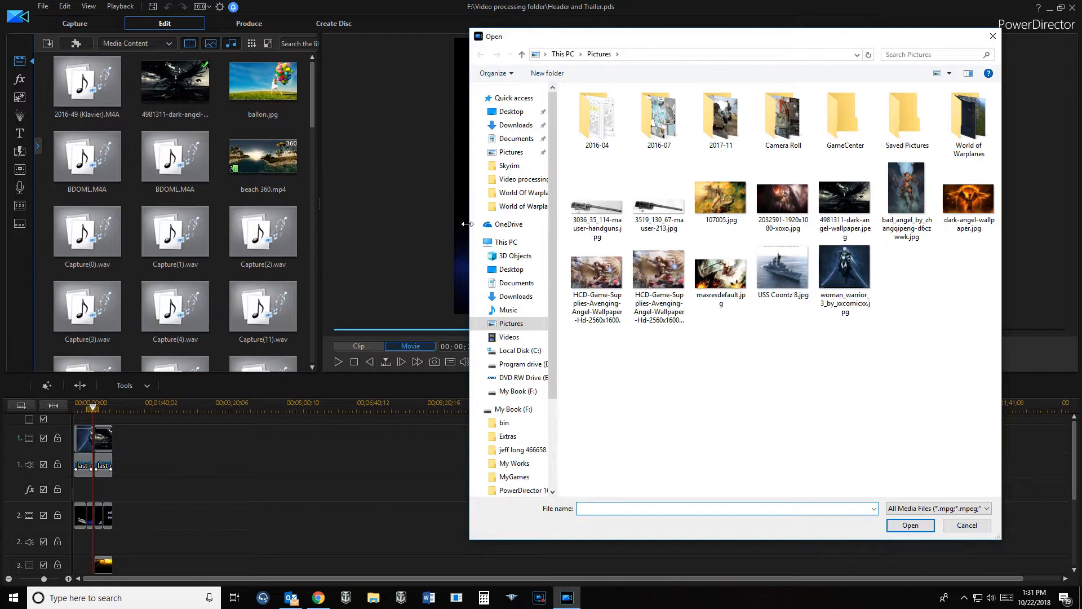
left_click(523, 192)
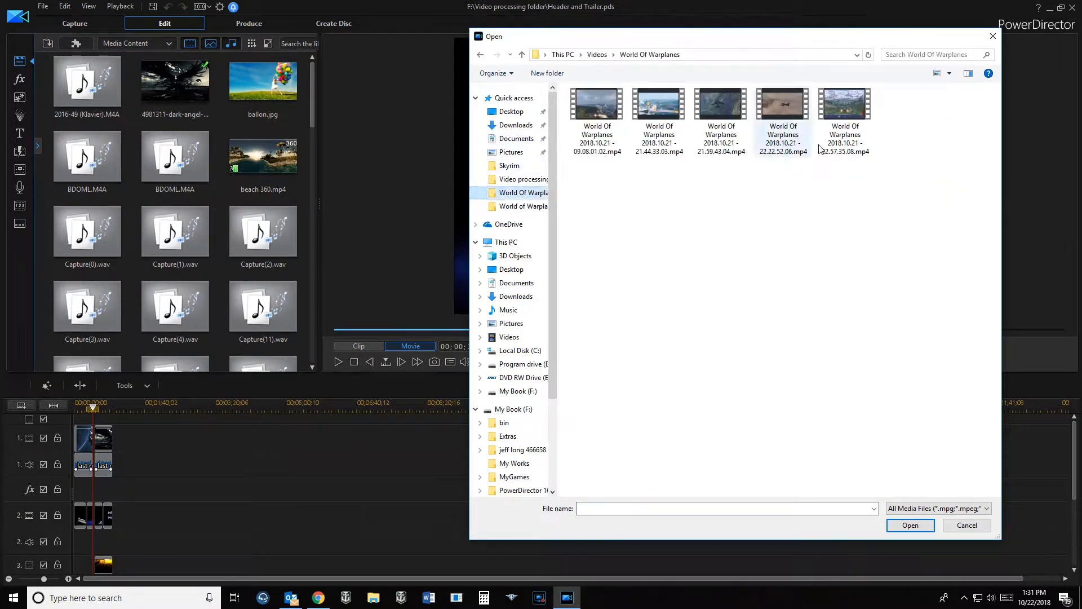
double_click(663, 101)
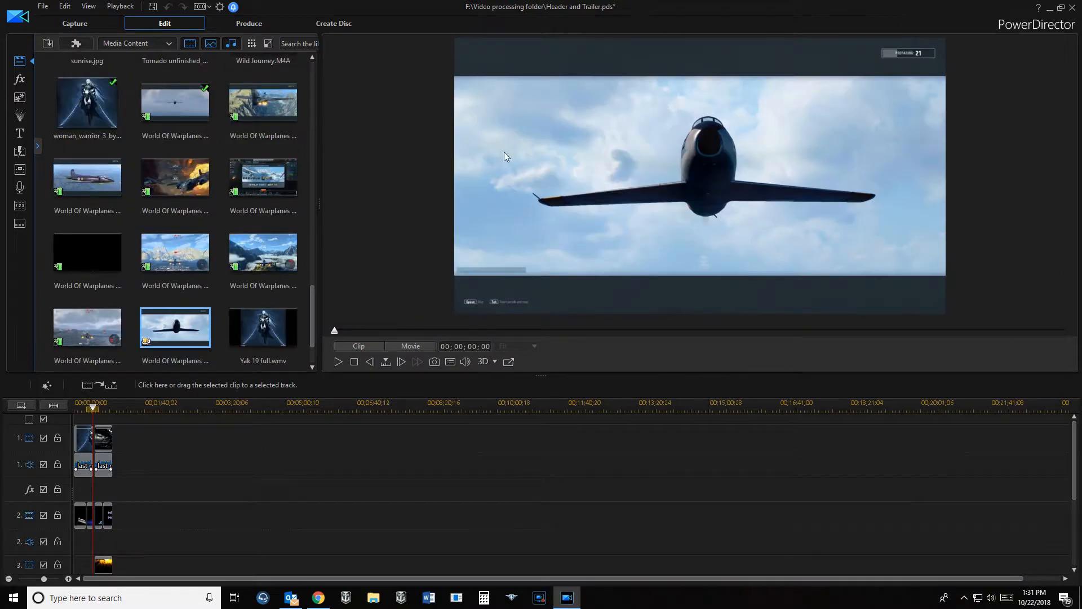
Insert the imported gameplay clip on video track 1 at 00;00;26;11, between header and trailer, moving all following clips.
right_click(181, 337)
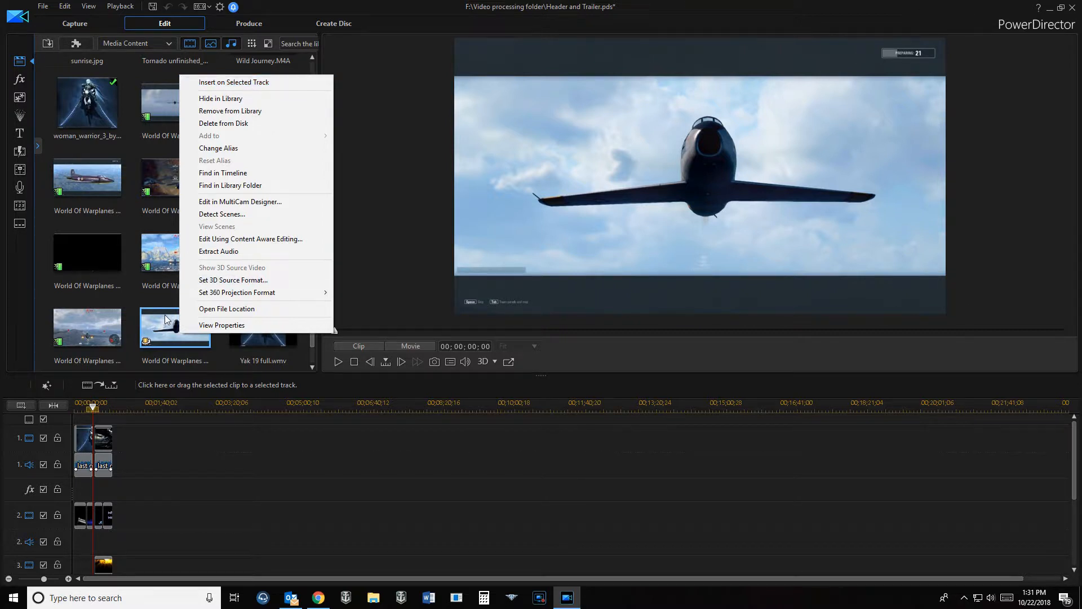
left_click(260, 85)
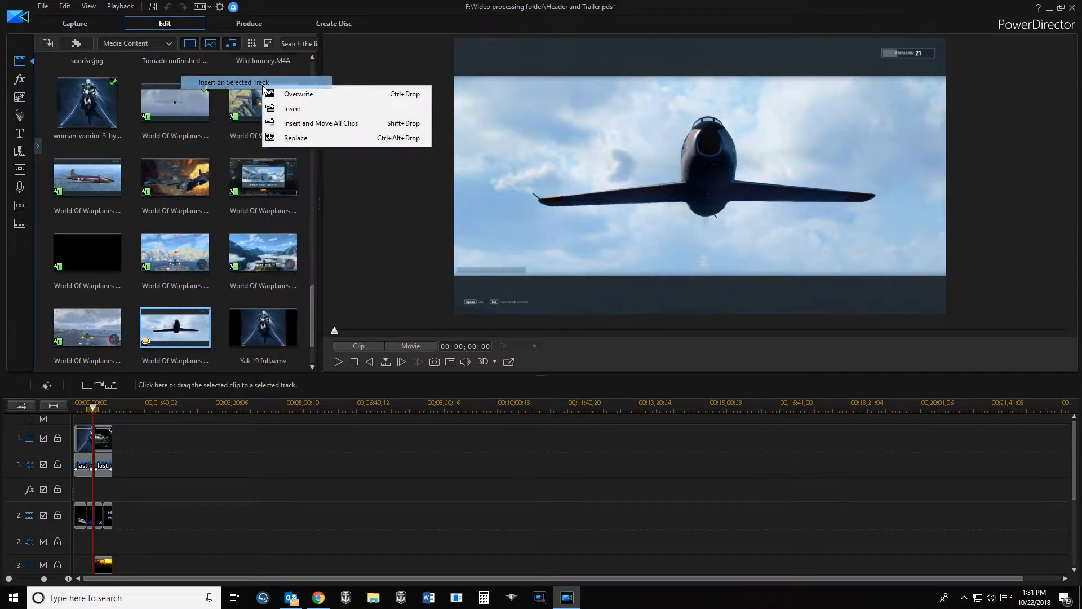
left_click(369, 124)
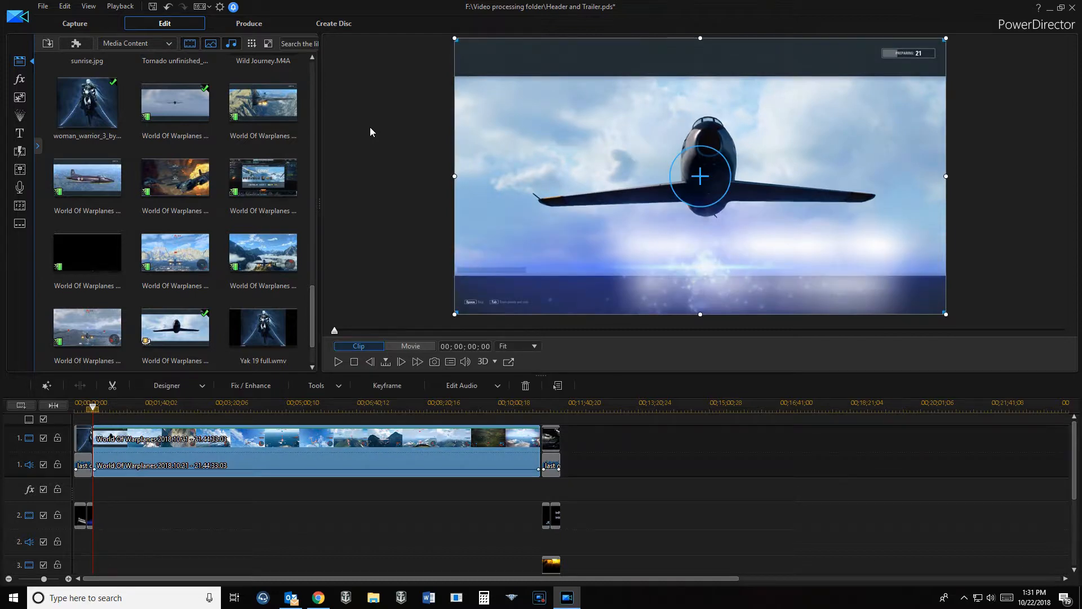
Scrub through the header into the gameplay footage and position the playhead at 00;00;29;17, just inside the gameplay clip.
left_click(93, 408)
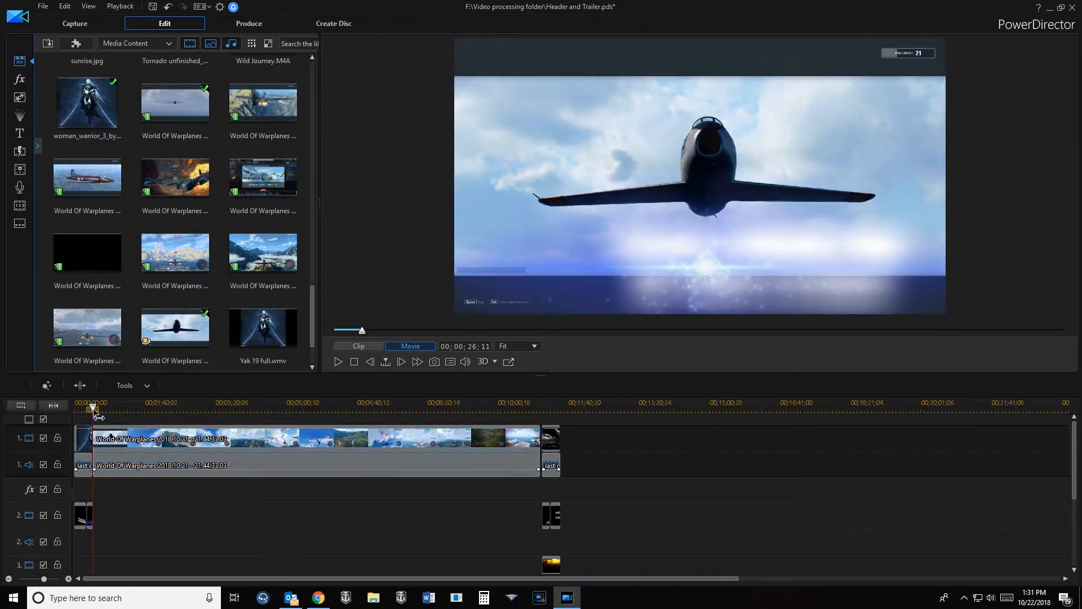
left_click_drag(98, 416, 85, 416)
left_click(80, 424)
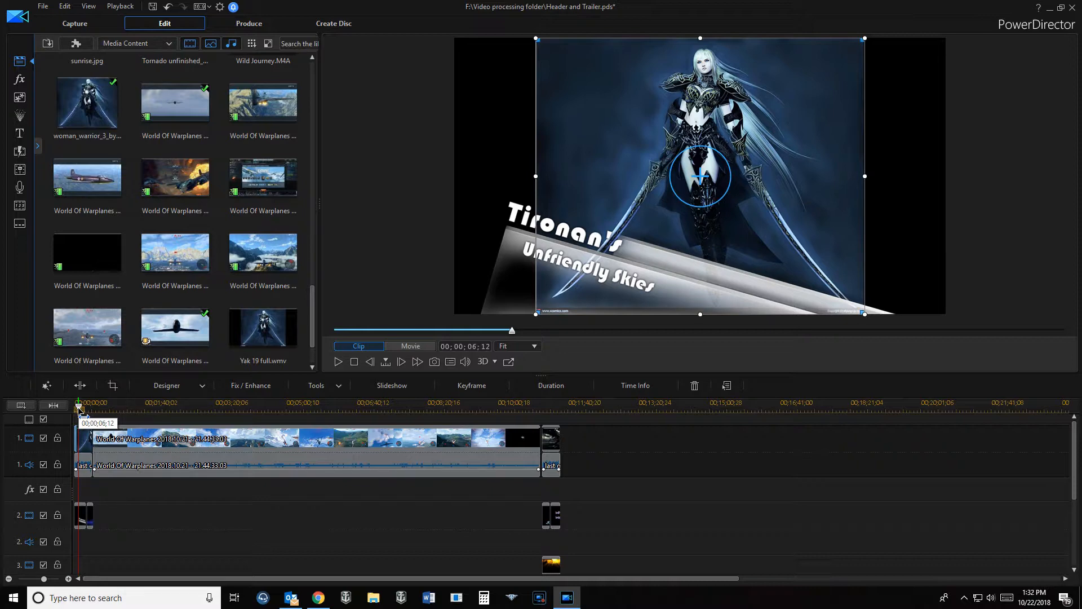
left_click_drag(79, 407, 98, 415)
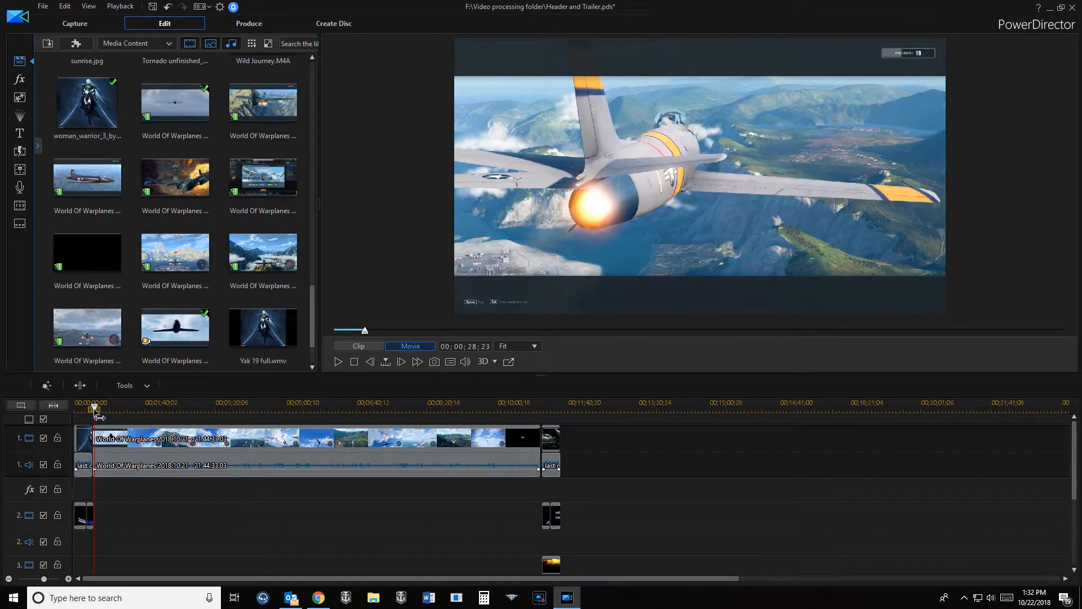
left_click_drag(99, 415, 100, 416)
left_click(107, 450)
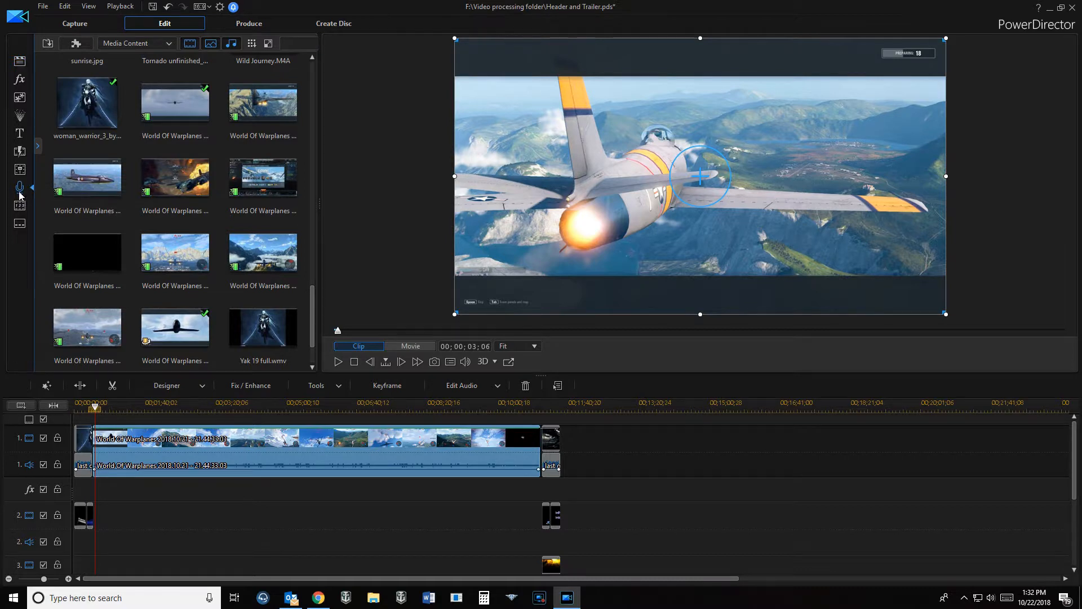
Open the voice-over recording settings and raise the microphone's audio input level to 98.
left_click(20, 187)
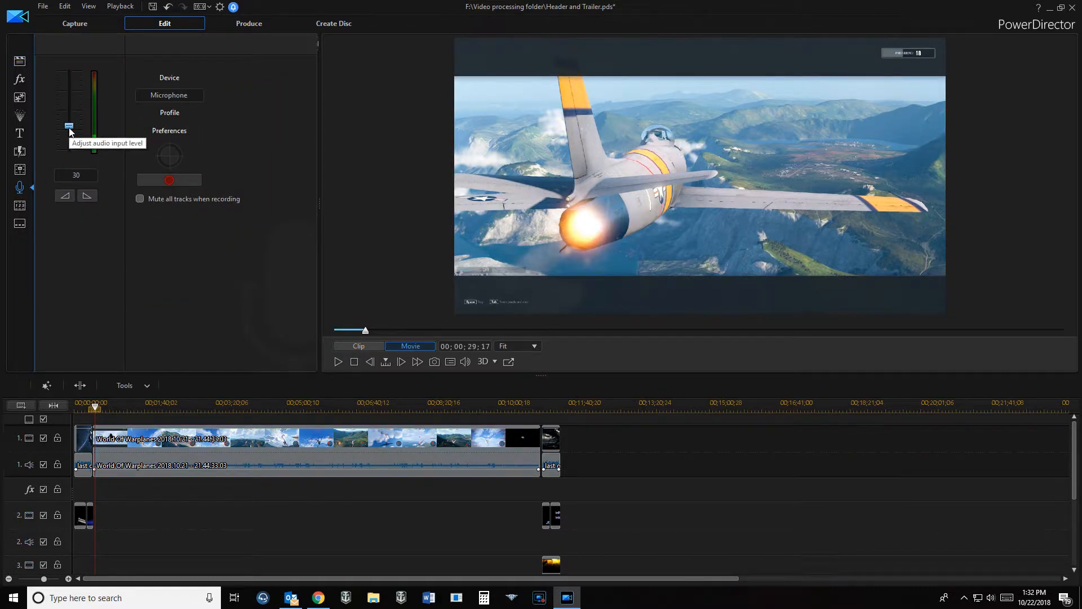
left_click_drag(68, 128, 69, 124)
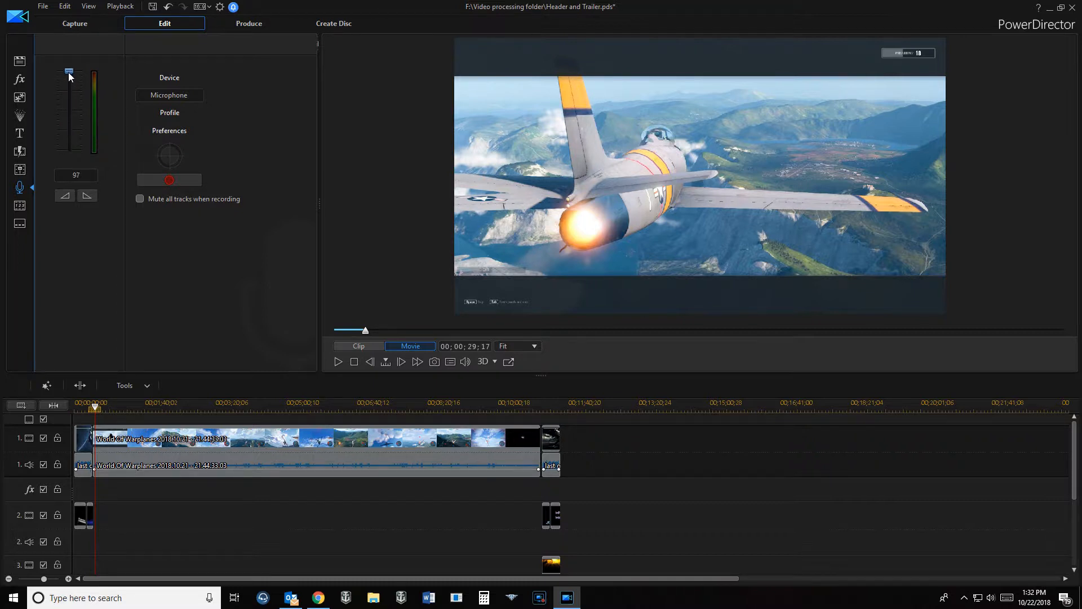
left_click_drag(69, 72, 69, 70)
Examine the recorded narration clip on the voice track and compare its extent with the gameplay clip.
mouse_move(1074, 461)
left_mouse_down()
mouse_move(1072, 535)
mouse_move(1072, 479)
left_mouse_up()
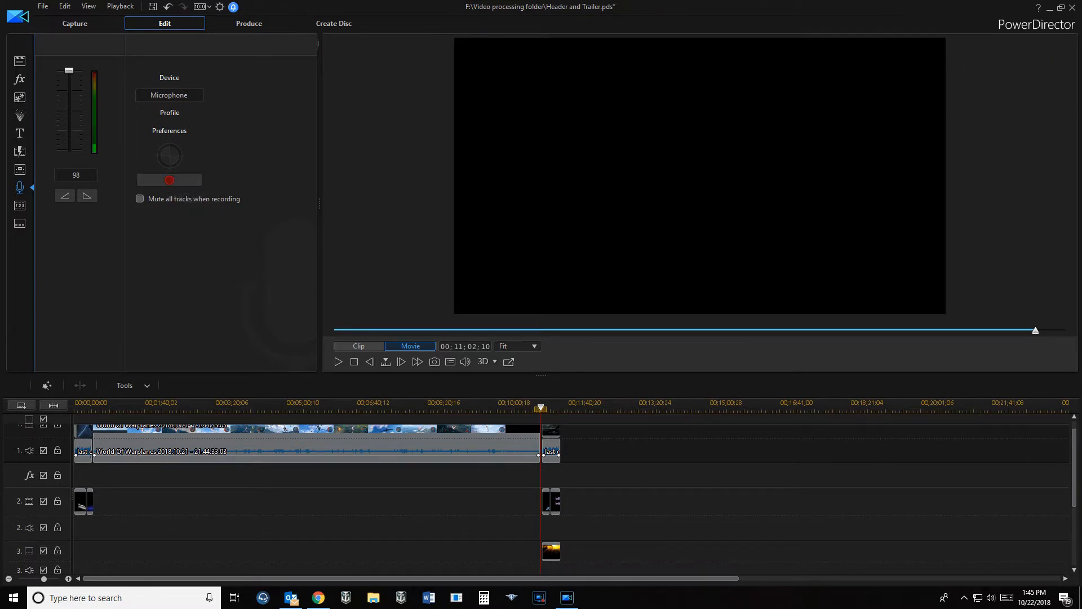
left_click_drag(1072, 483, 1080, 534)
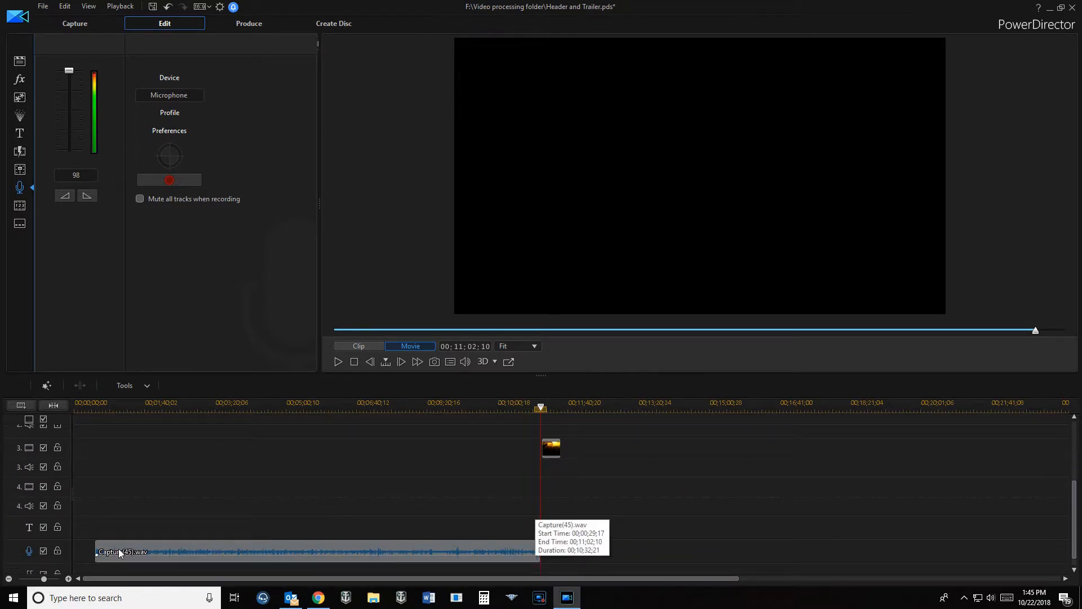
left_click_drag(1073, 520, 1072, 454)
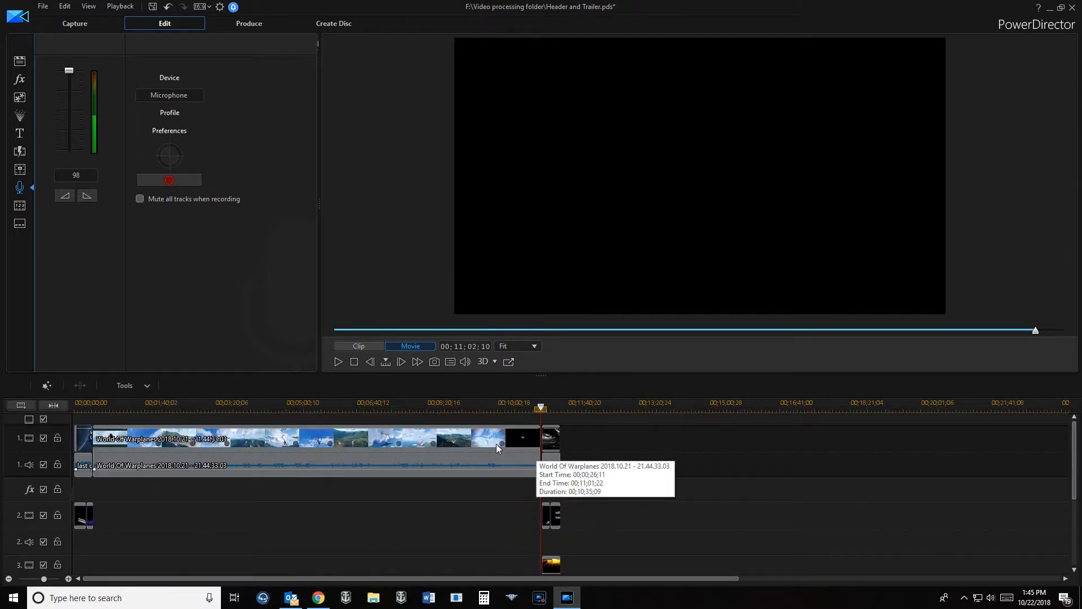
Play the movie from 00;00;23;29 to 00;00;41;00 to check the change from header to narrated gameplay.
left_click_drag(546, 416, 91, 420)
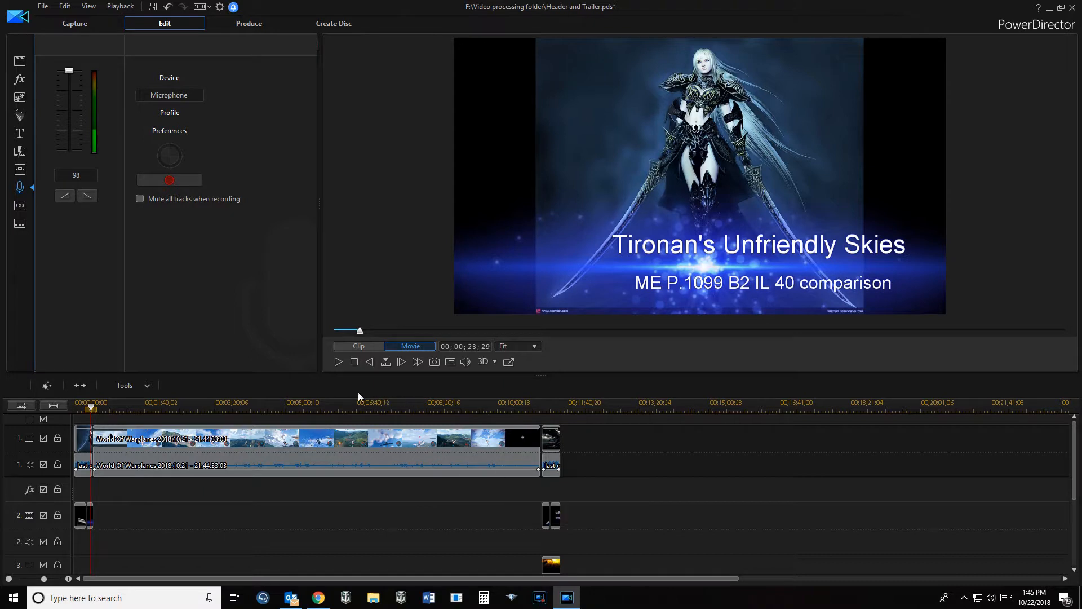
left_click(336, 366)
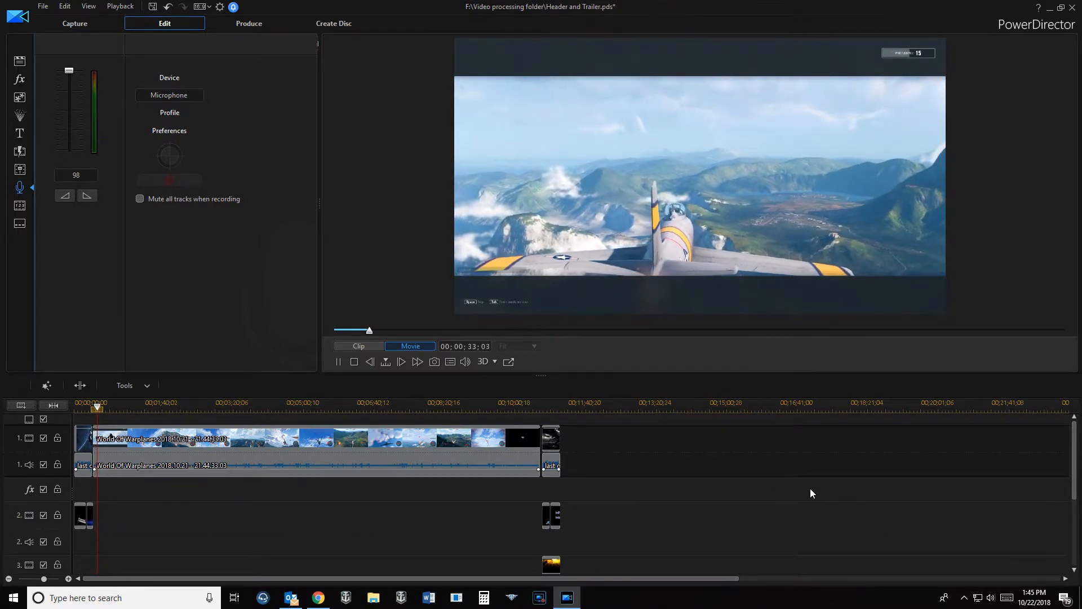
left_click_drag(1074, 459, 1078, 523)
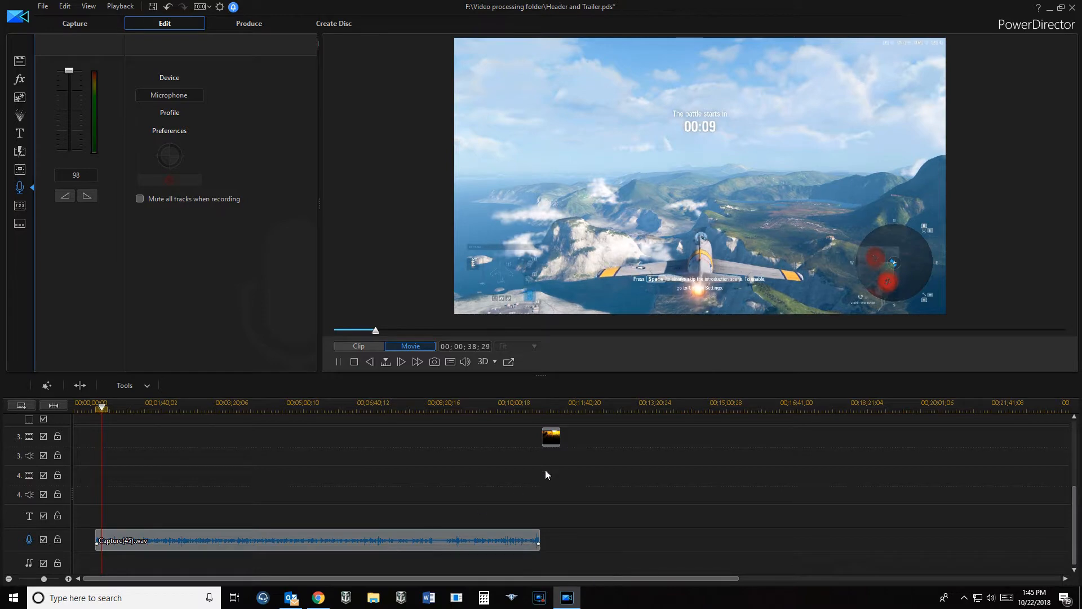
left_click(339, 361)
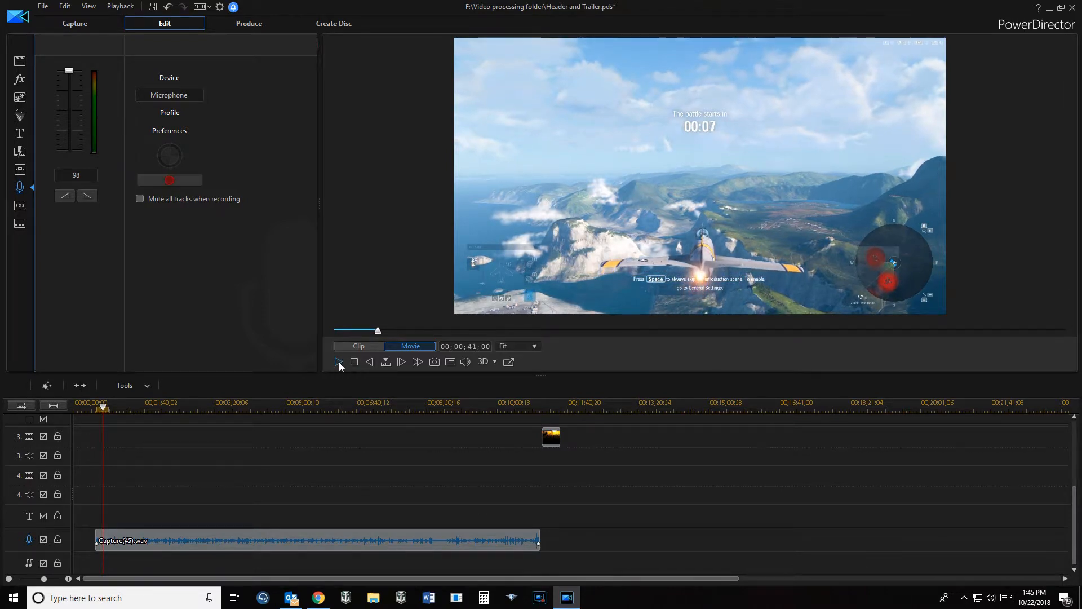
Replace the subtitle "ME P.1099 B2 IL 40 comparison" in the header's second title with "F 86 Slasher Unleashed".
left_click_drag(1080, 502, 1074, 431)
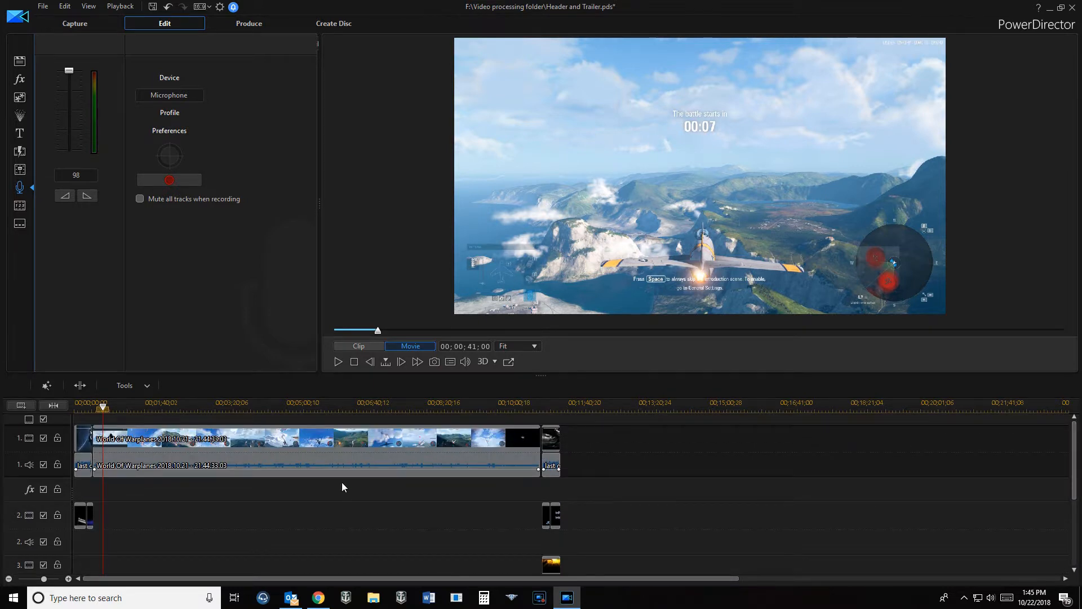
left_click(90, 517)
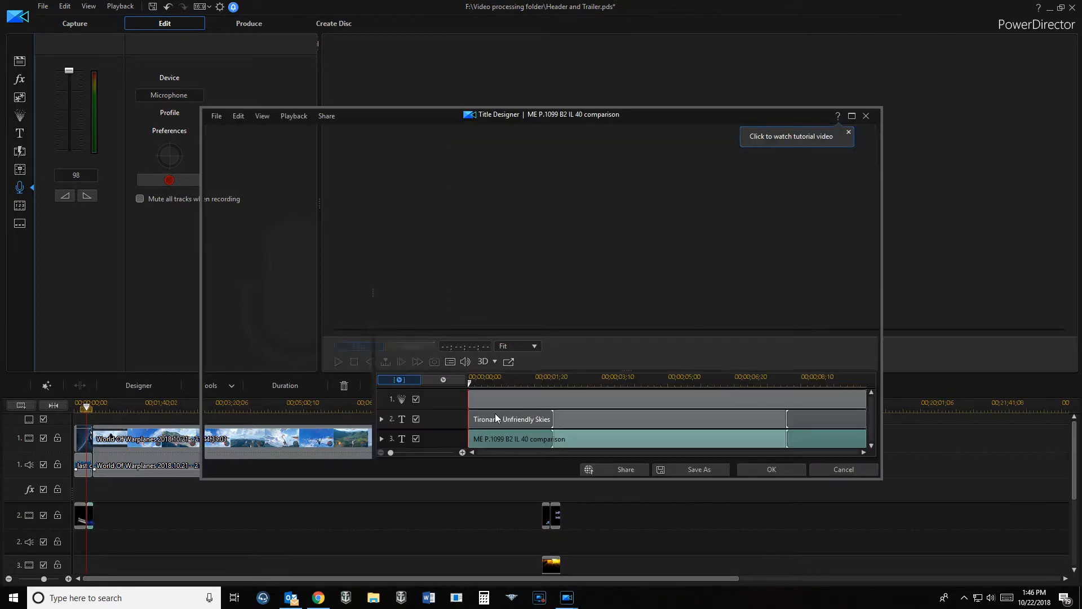
left_click(620, 289)
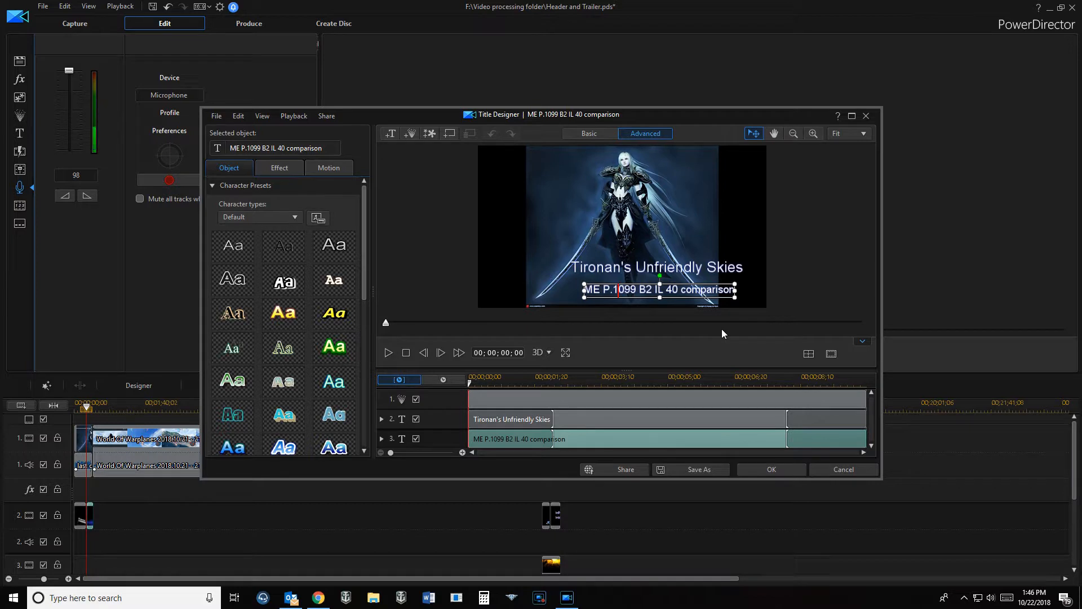
key("BackSpace")
key("BackSpace")
key("BackSpace")
key("BackSpace")
key("BackSpace")
key("BackSpace")
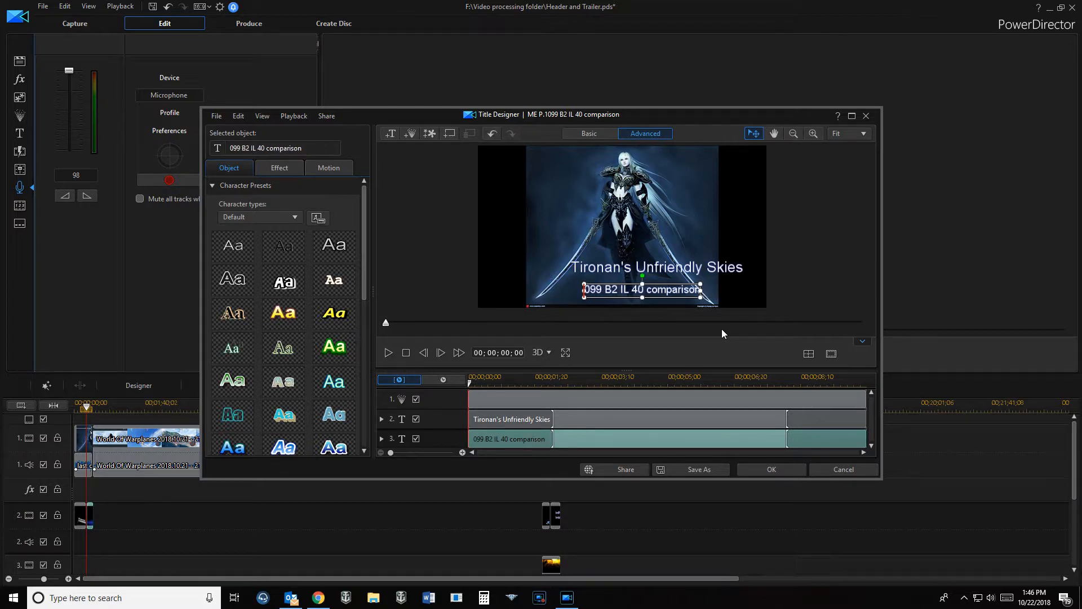
key("Delete")
key("Delete")
key("Delete")
key("Delete")
key("Delete")
key("Delete")
key("Delete")
key("Delete")
key("Delete")
key("Delete")
key("Delete")
key("Delete")
key("Delete")
key("Delete")
key("Delete")
key("Delete")
key("Delete")
key("Delete")
key("Delete")
key("Delete")
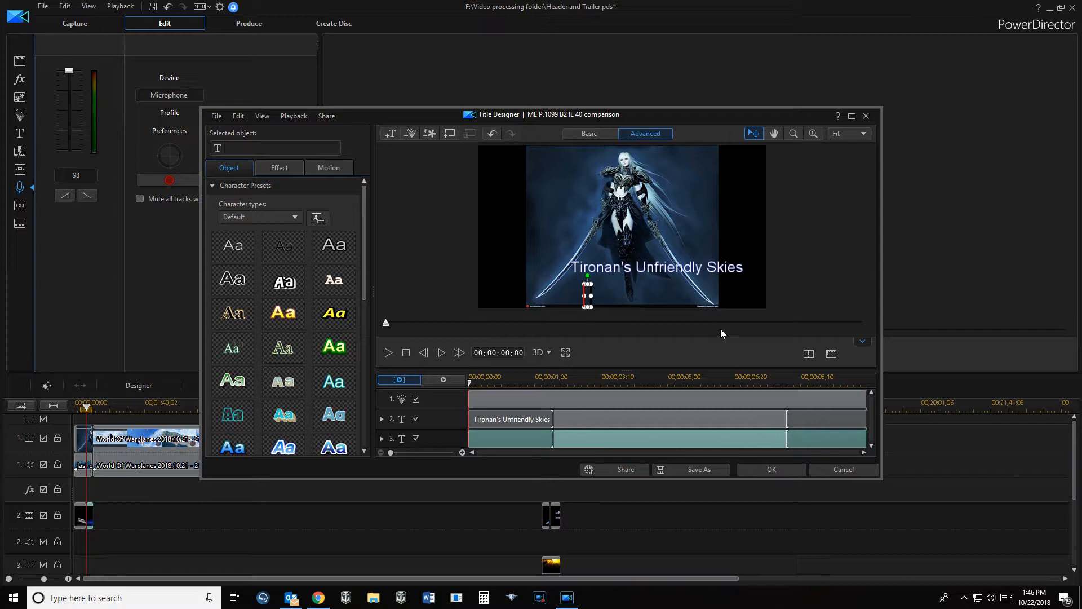
type("N")
key("BackSpace")
type("F 86 Slasher")
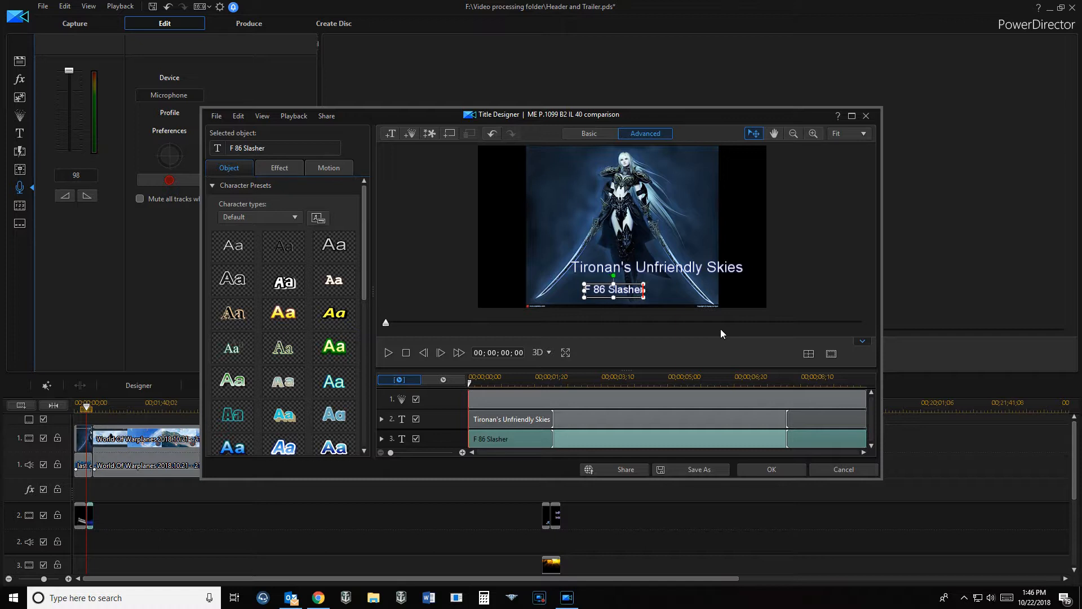
type(" Unleashed")
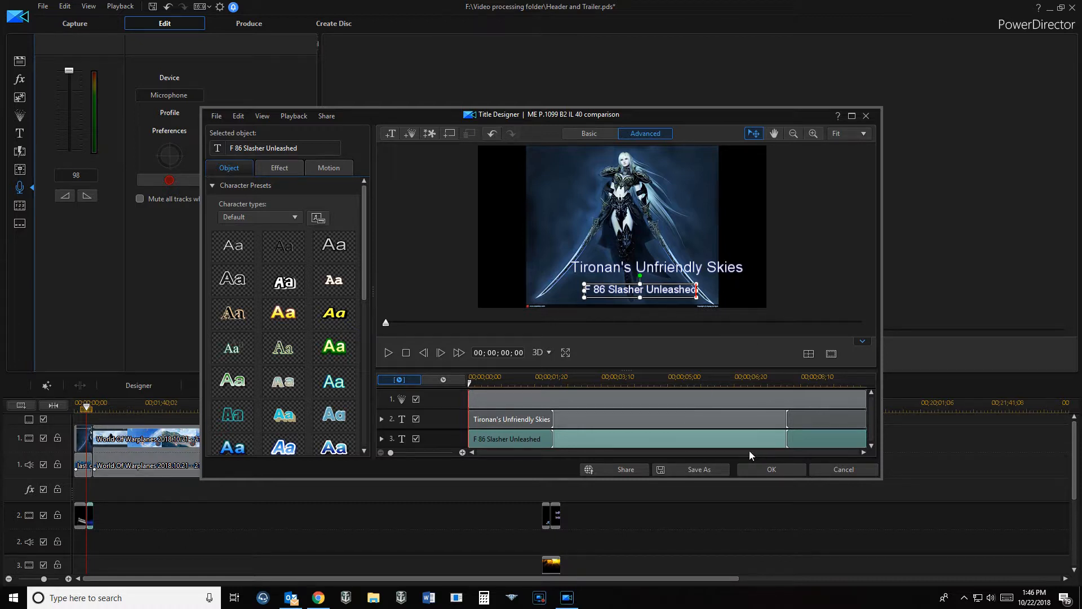
left_click(767, 469)
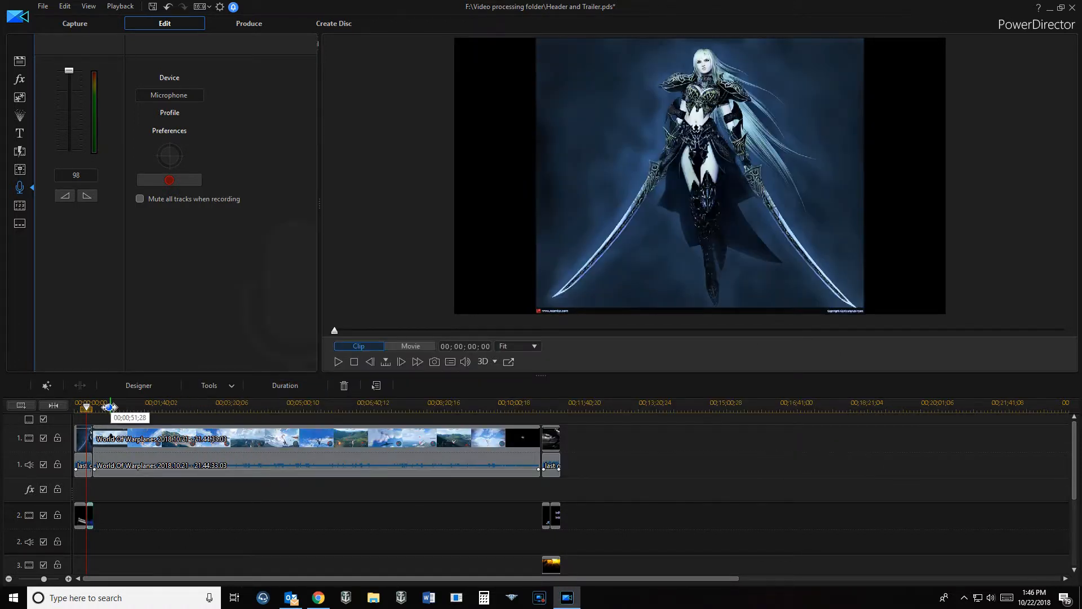
Play the header from near its start into the gameplay footage to check the reworded title, and stop playback.
left_click_drag(87, 408, 78, 414)
left_click(80, 515)
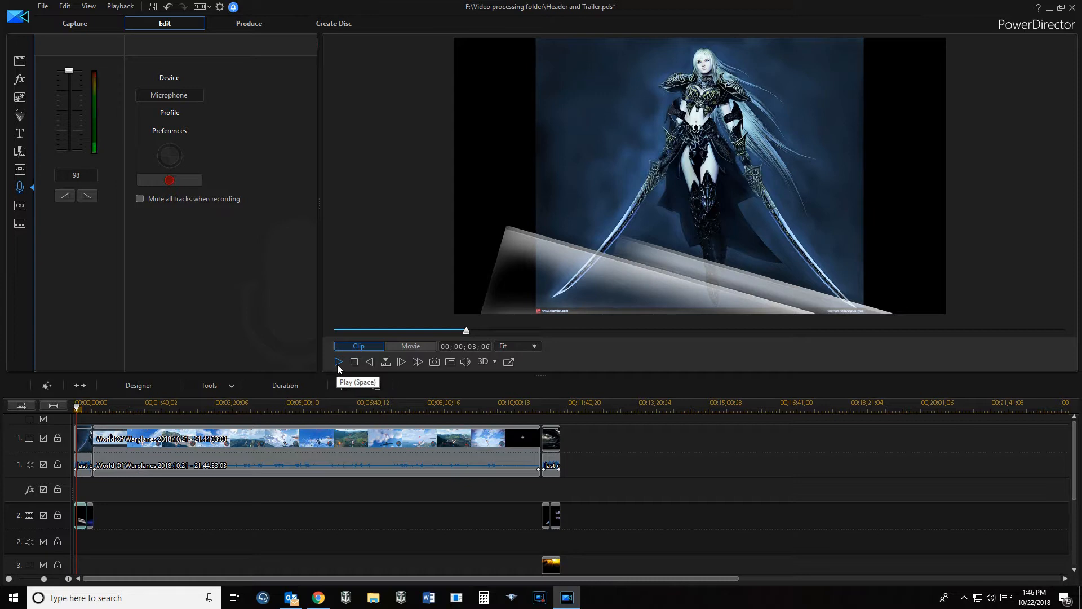
left_click(338, 362)
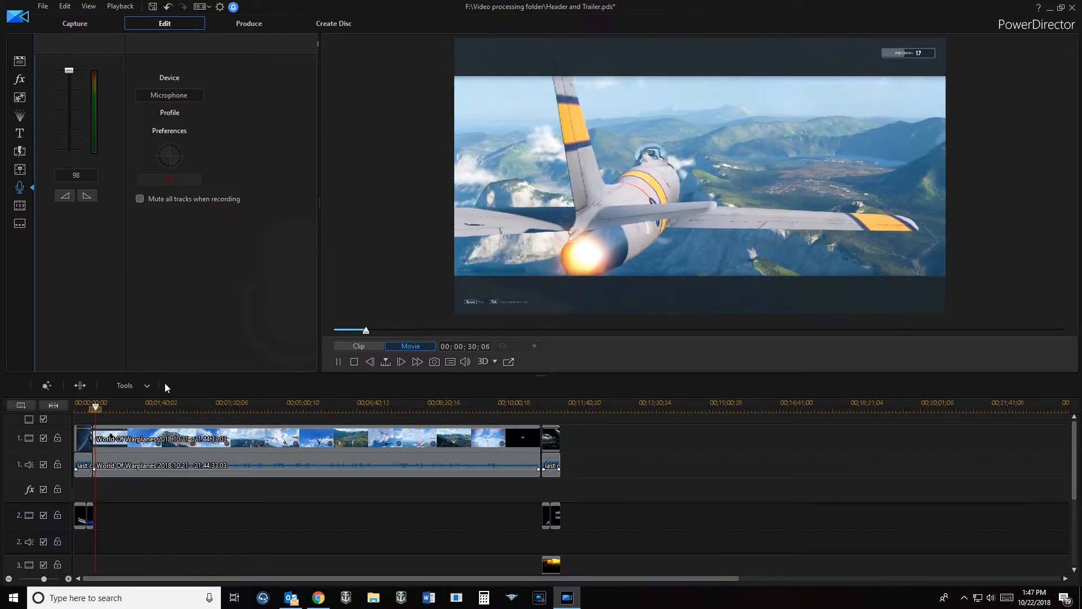
left_click(354, 362)
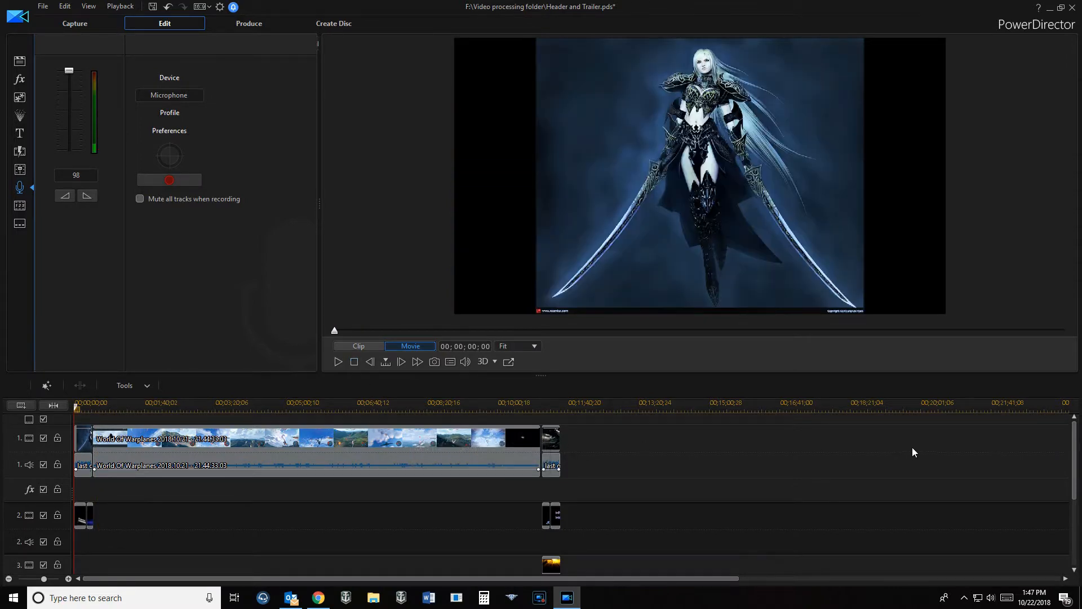
Set the movie up for online production to YouTube with the HD Quality 1280x720 profile.
mouse_move(1075, 459)
left_mouse_down()
mouse_move(1069, 511)
mouse_move(1065, 452)
left_mouse_up()
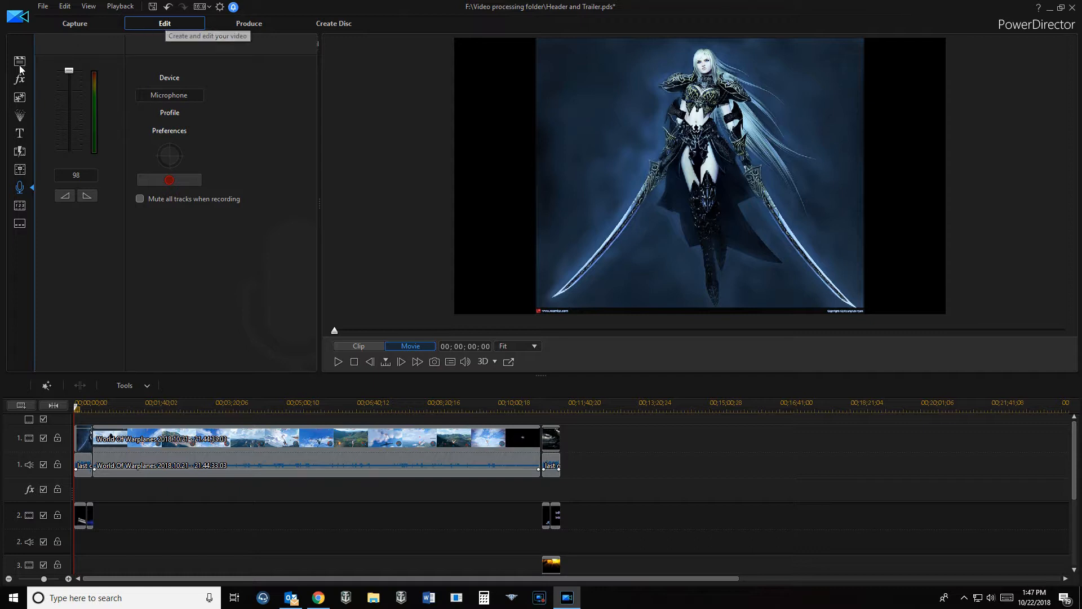
left_click(249, 24)
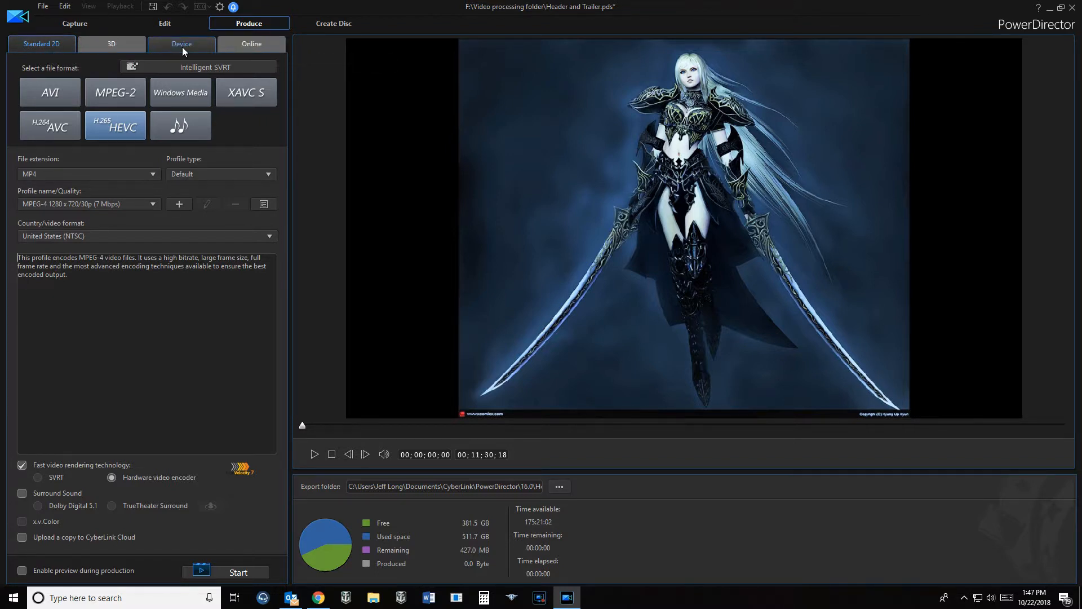
left_click(260, 50)
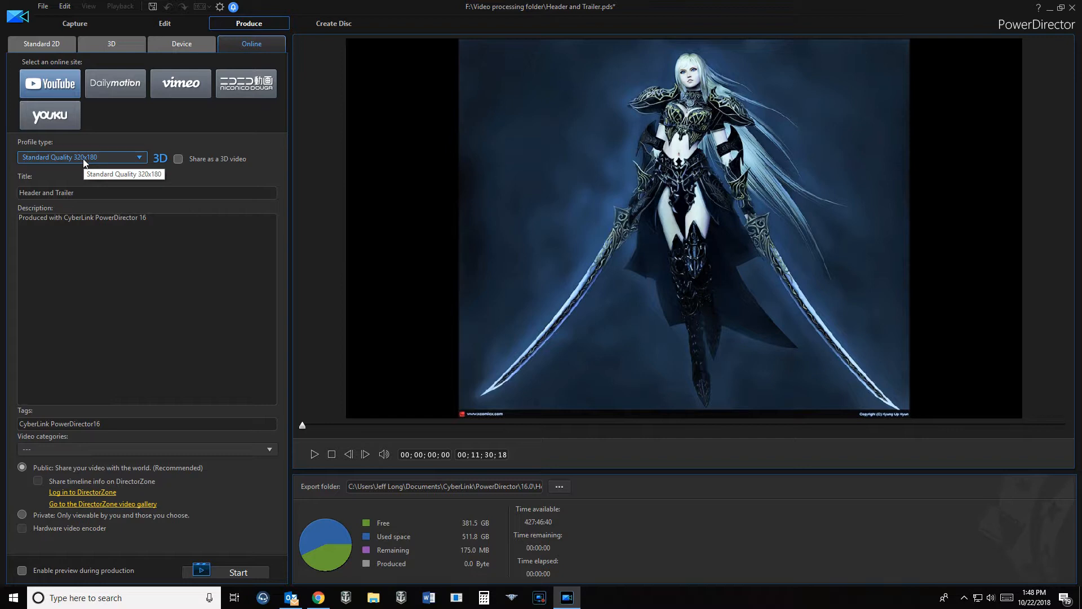
left_click(140, 159)
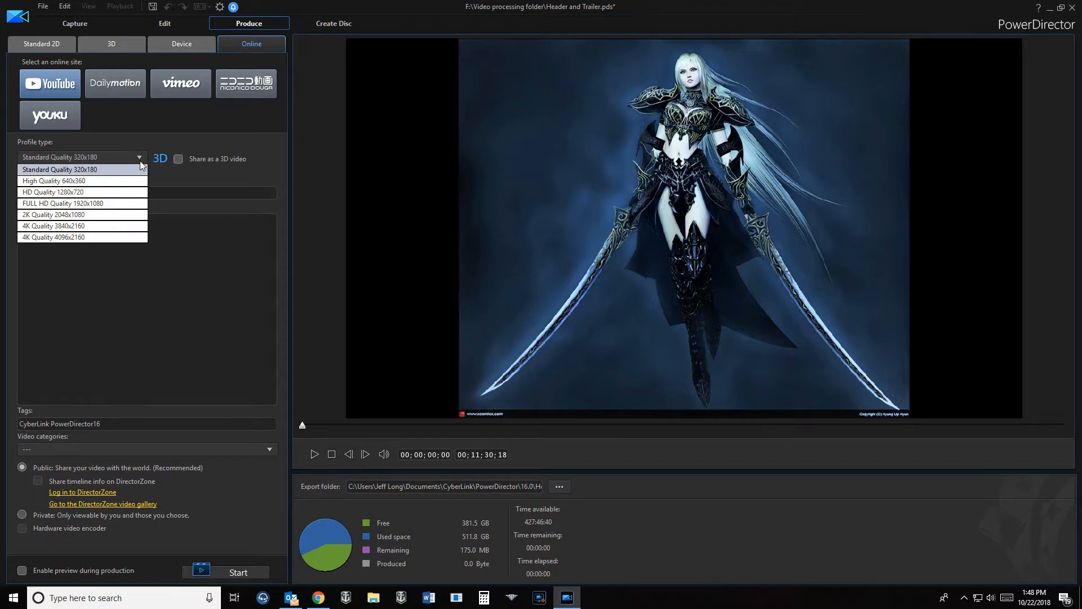
left_click(134, 208)
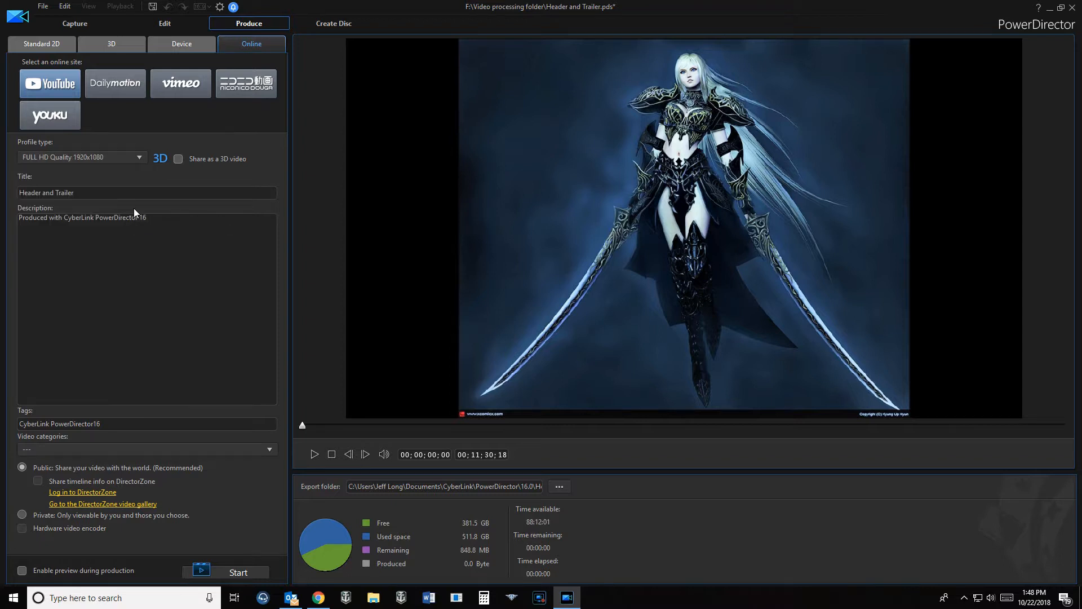
left_click(140, 158)
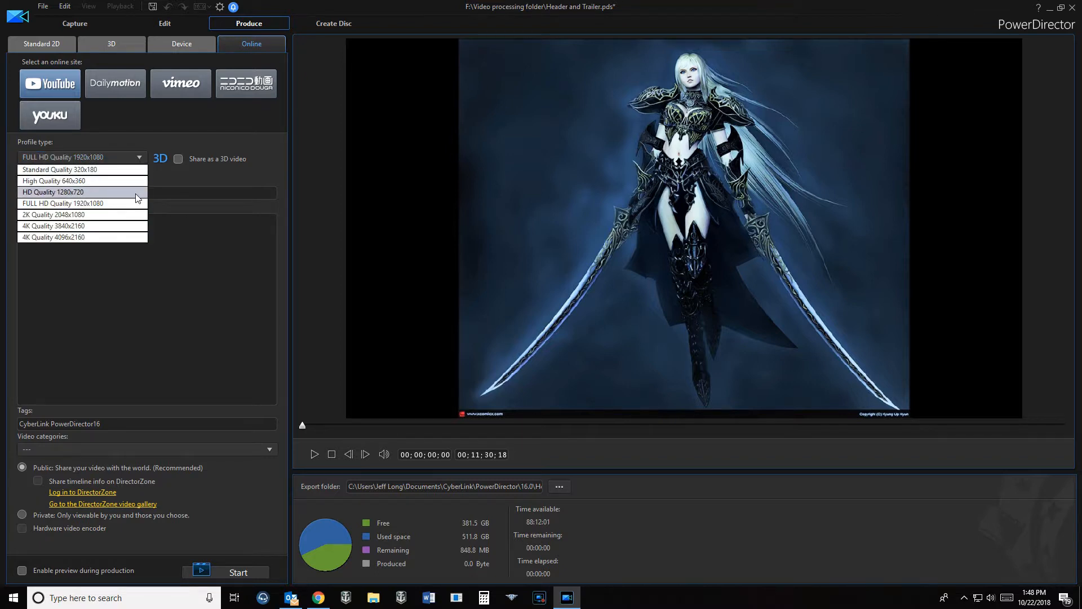
left_click(136, 192)
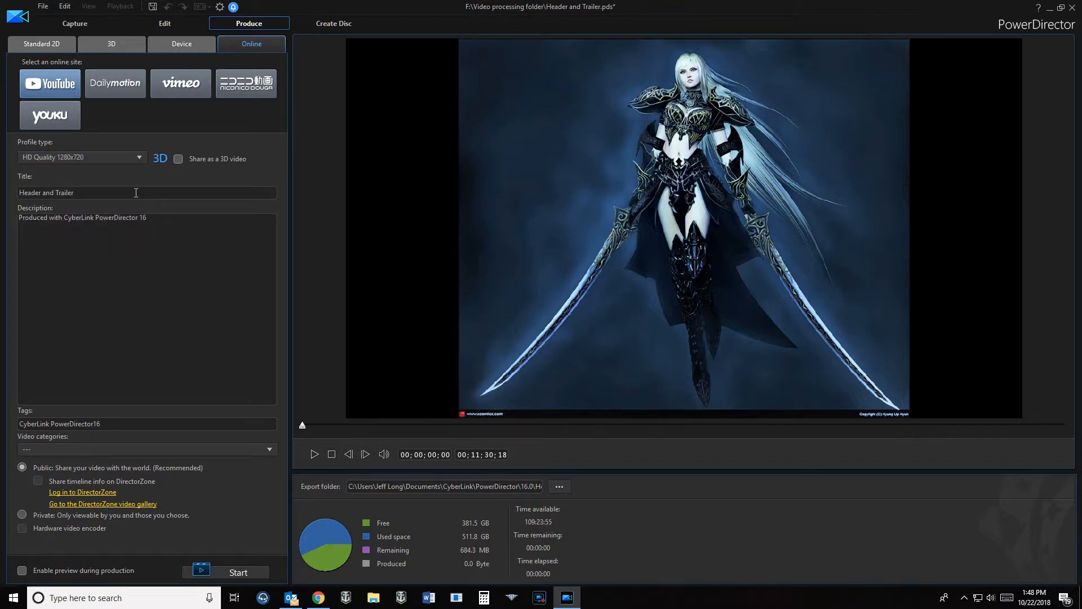
left_click(138, 158)
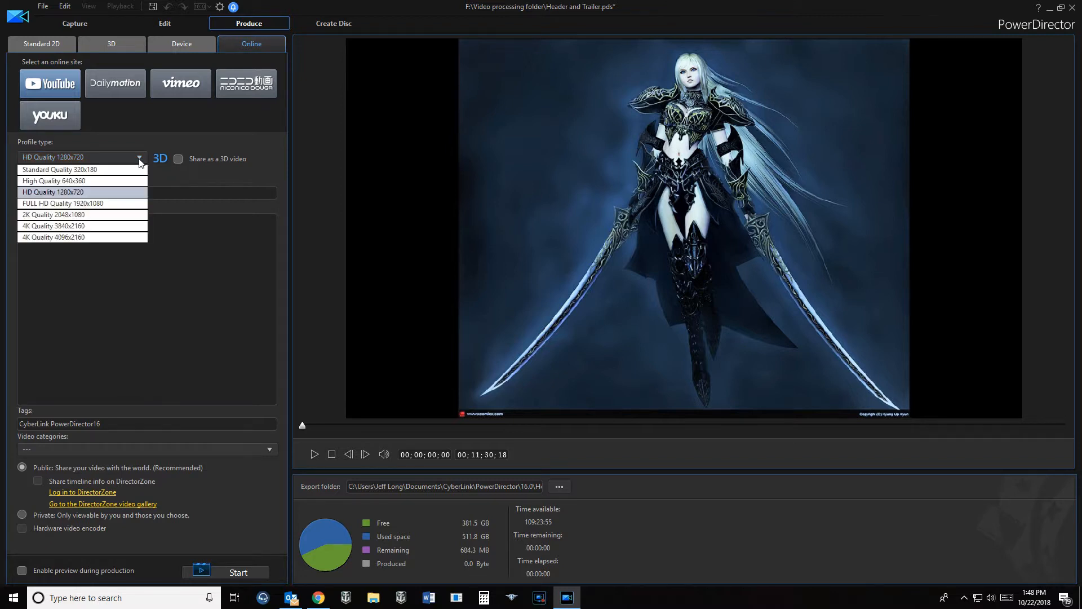
left_click(128, 195)
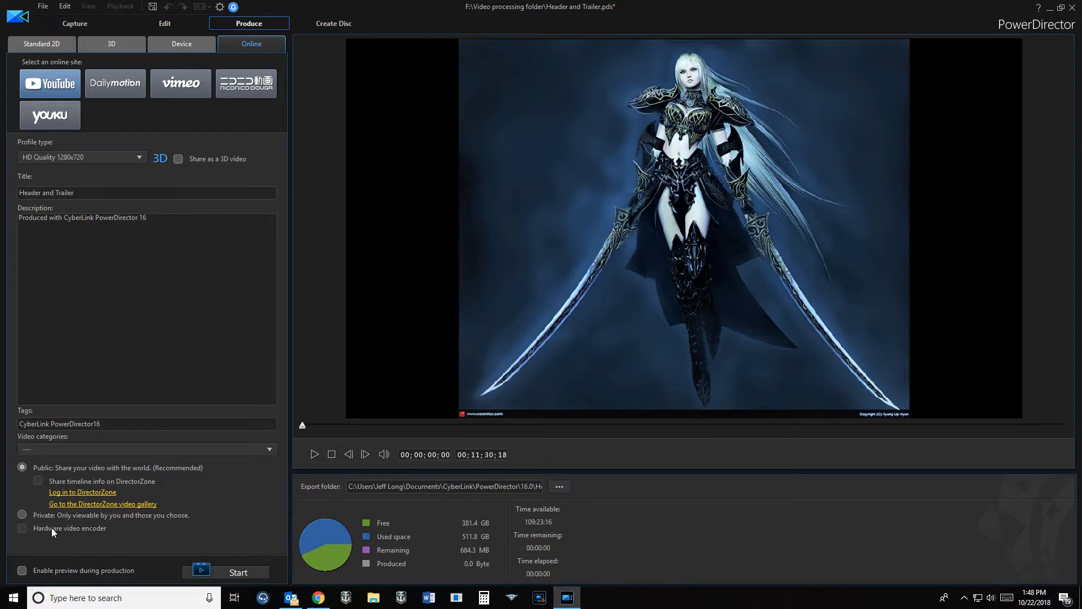
Set the video category to Gaming and title the upload "Tironan's Unfriendly Skies F 86A".
left_click(269, 448)
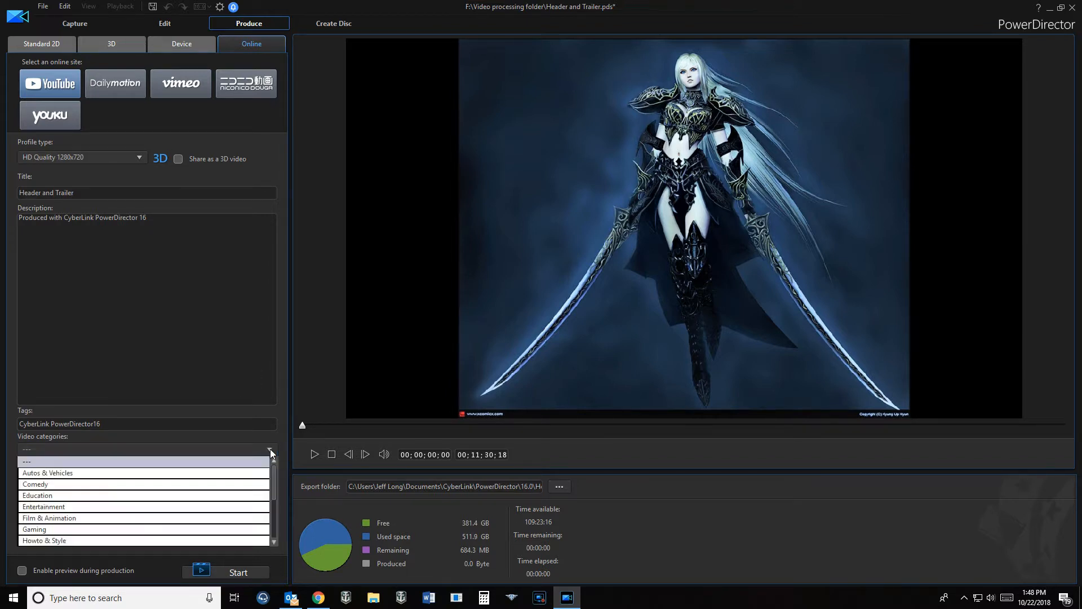
left_click(251, 531)
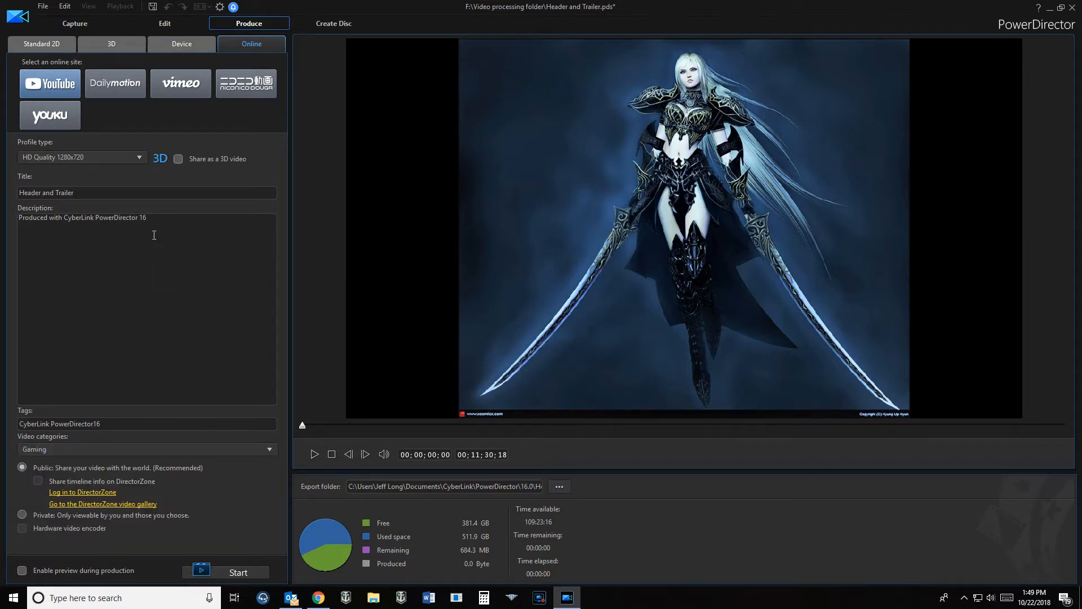
left_click(167, 195)
type("Tironan's Unfriendly Skies")
type("F 86A")
Replace the upload description with "Really cutting loose" and the tags with "WorldOfWarplanes".
left_click_drag(147, 218, 2, 214)
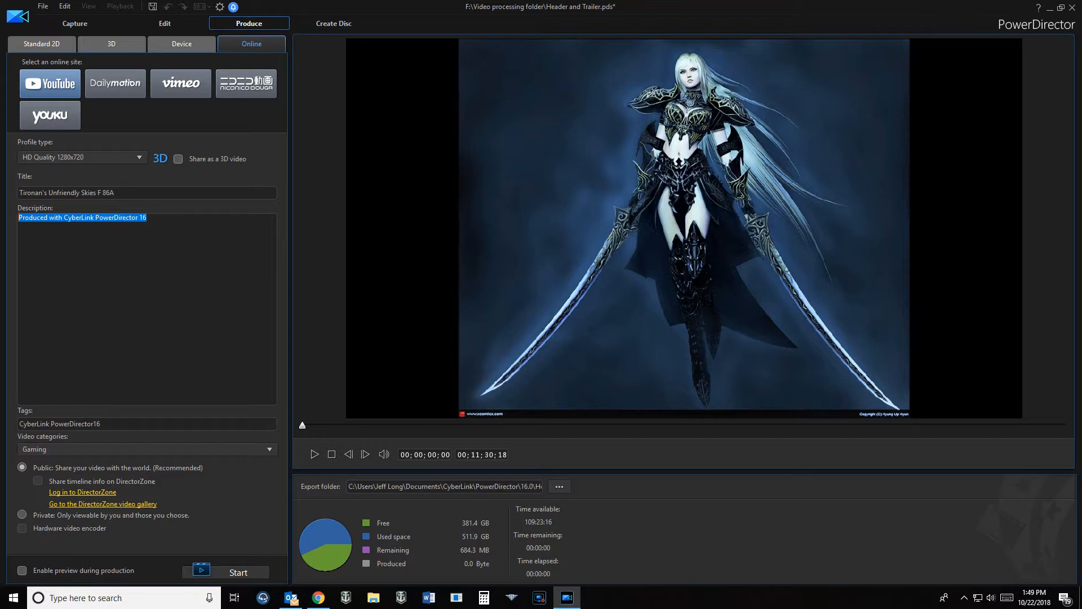
type("R")
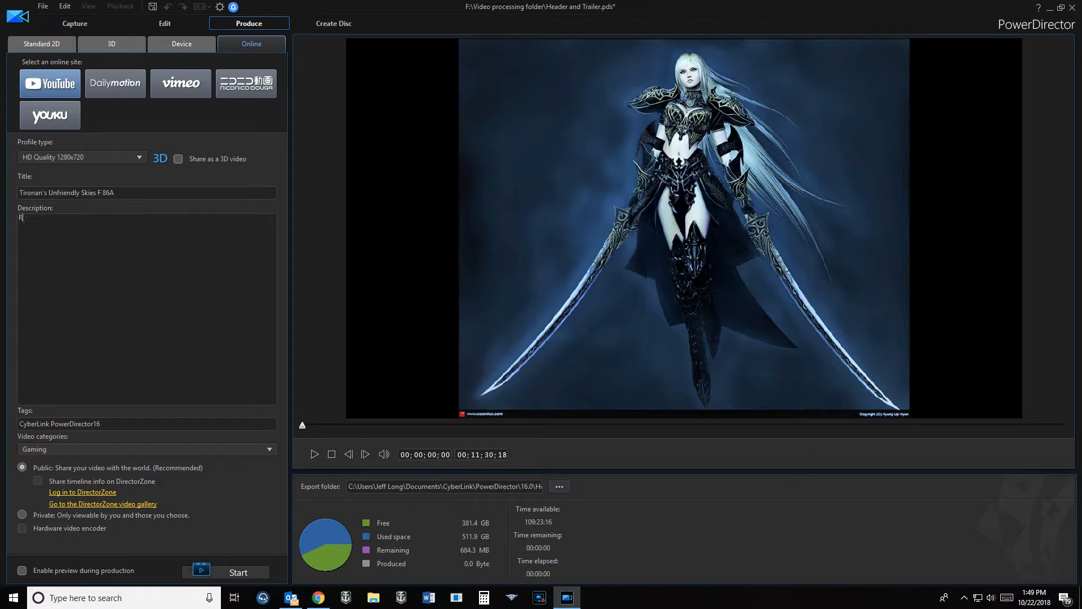
type("eally cutting loose")
key("Tab")
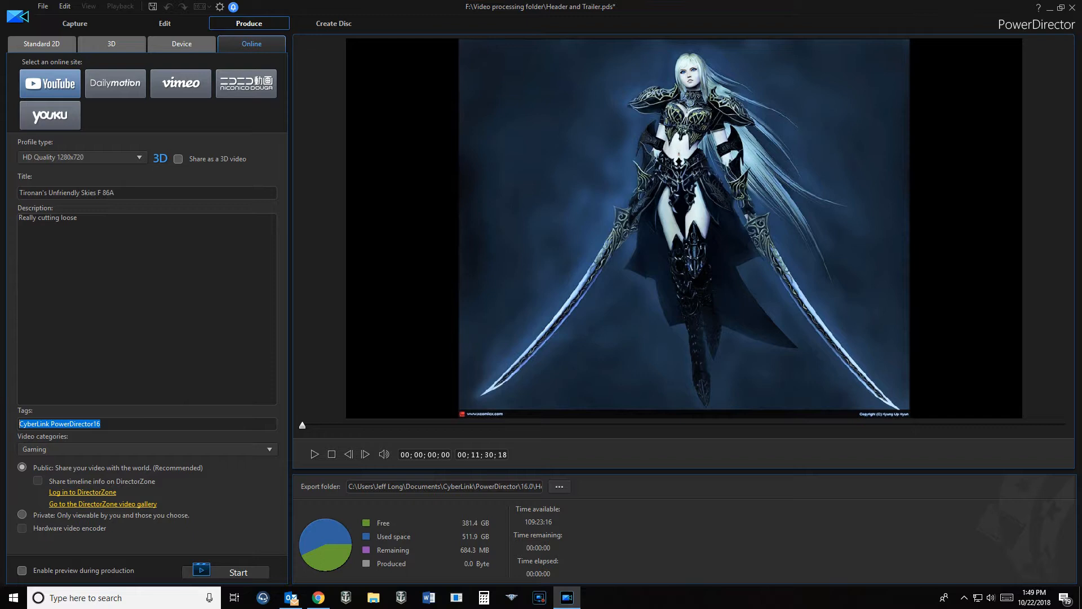
type("W")
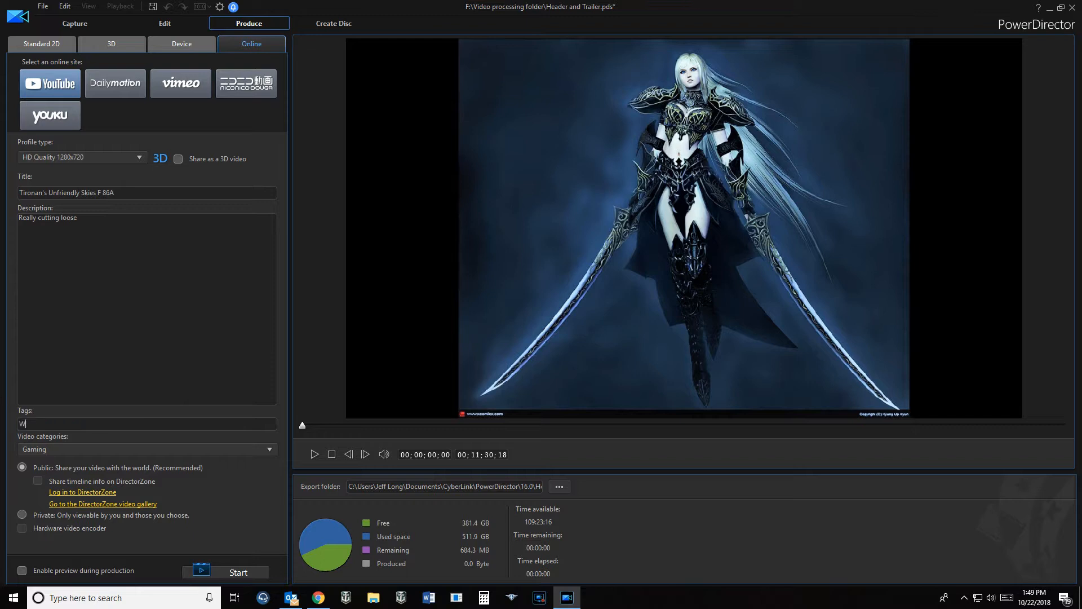
type("orldOfWarplanes")
Make the upload private, start production, and authorize CyberLink to access the Tironan's Unfriendly Skies YouTube channel.
left_click(22, 514)
left_click(243, 573)
left_click(573, 427)
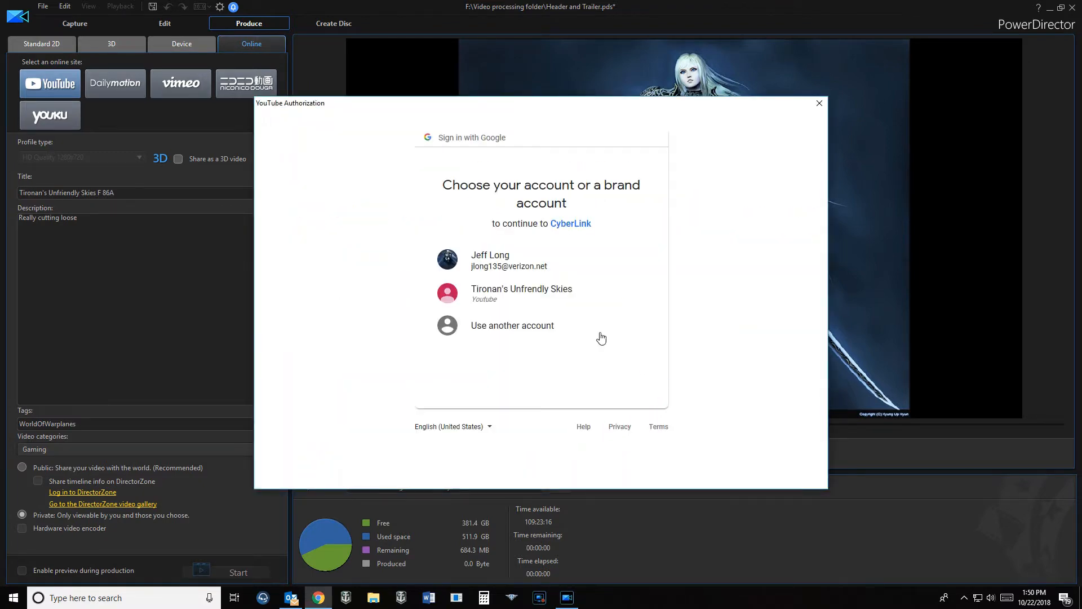
left_click(512, 293)
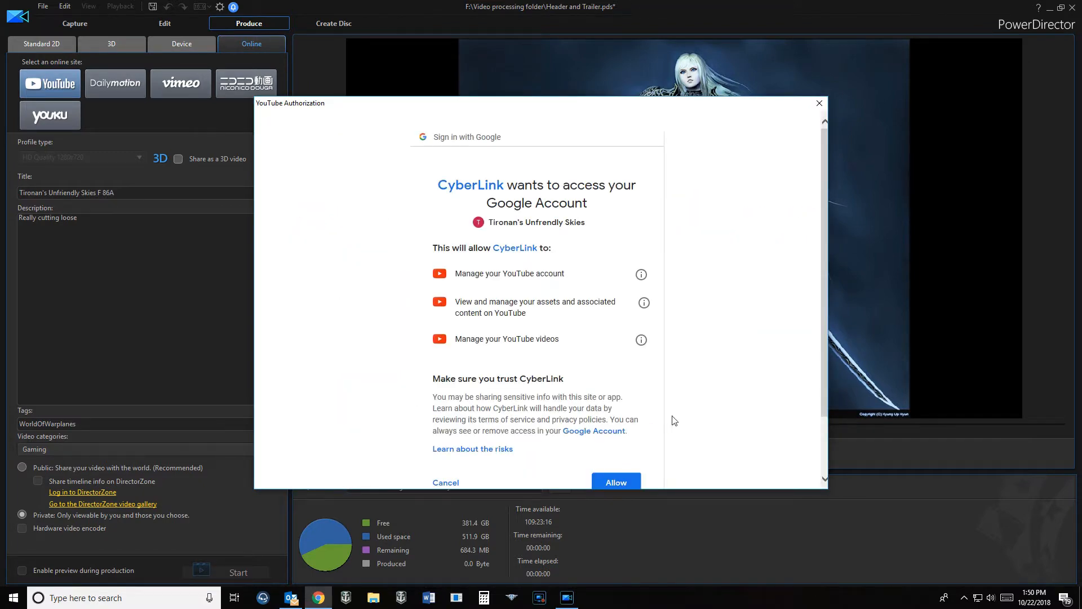
left_click(627, 483)
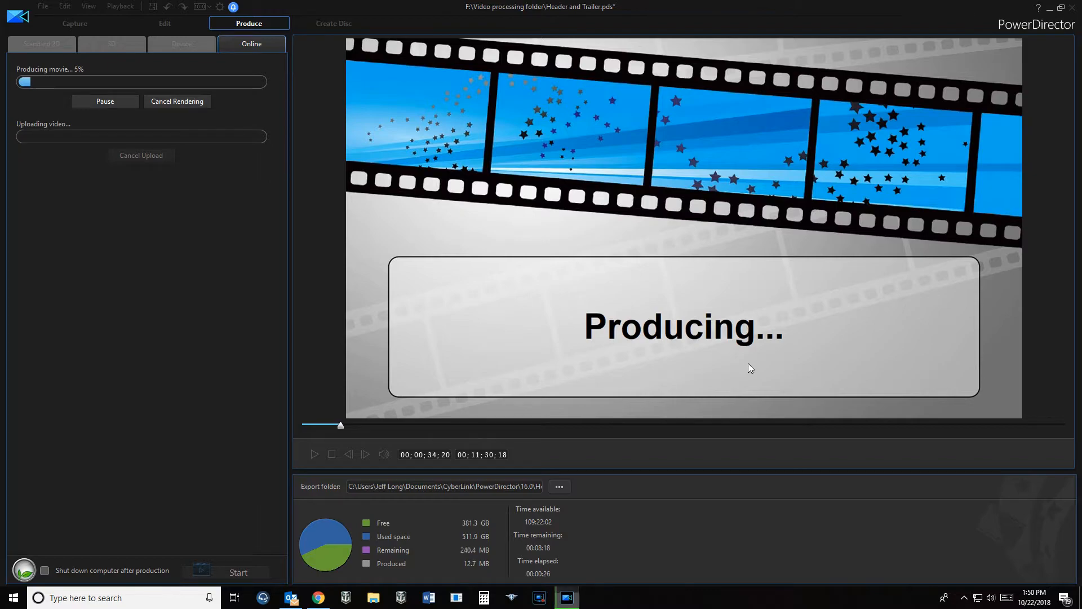
key("alt+z")
left_click(551, 191)
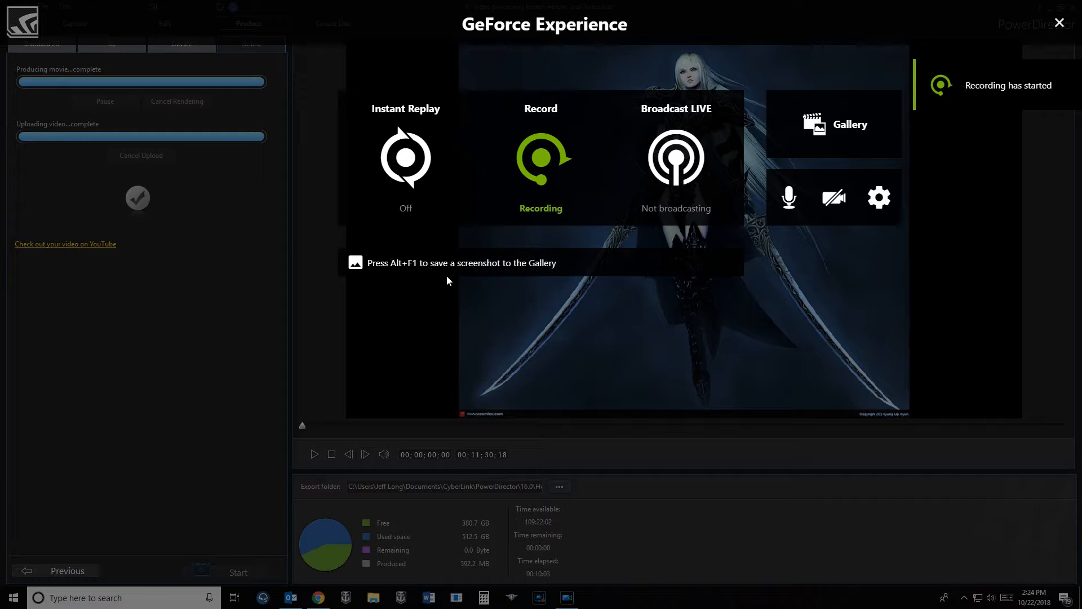
key("alt+z")
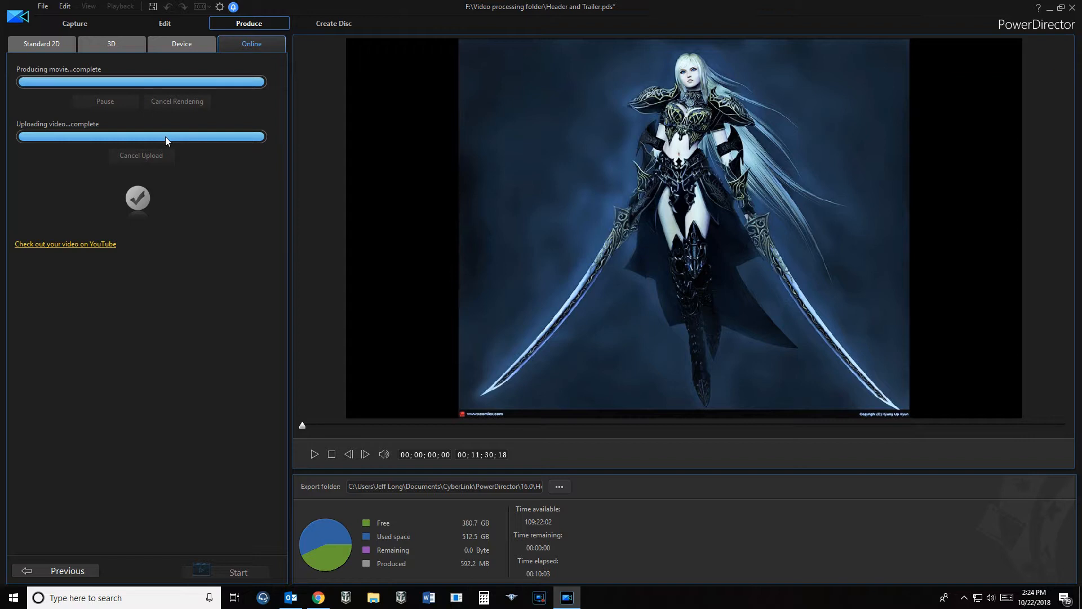
Open the uploaded F 86A video's entry in YouTube Studio and schedule it as public for Oct 24, 2018.
left_click(92, 246)
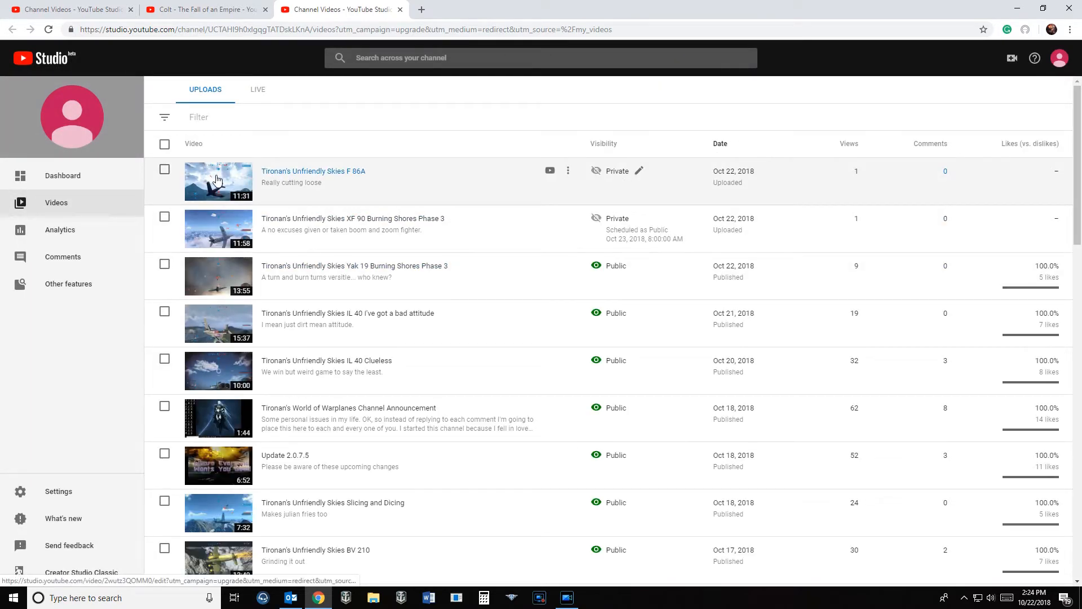
left_click(619, 172)
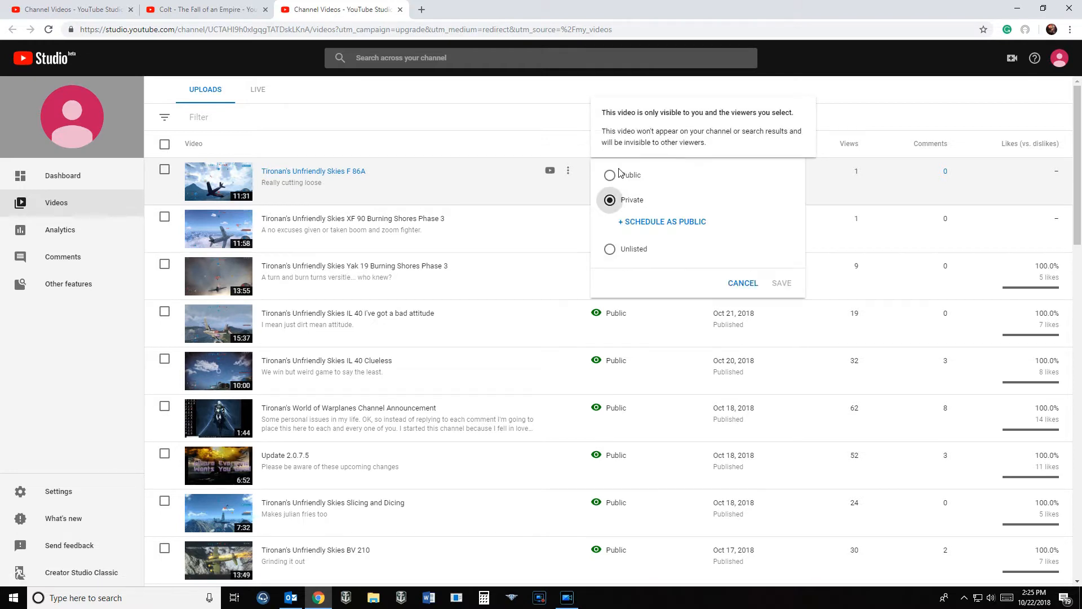
left_click(649, 223)
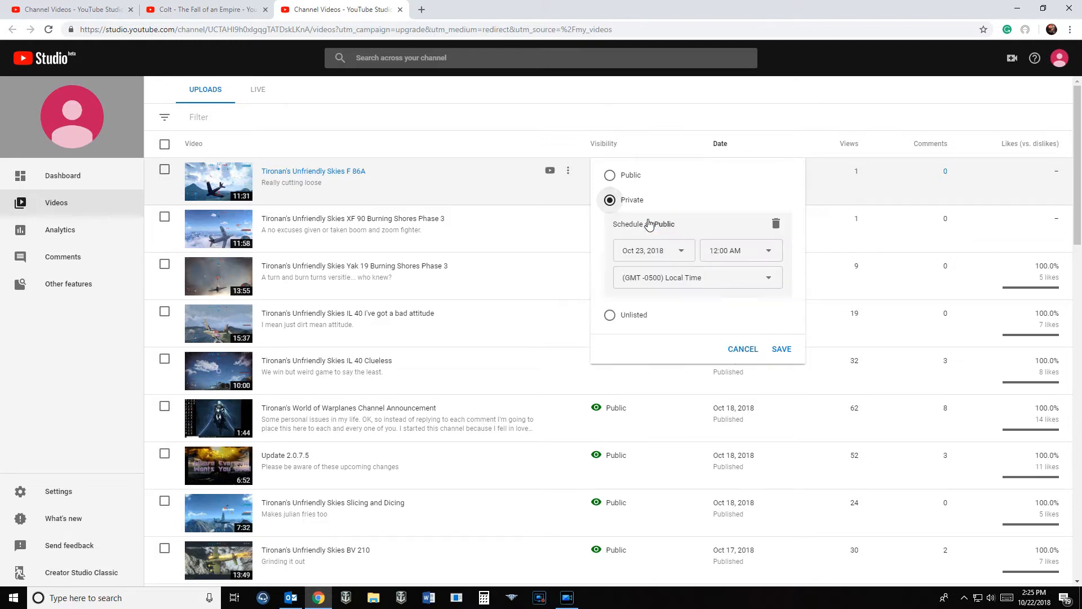
left_click(681, 254)
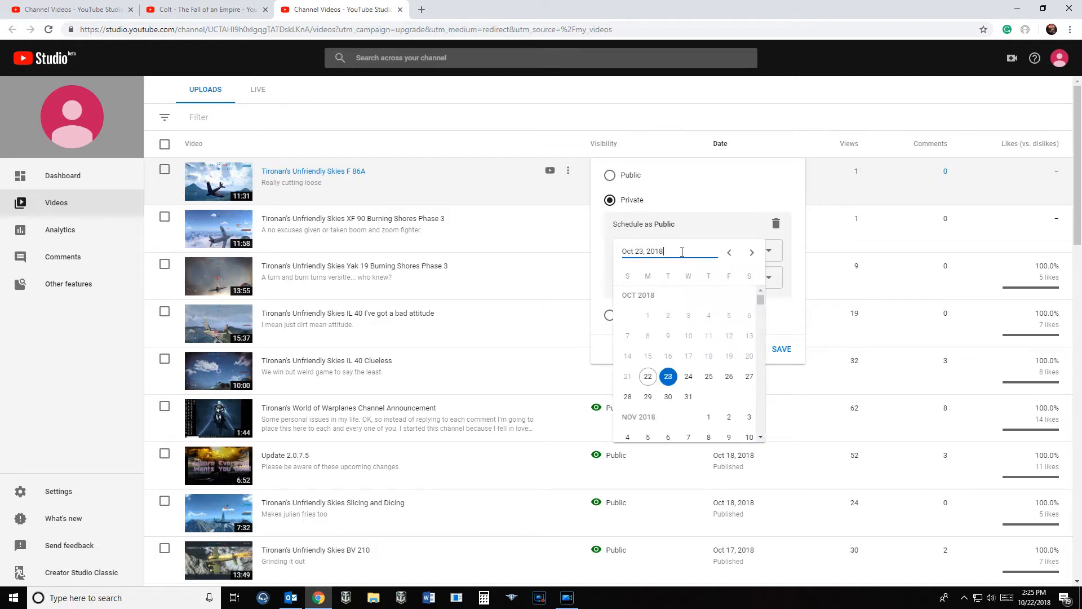
left_click(688, 376)
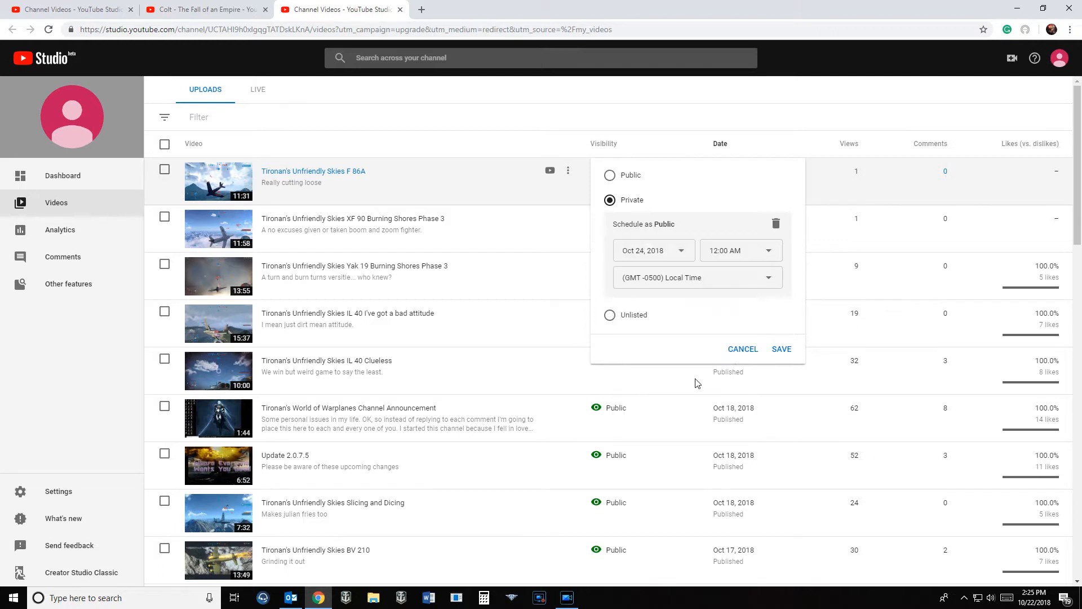
Set the scheduled publishing time to 8:00 AM and save the visibility settings.
left_click(770, 252)
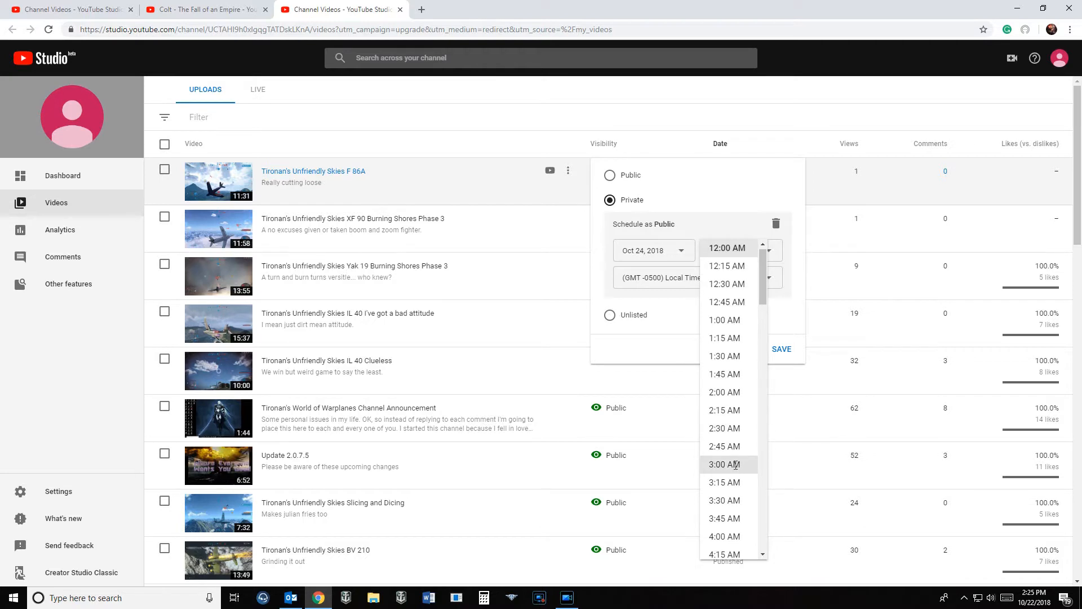
scroll(735, 465, "down", 3)
scroll(735, 470, "down", 1)
left_click(725, 542)
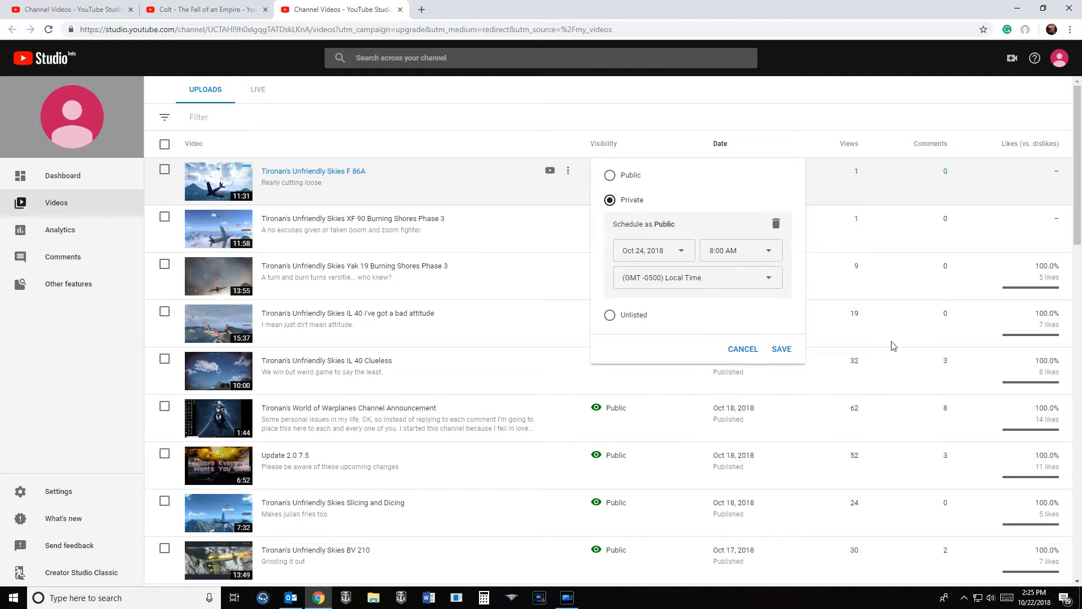
left_click(782, 349)
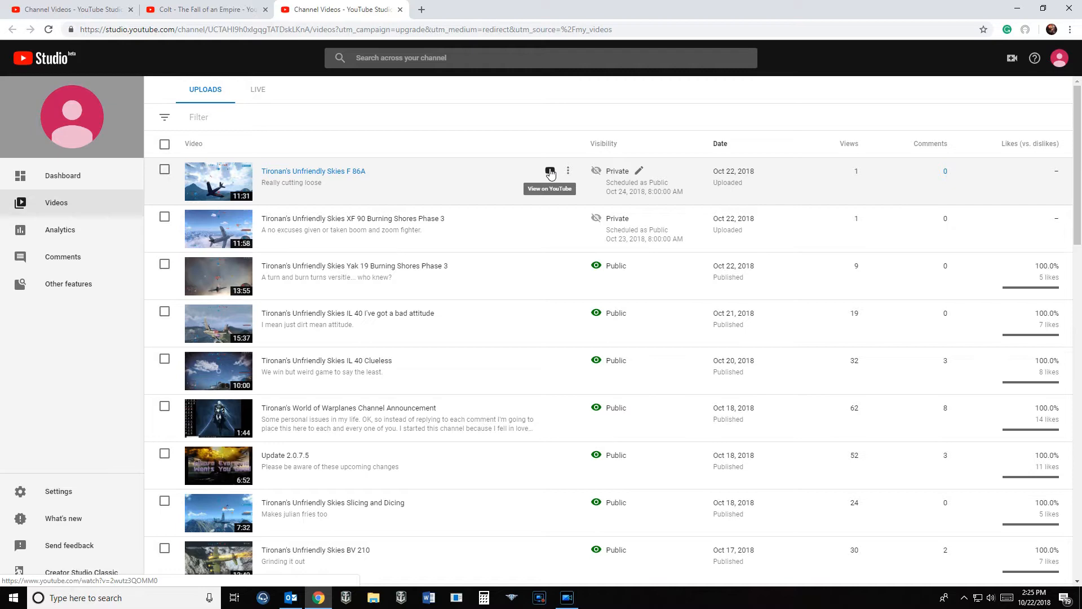
Open the uploaded F 86A video on YouTube and check its opening minutes in full screen, skipping ahead to 1:36.
left_click(550, 172)
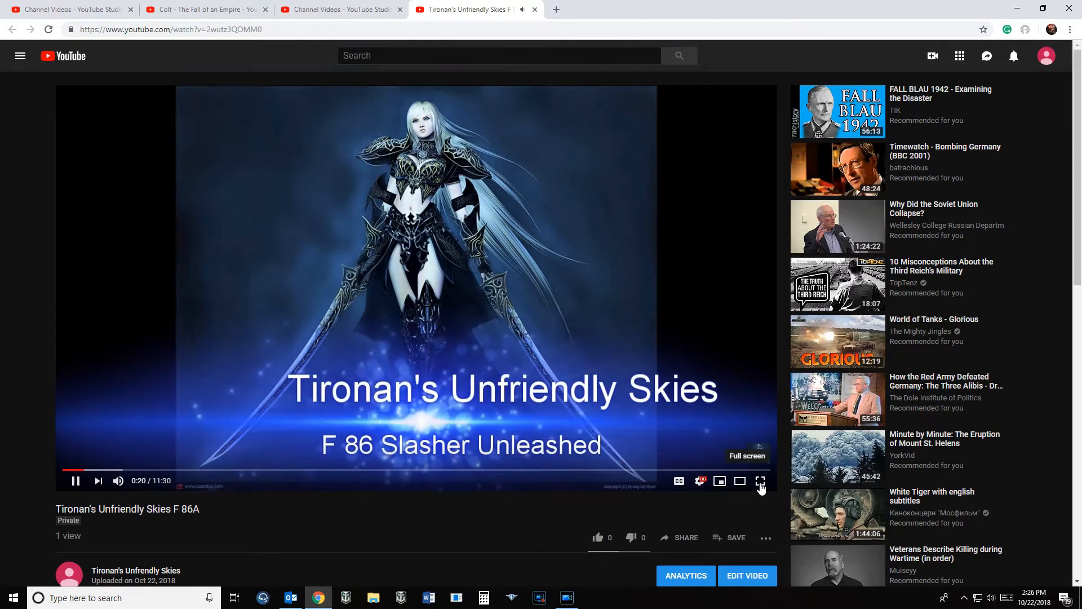
left_click(760, 481)
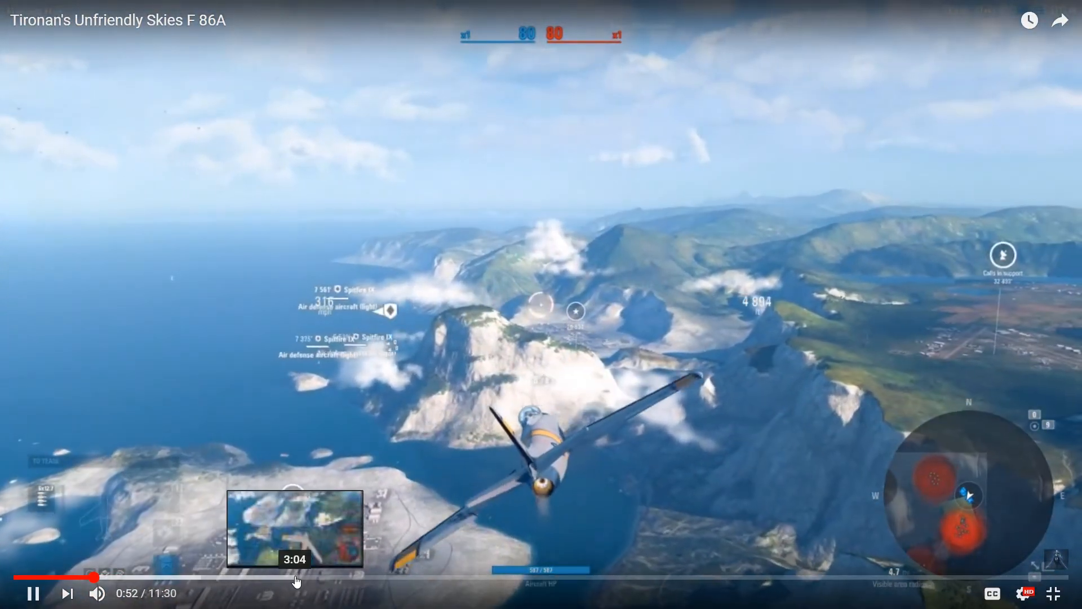
left_click(661, 301)
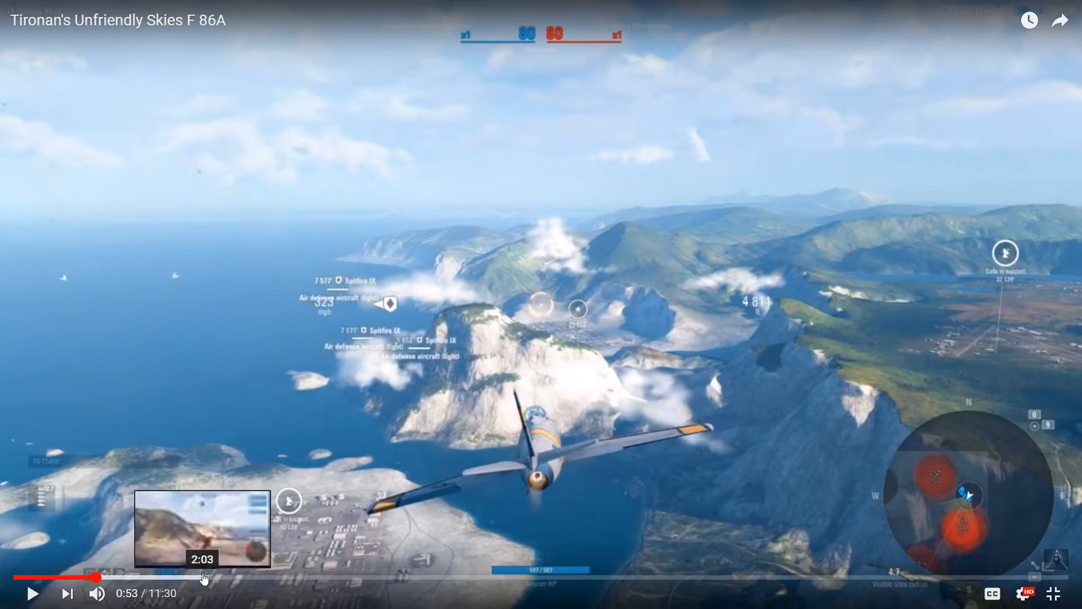
left_click(162, 577)
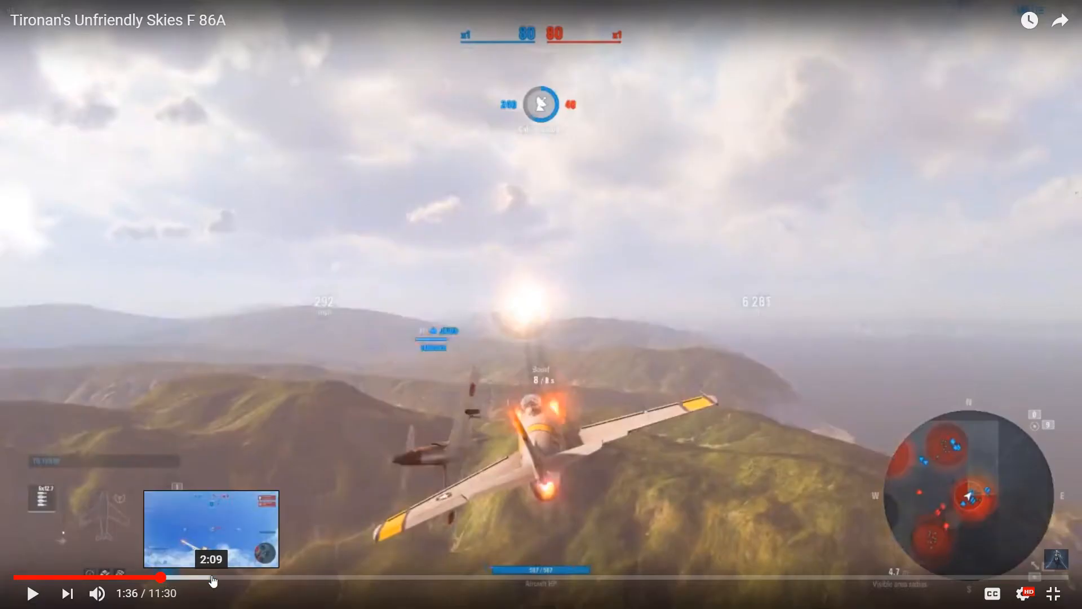
left_click(512, 367)
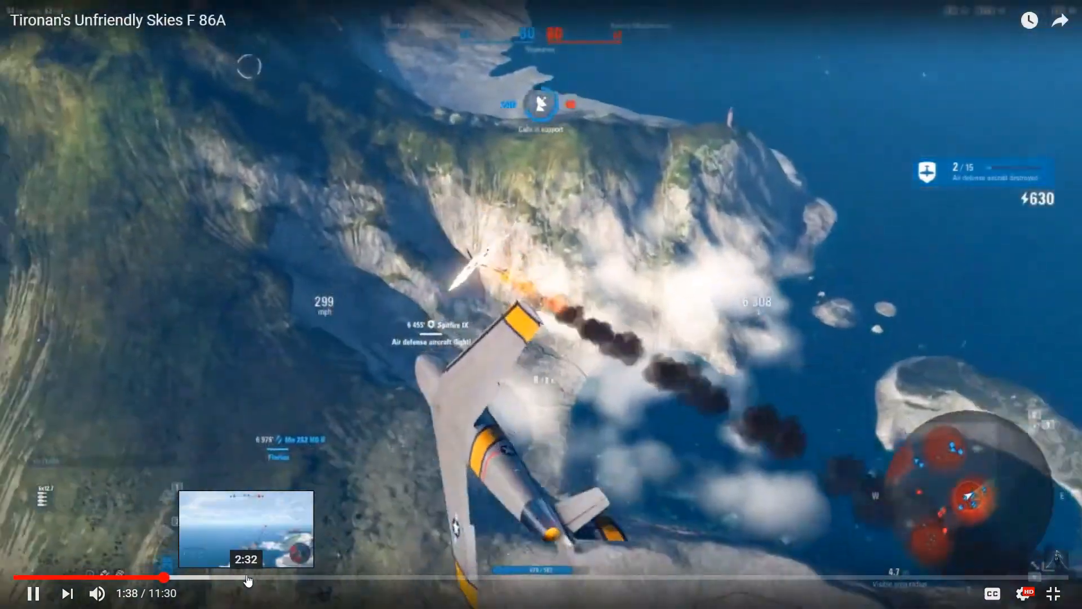
Check the battle footage by skipping through the video in roughly one-minute jumps from about 2:32 to 9:42.
left_click(248, 577)
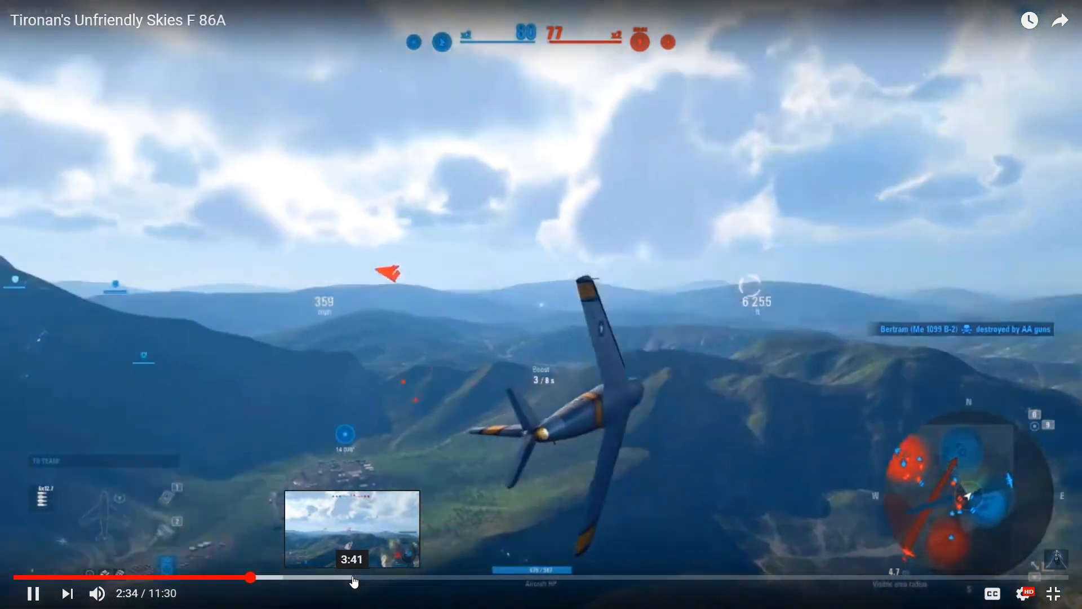
left_click(354, 578)
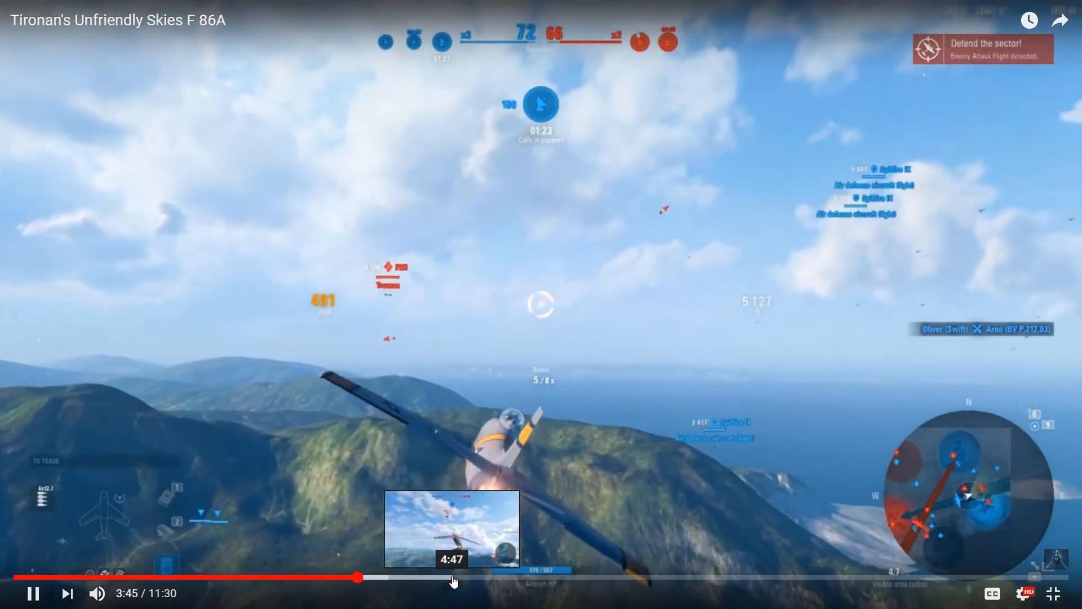
left_click(453, 579)
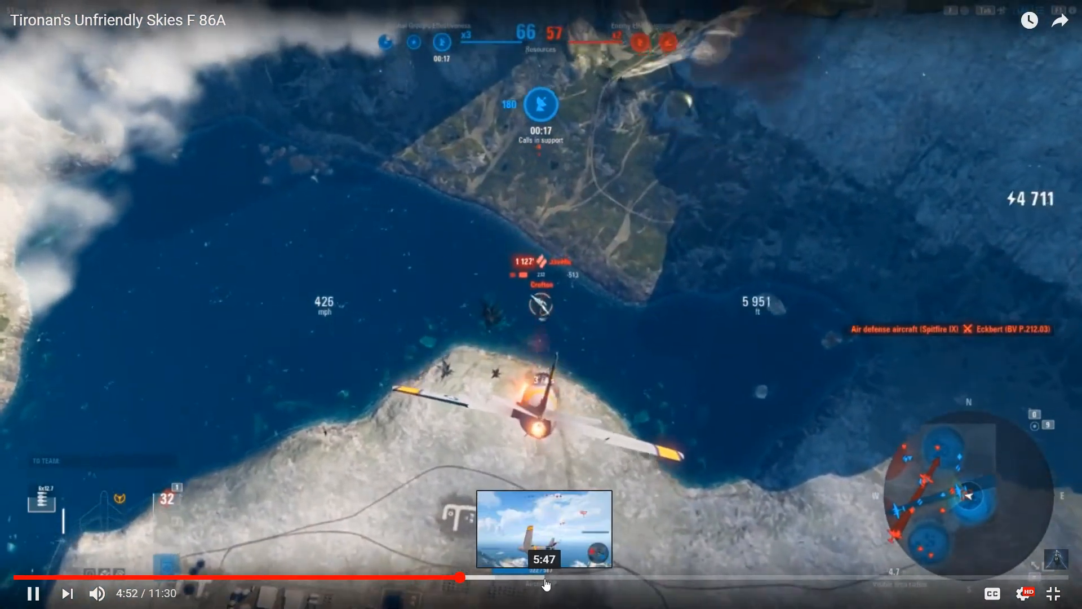
left_click(544, 578)
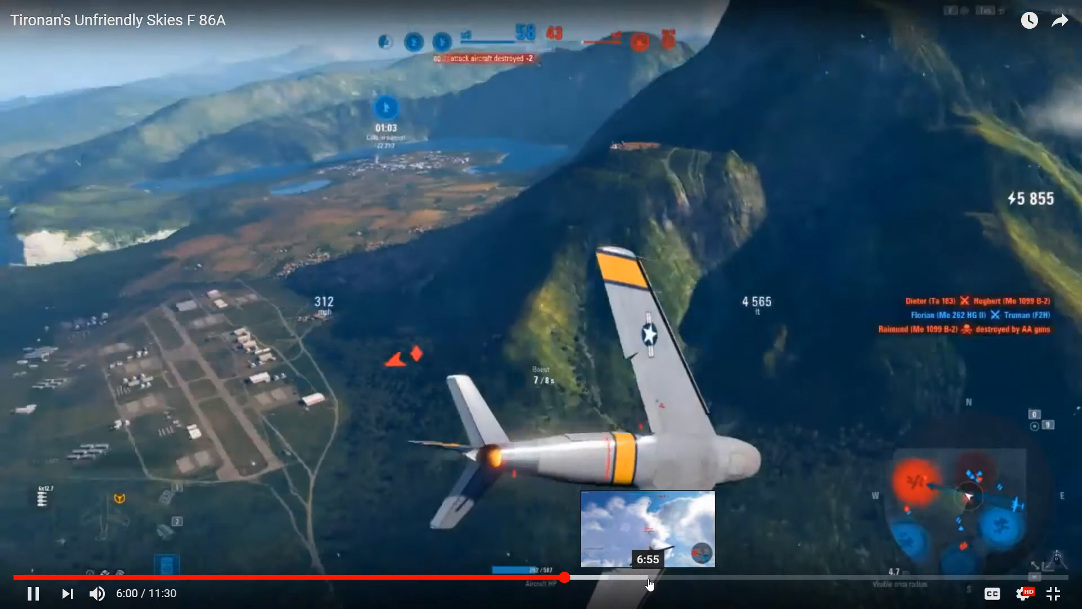
left_click(648, 577)
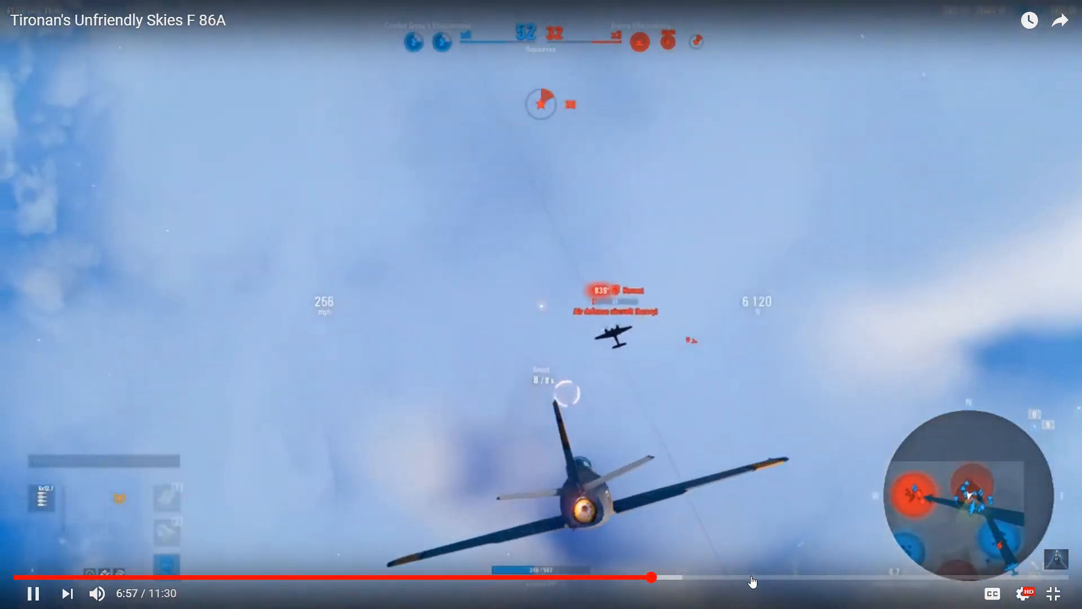
left_click(752, 577)
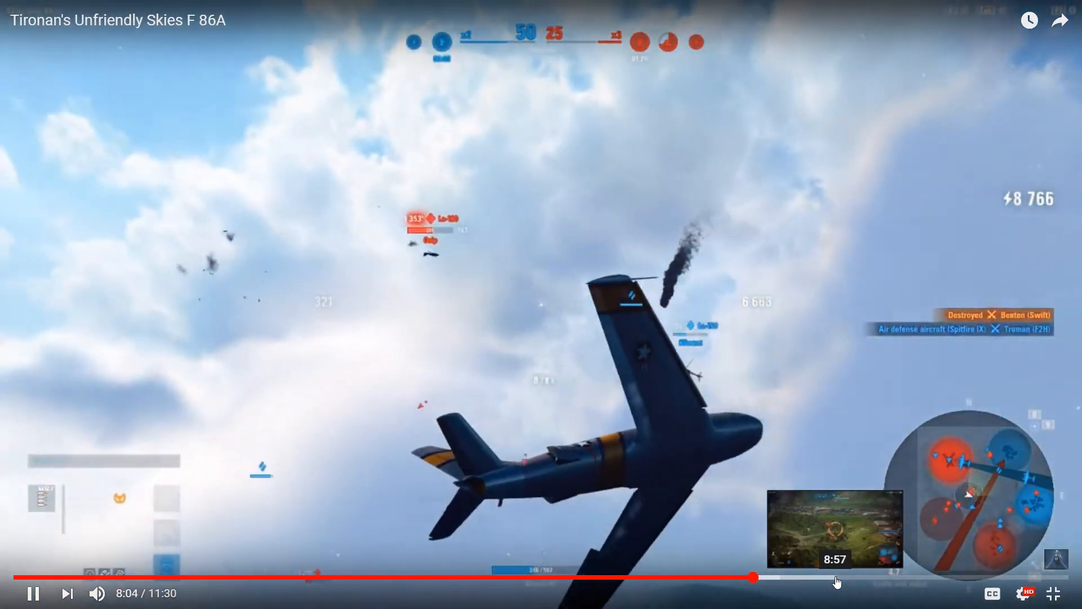
left_click(836, 577)
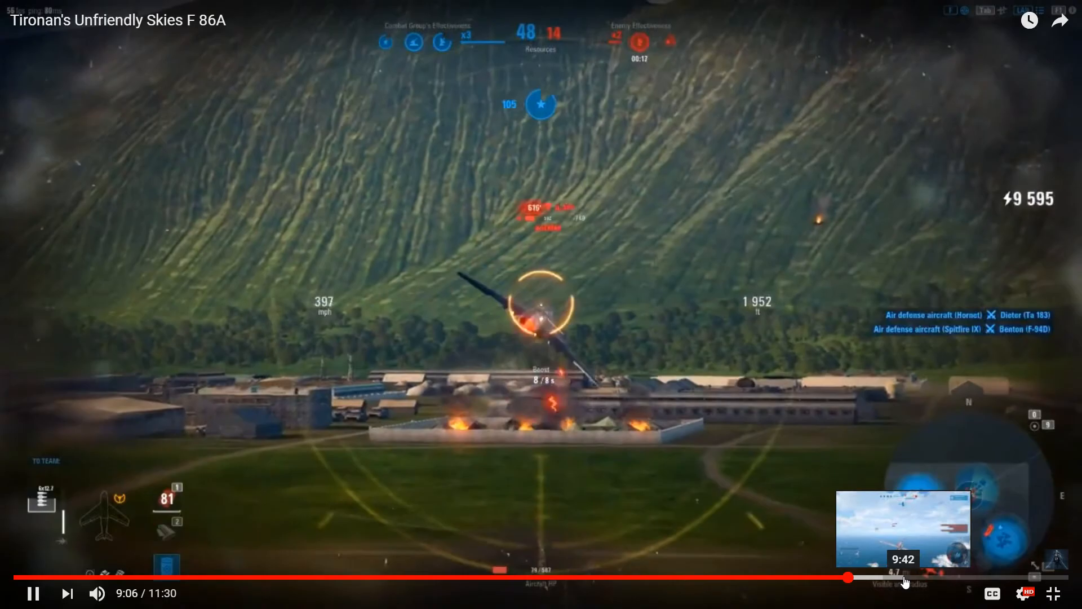
left_click(904, 577)
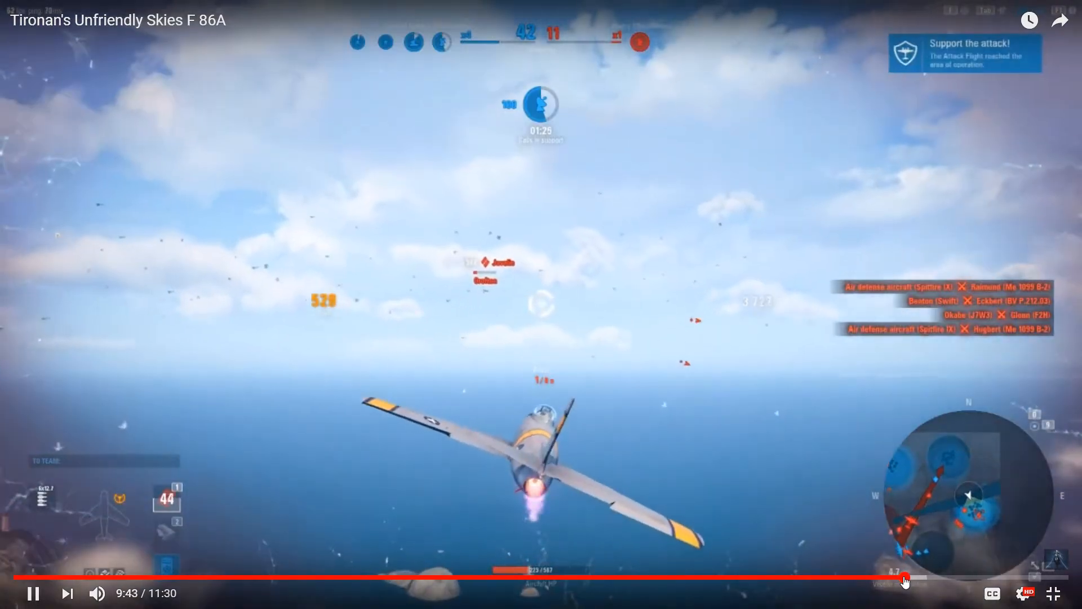
Examine the battle results and closing hangar scene near the video's end, pausing and skipping ahead to about 11:01.
left_click(606, 441)
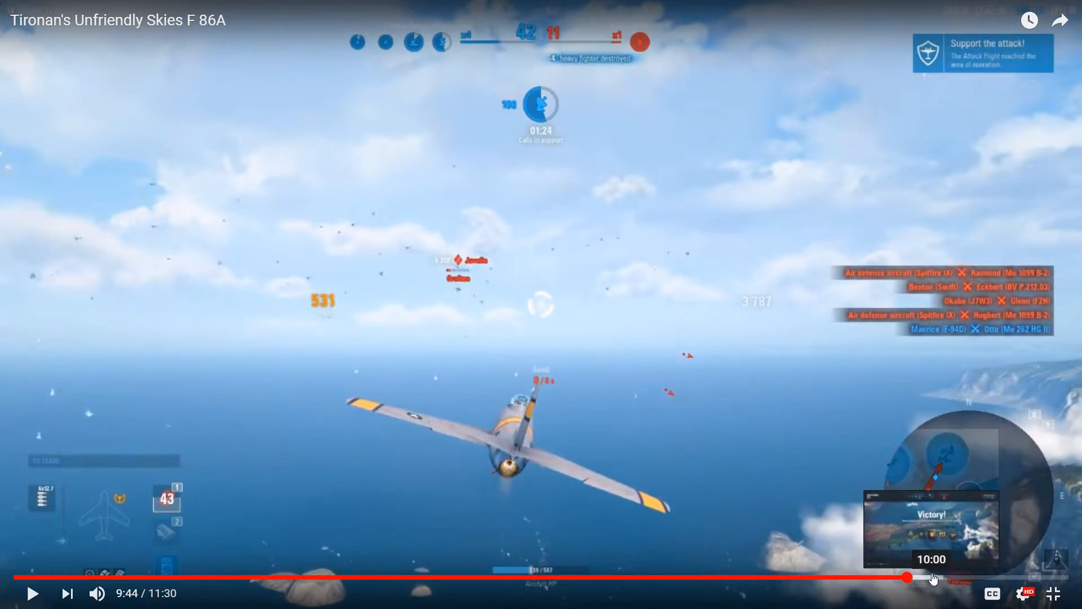
left_click(779, 451)
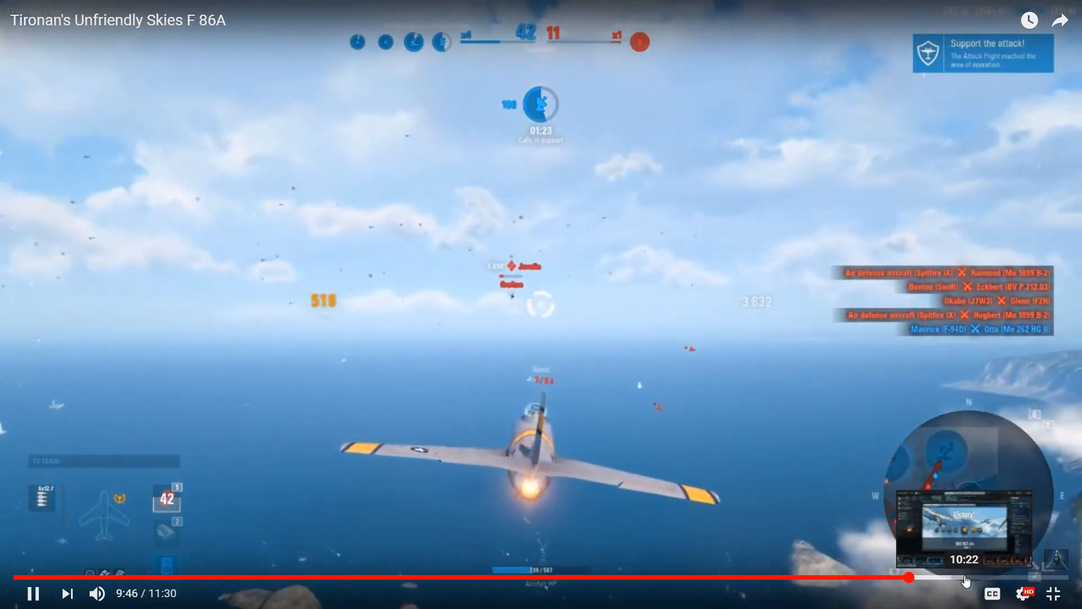
left_click(941, 577)
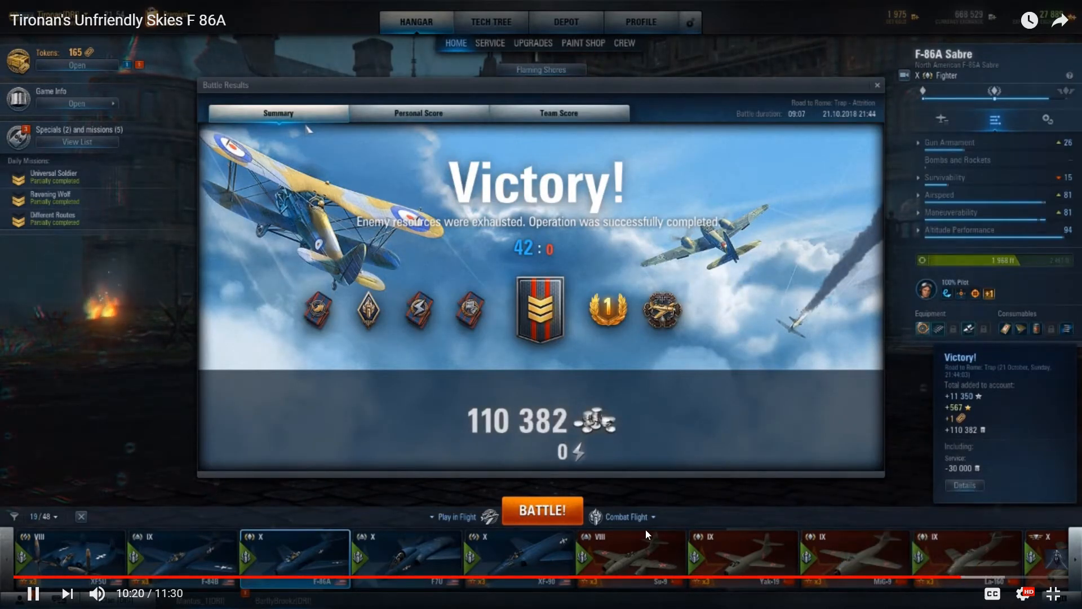
left_click(732, 426)
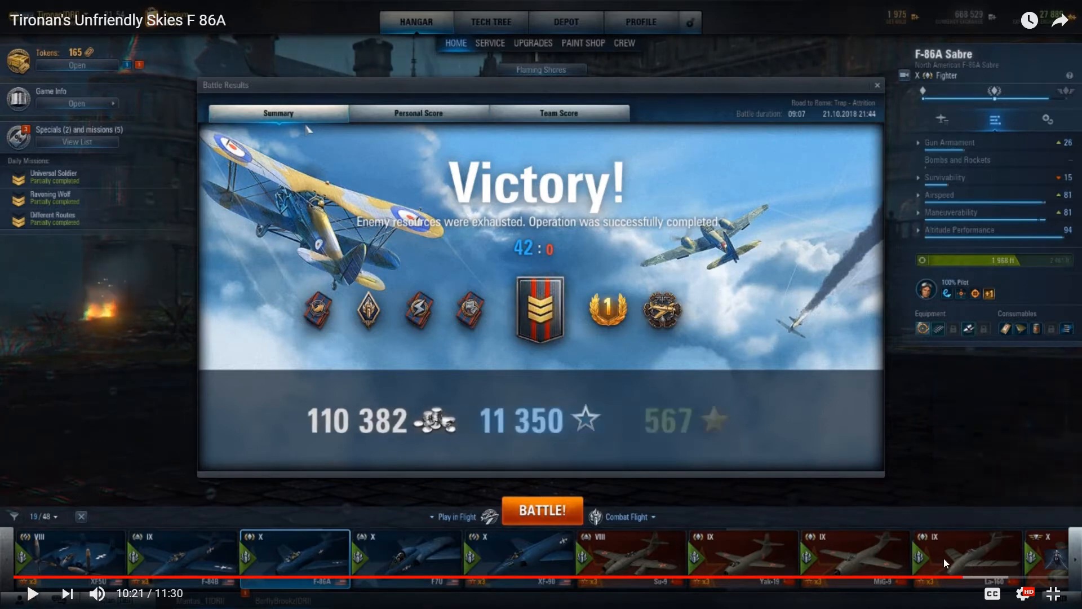
left_click(998, 577)
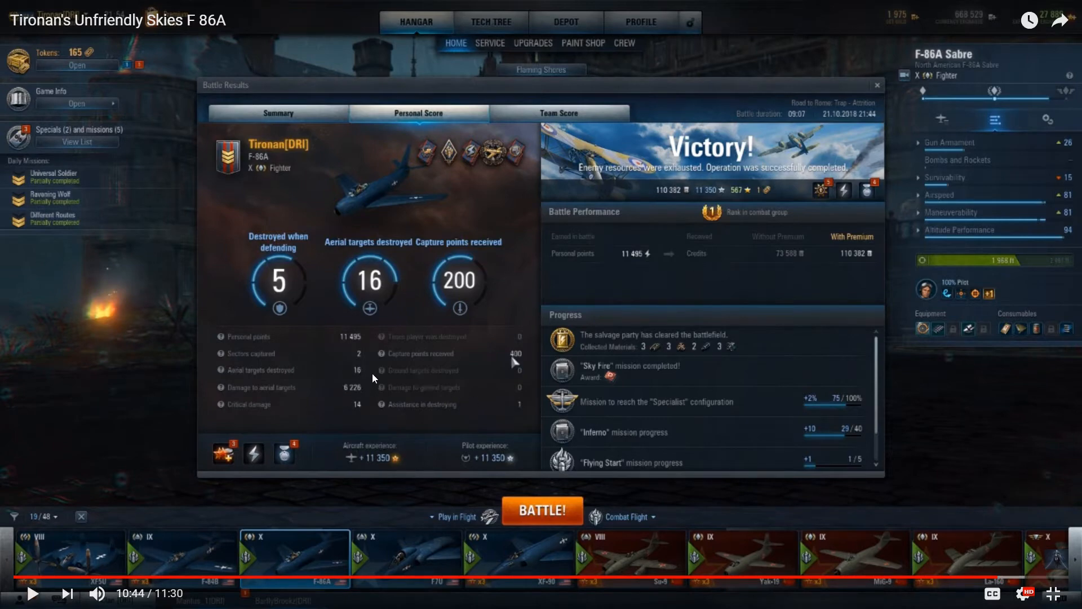
left_click(1025, 585)
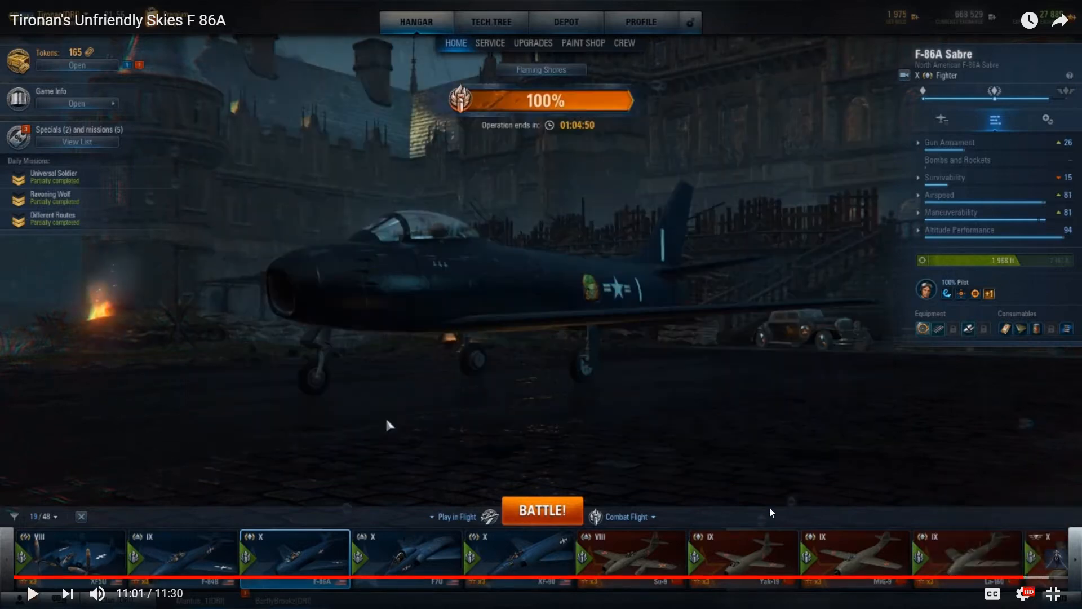
Play the video through to its end, exit full screen and close the browser window.
left_click(480, 354)
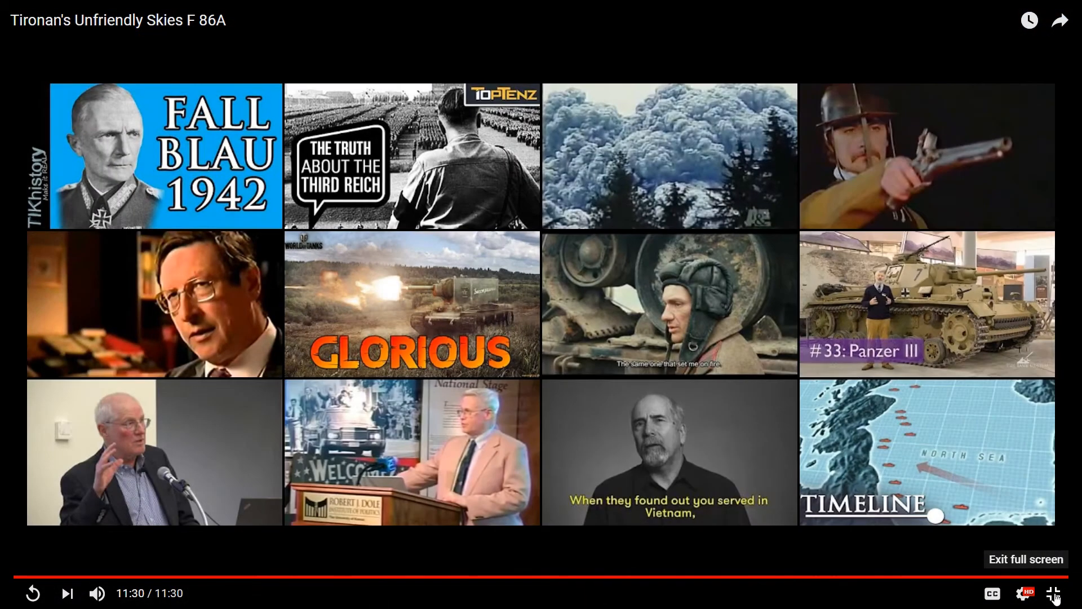
left_click(1053, 594)
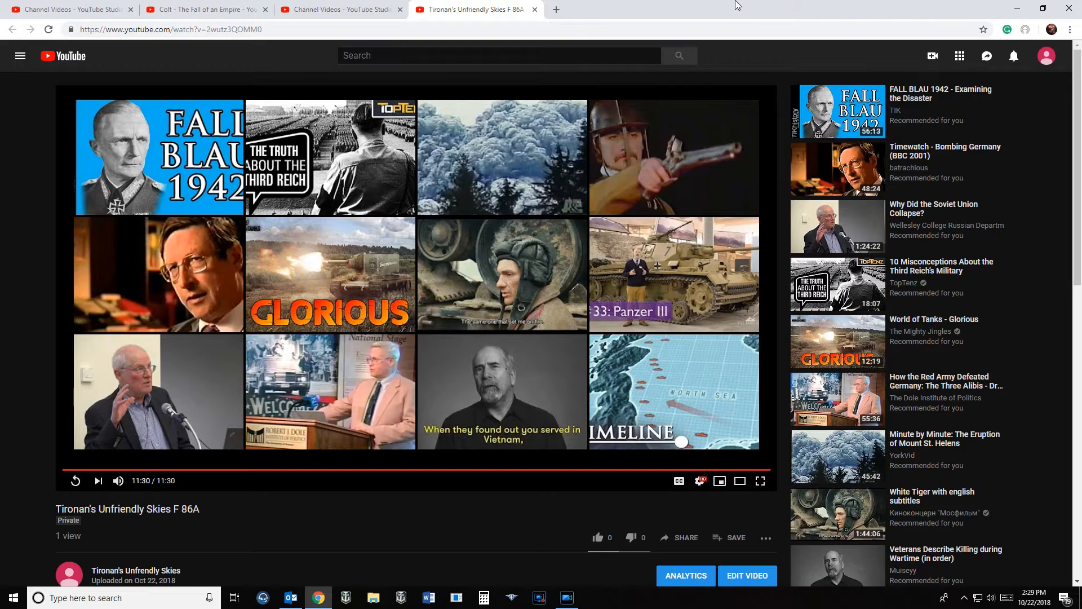
left_click(1067, 8)
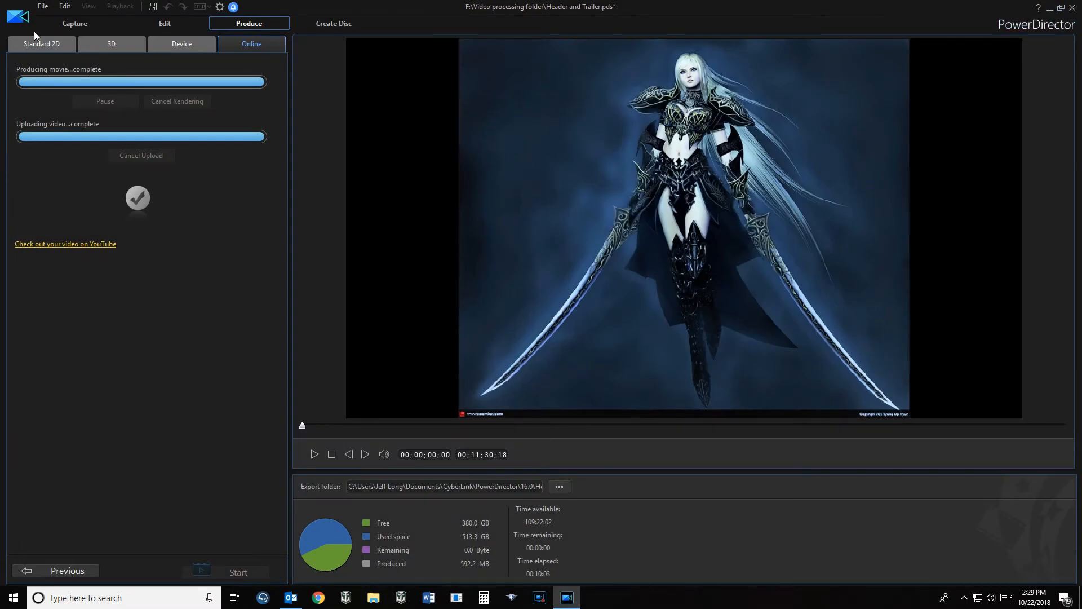
Save the project under the new name "F 86A Burning Shores Phase 3" in the Video processing folder.
left_click(43, 7)
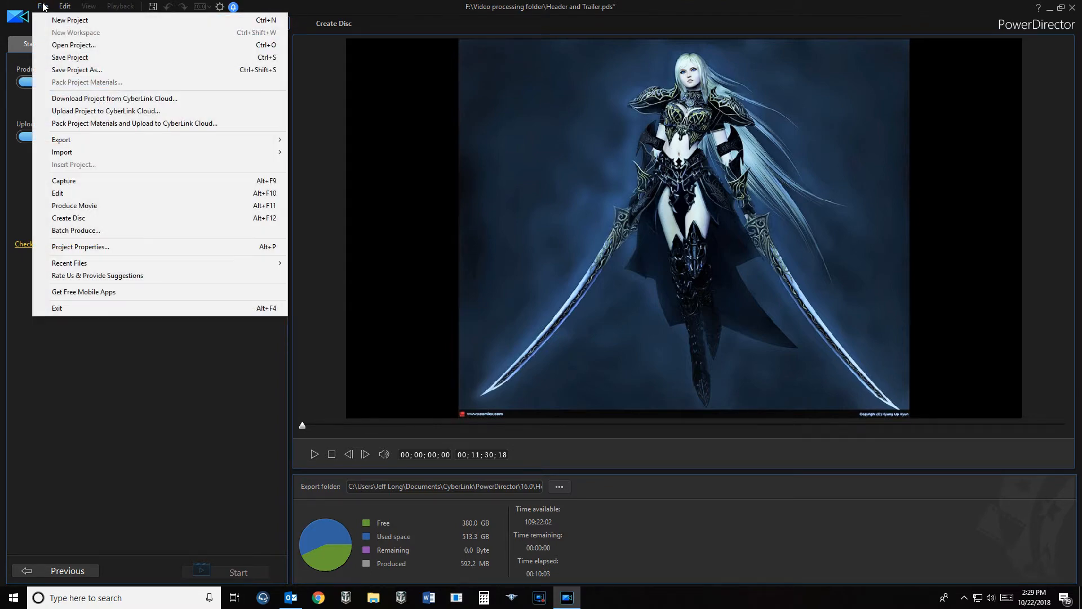
left_click(64, 69)
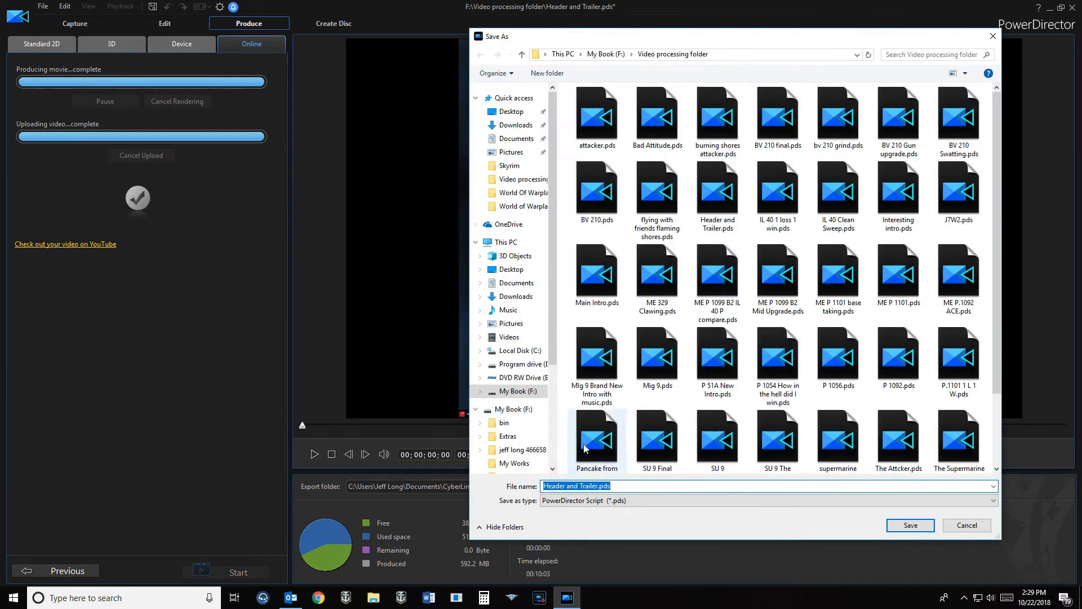
left_click(594, 489)
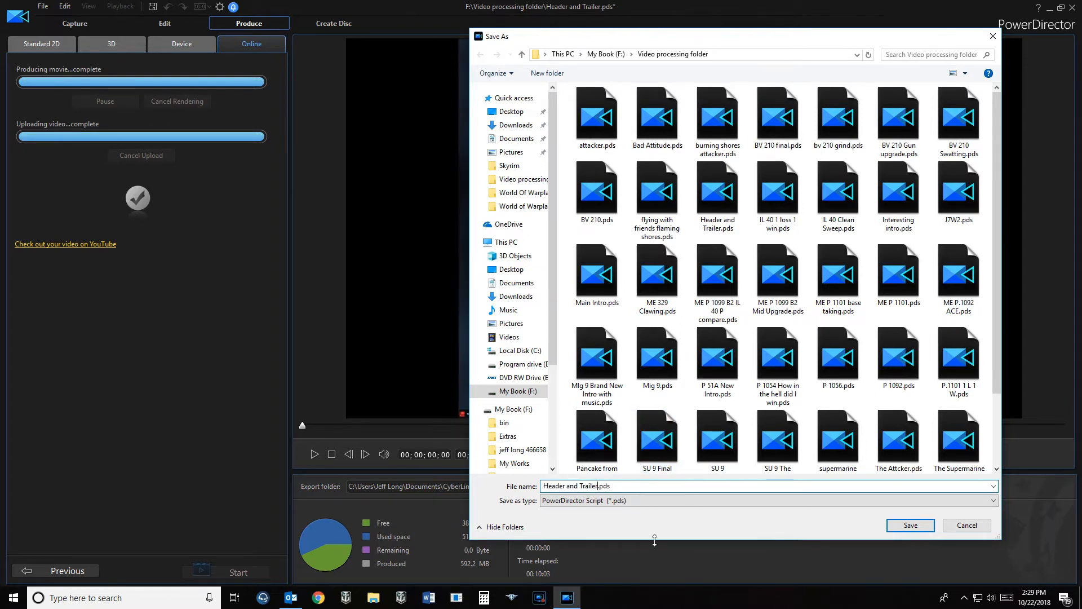
key("BackSpace")
key("BackSpace")
key("BackSpace")
key("BackSpace")
key("BackSpace")
key("BackSpace")
key("BackSpace")
key("BackSpace")
key("BackSpace")
key("BackSpace")
key("BackSpace")
key("BackSpace")
key("BackSpace")
key("BackSpace")
key("BackSpace")
key("BackSpace")
key("BackSpace")
key("BackSpace")
type("F 86A Burning sho")
key("BackSpace")
key("BackSpace")
key("BackSpace")
type("Shores")
key("Delete")
key("Delete")
key("Delete")
key("Delete")
left_click_drag(996, 162, 993, 252)
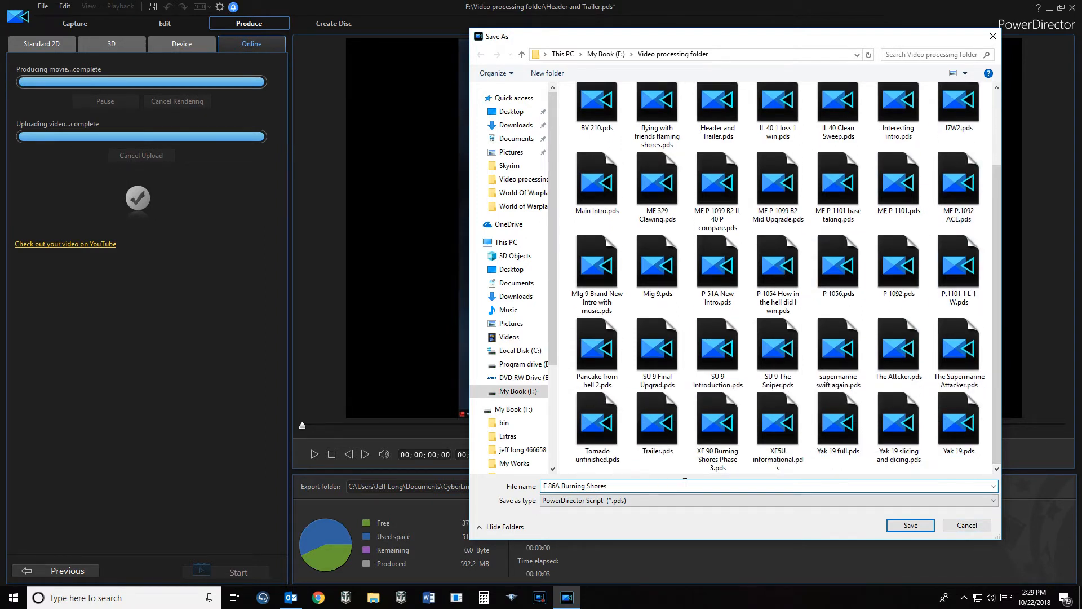
type("Phase 3")
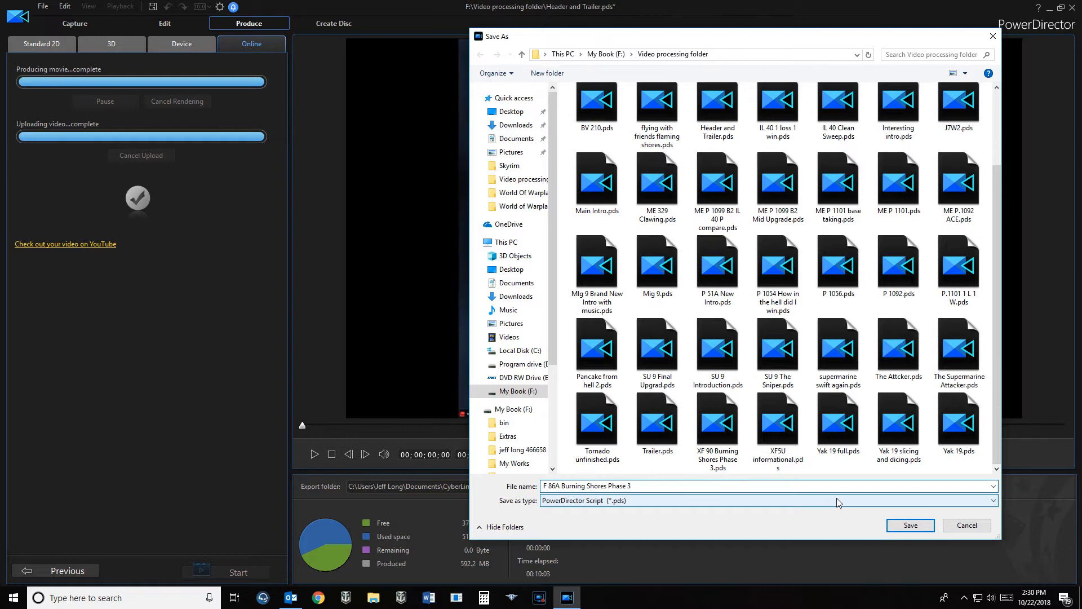
left_click(912, 525)
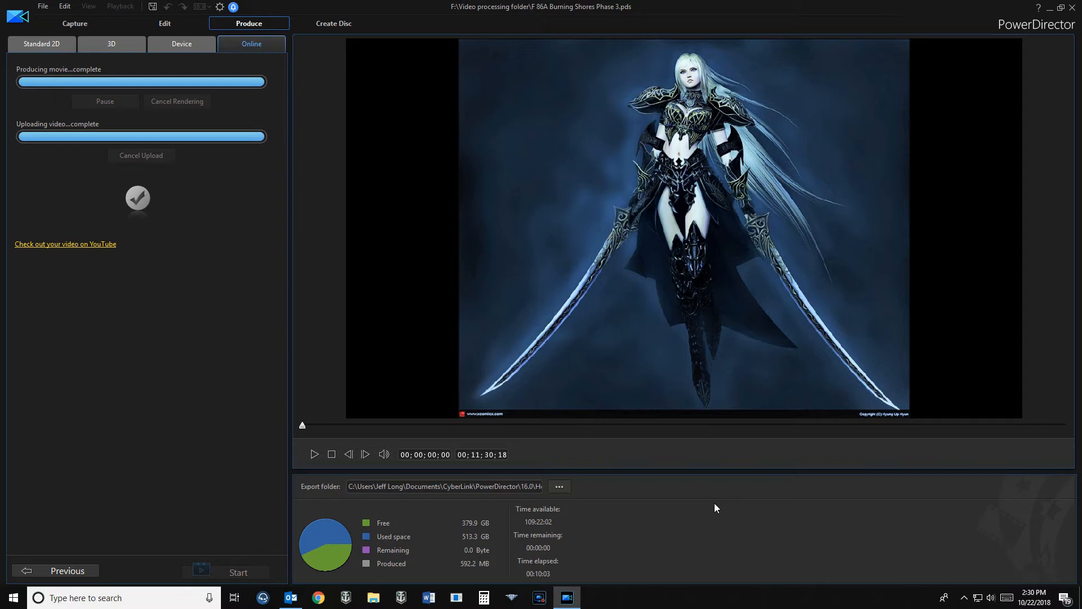
Close PowerDirector and bring up the GeForce Experience recording overlay on the desktop.
left_click(1072, 8)
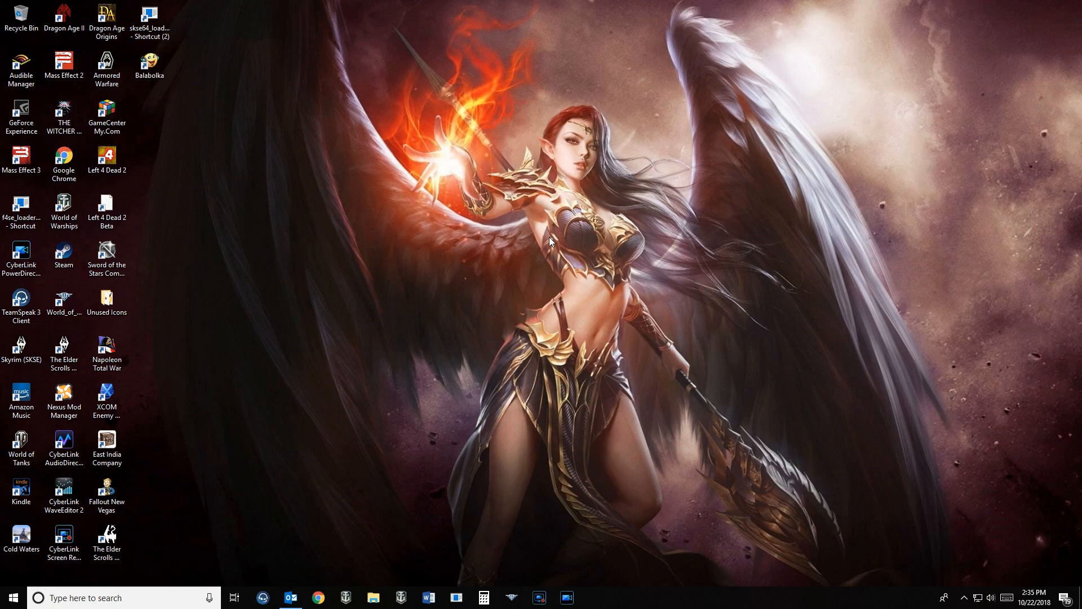
key("alt+z")
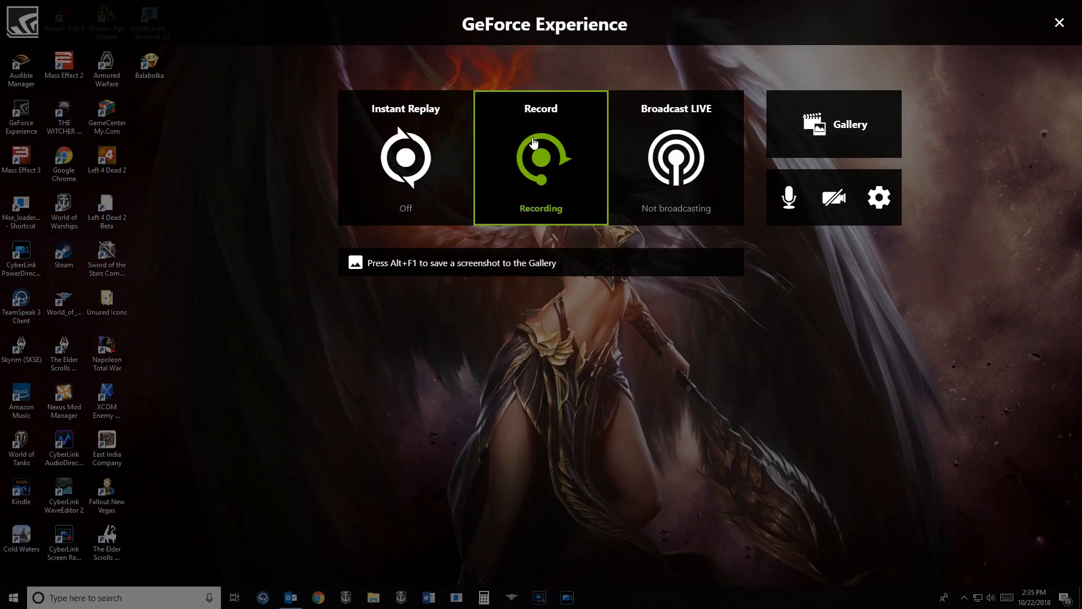